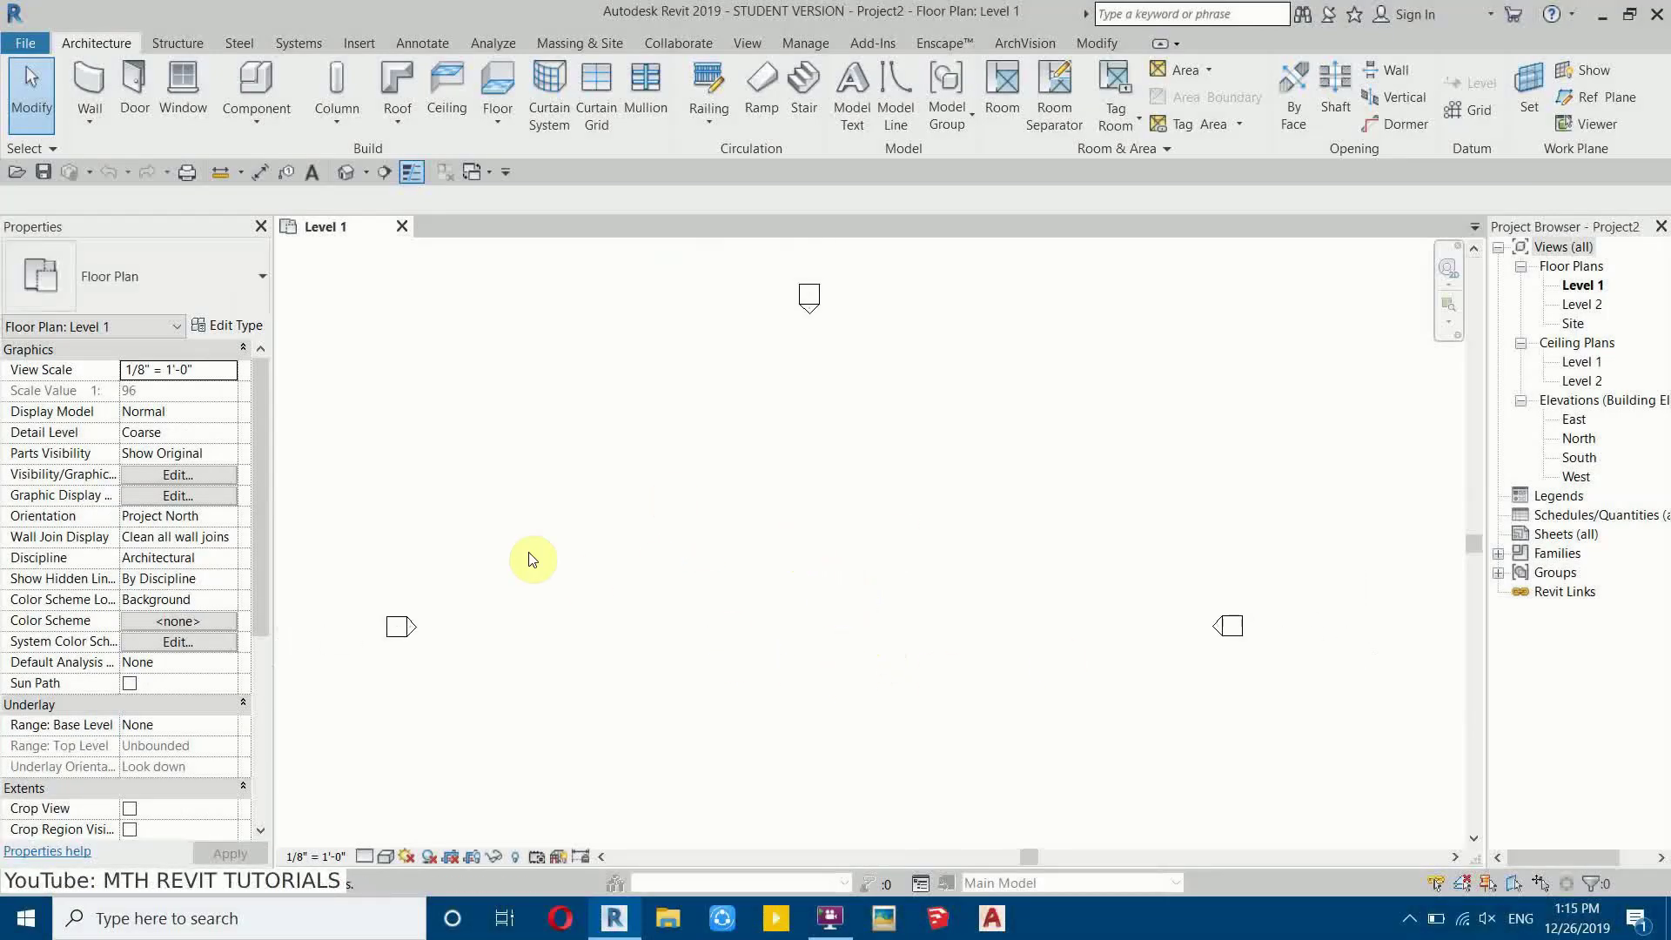
Step: Start a new in-place mass on the Level 1 floor plan with the name Mass 1
{"action": "middle_click_drag", "start_coordinate": [818, 606], "coordinate": [828, 540]}
{"action": "scroll", "coordinate": [710, 533], "scroll_direction": "down", "scroll_amount": 1}
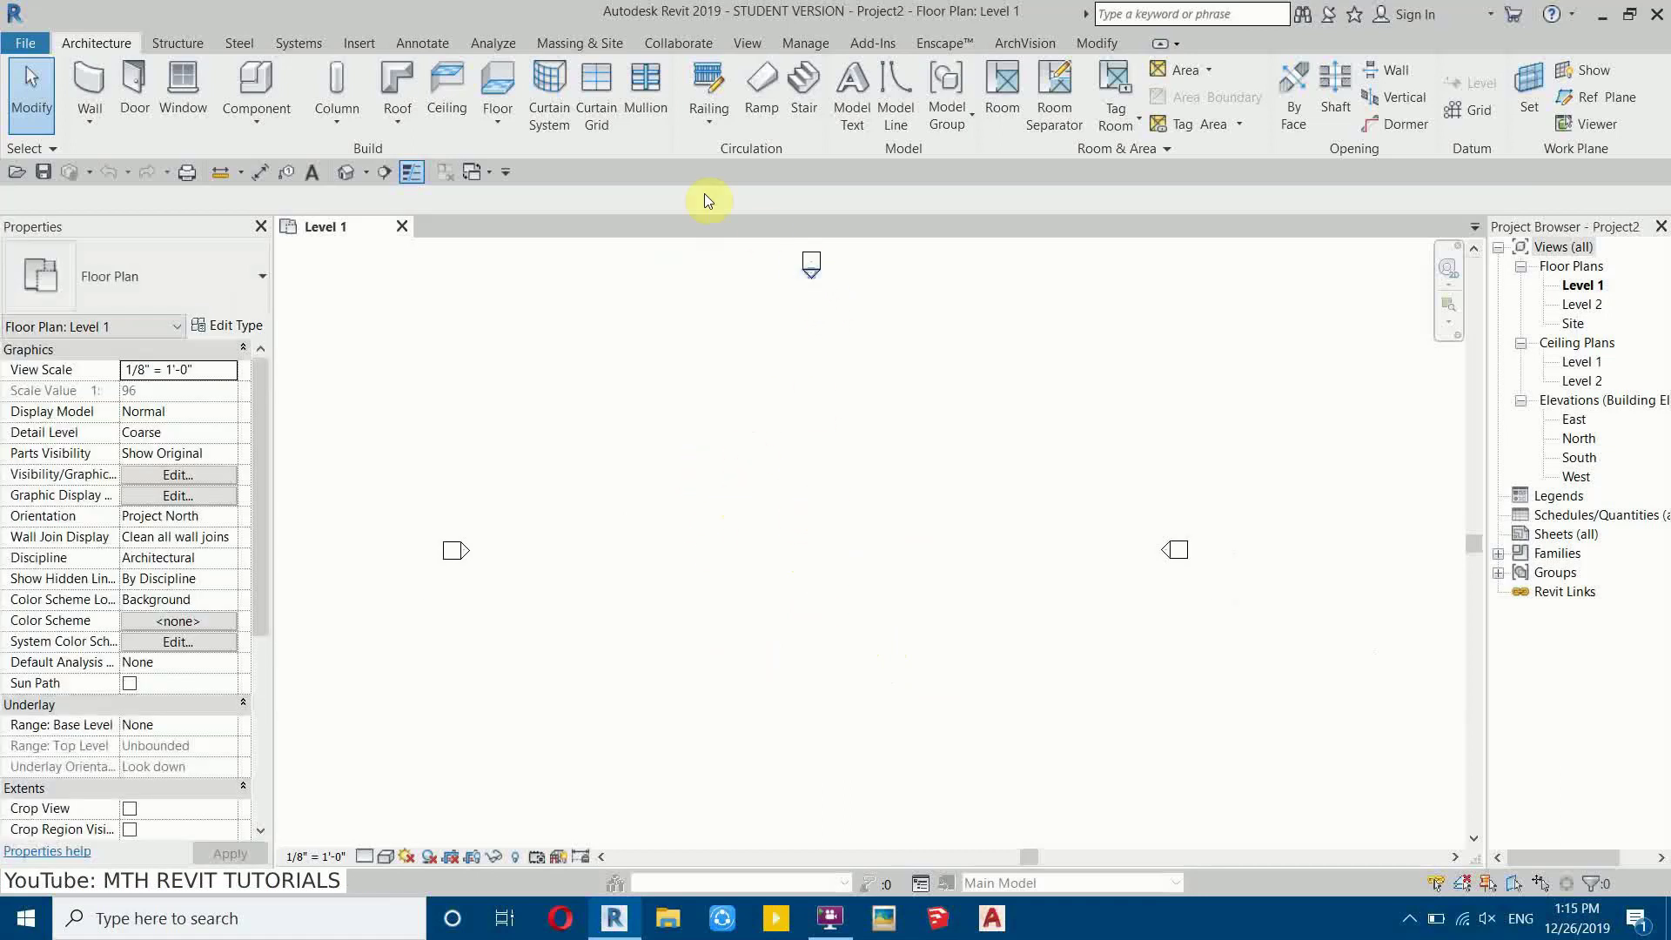
{"action": "left_click", "coordinate": [592, 41]}
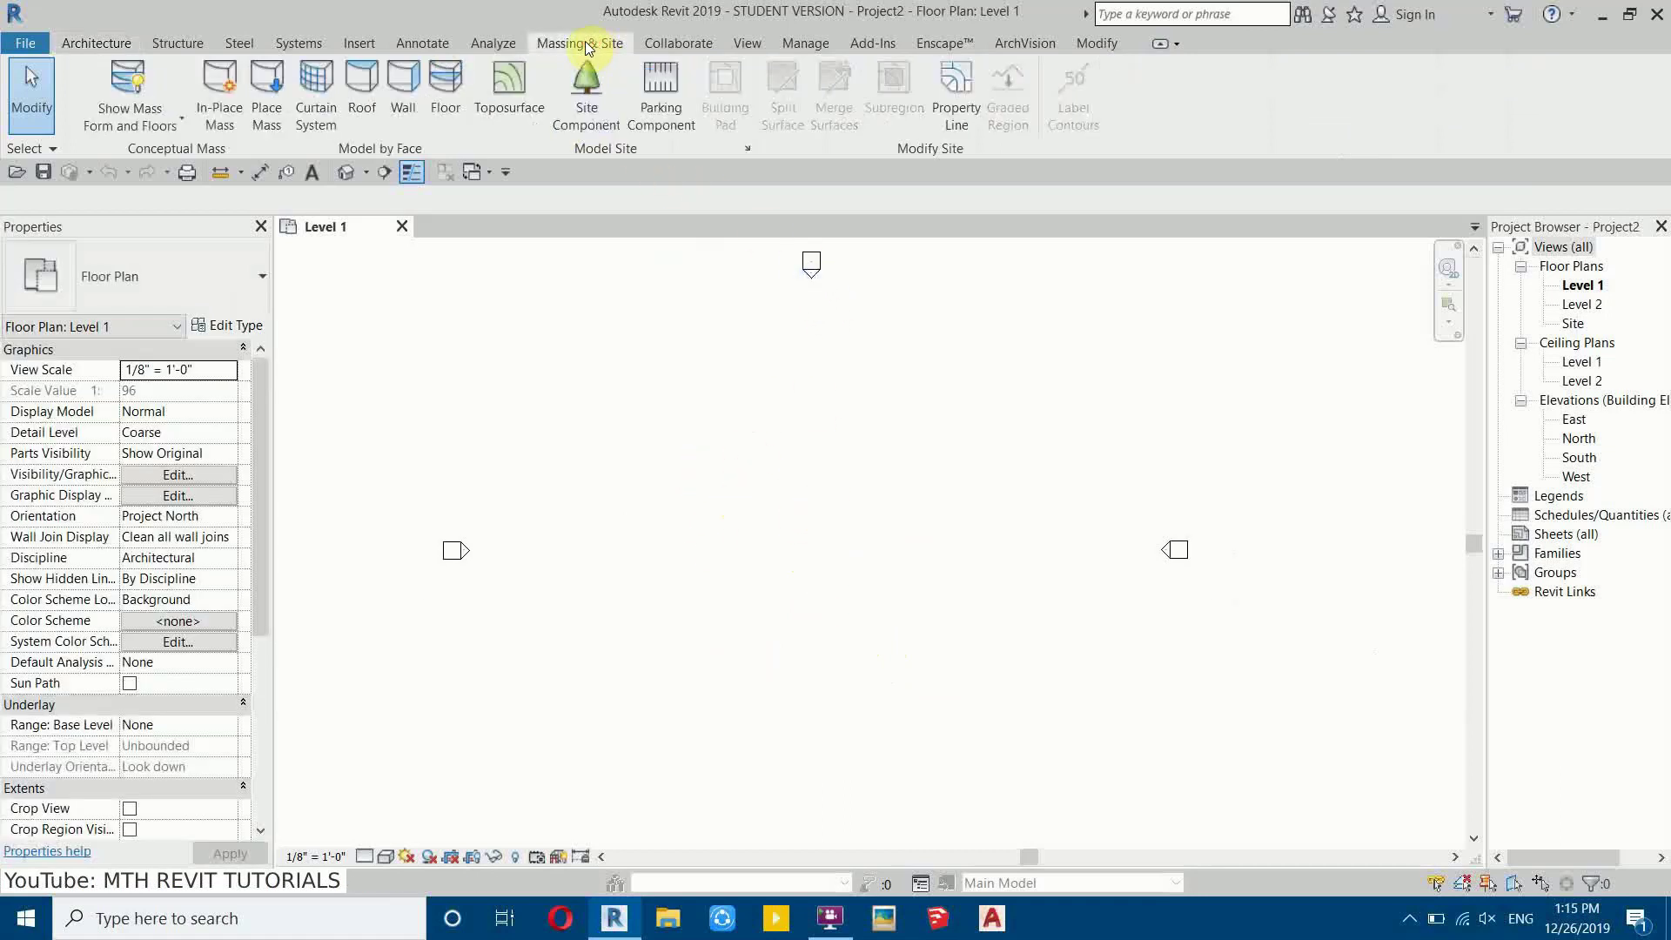
{"action": "left_click", "coordinate": [220, 87]}
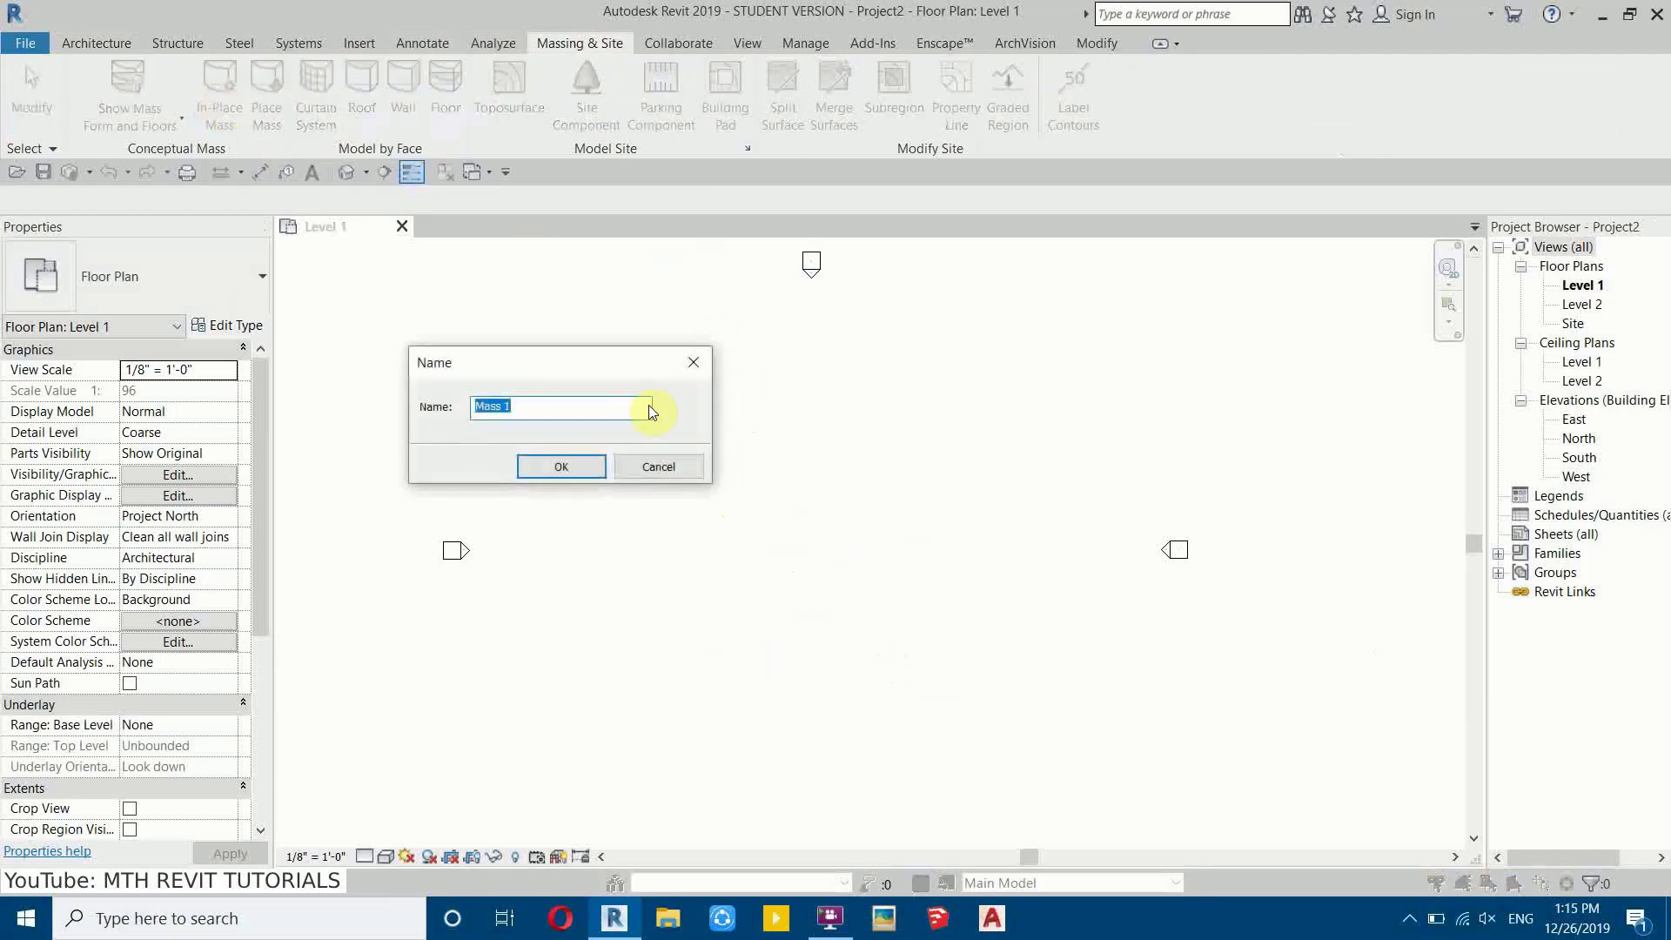
{"action": "left_click", "coordinate": [582, 465]}
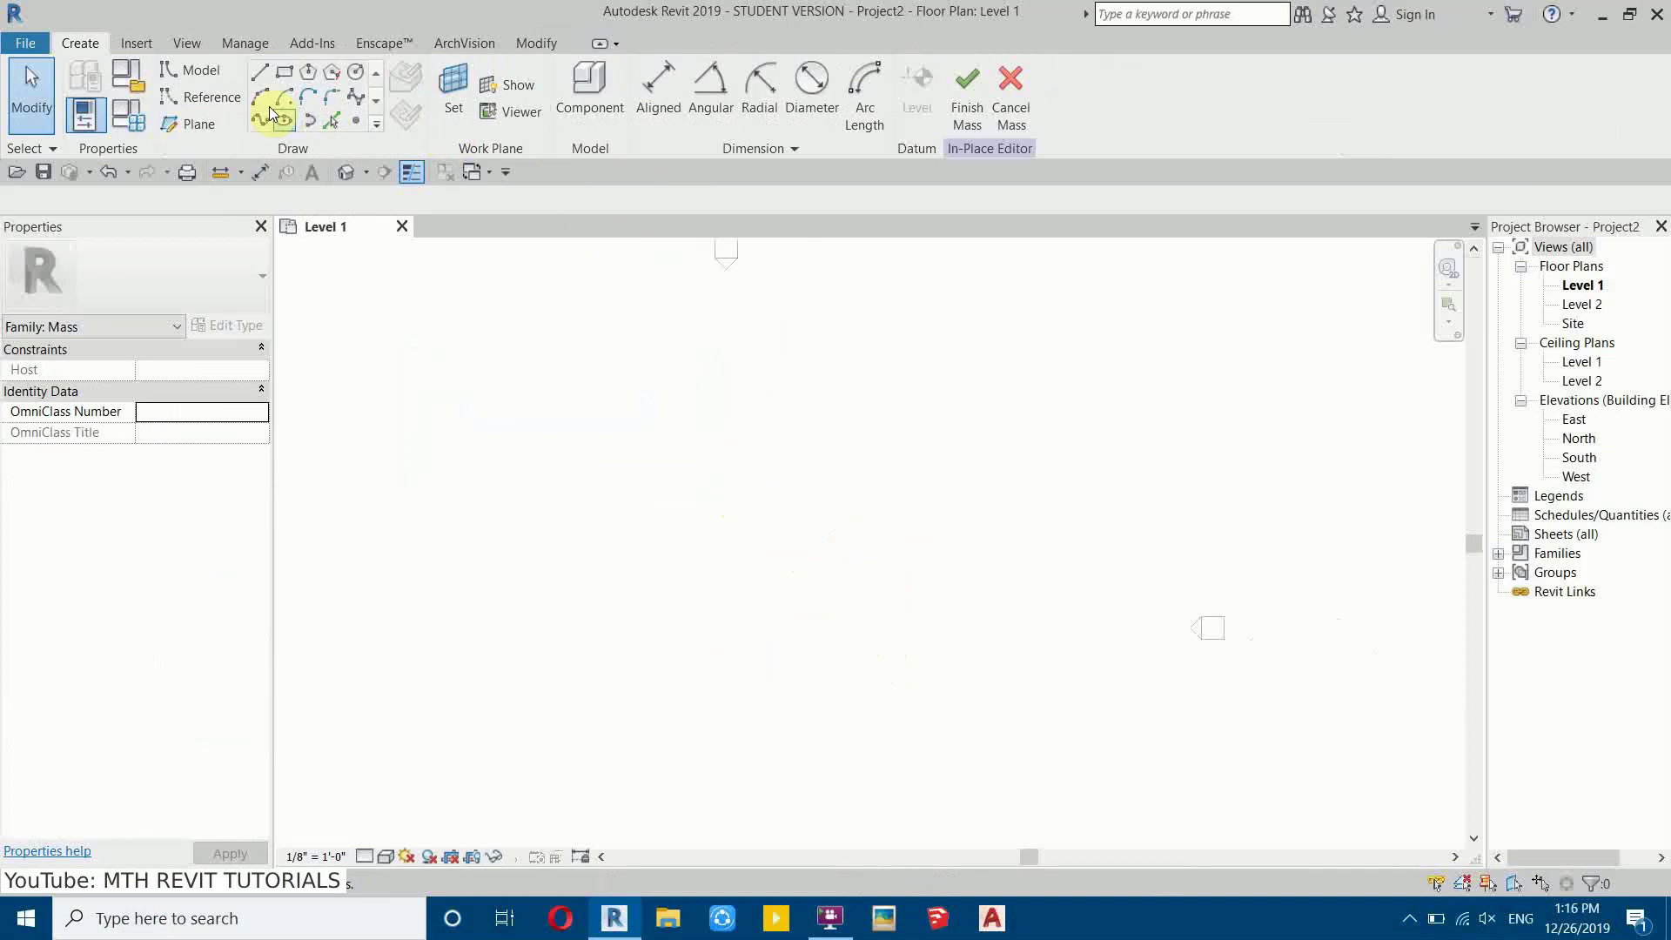
Step: Draw one straight vertical reference line in the middle of the Level 1 plan
{"action": "left_click", "coordinate": [222, 96]}
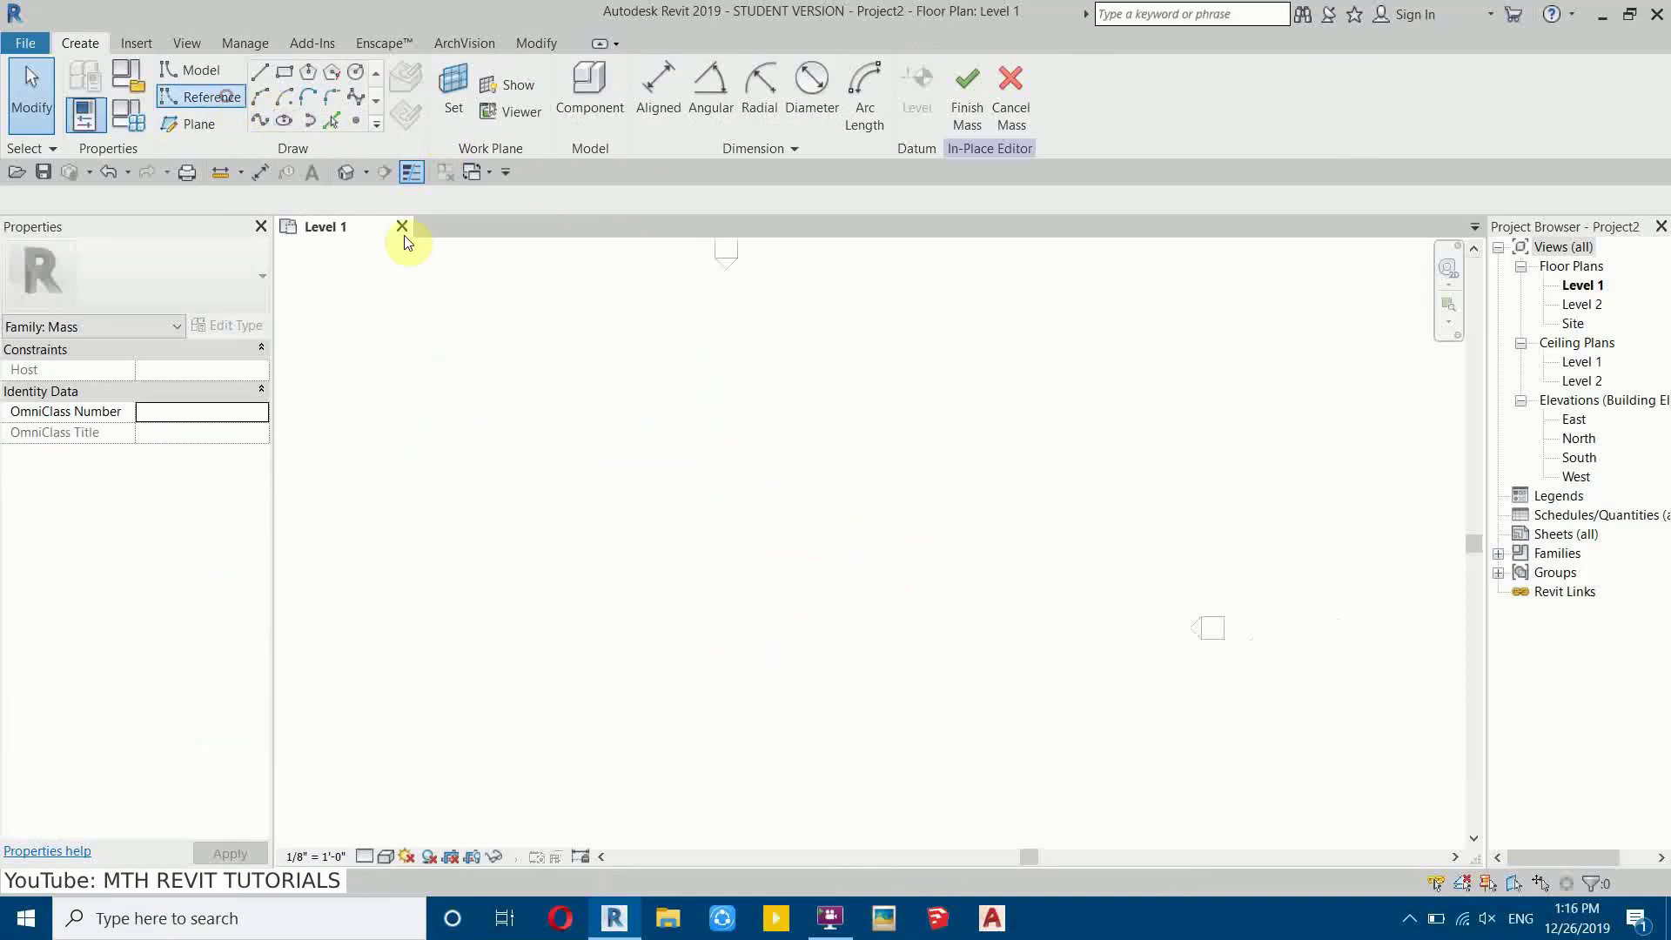
{"action": "left_click", "coordinate": [820, 505]}
{"action": "left_click", "coordinate": [821, 574]}
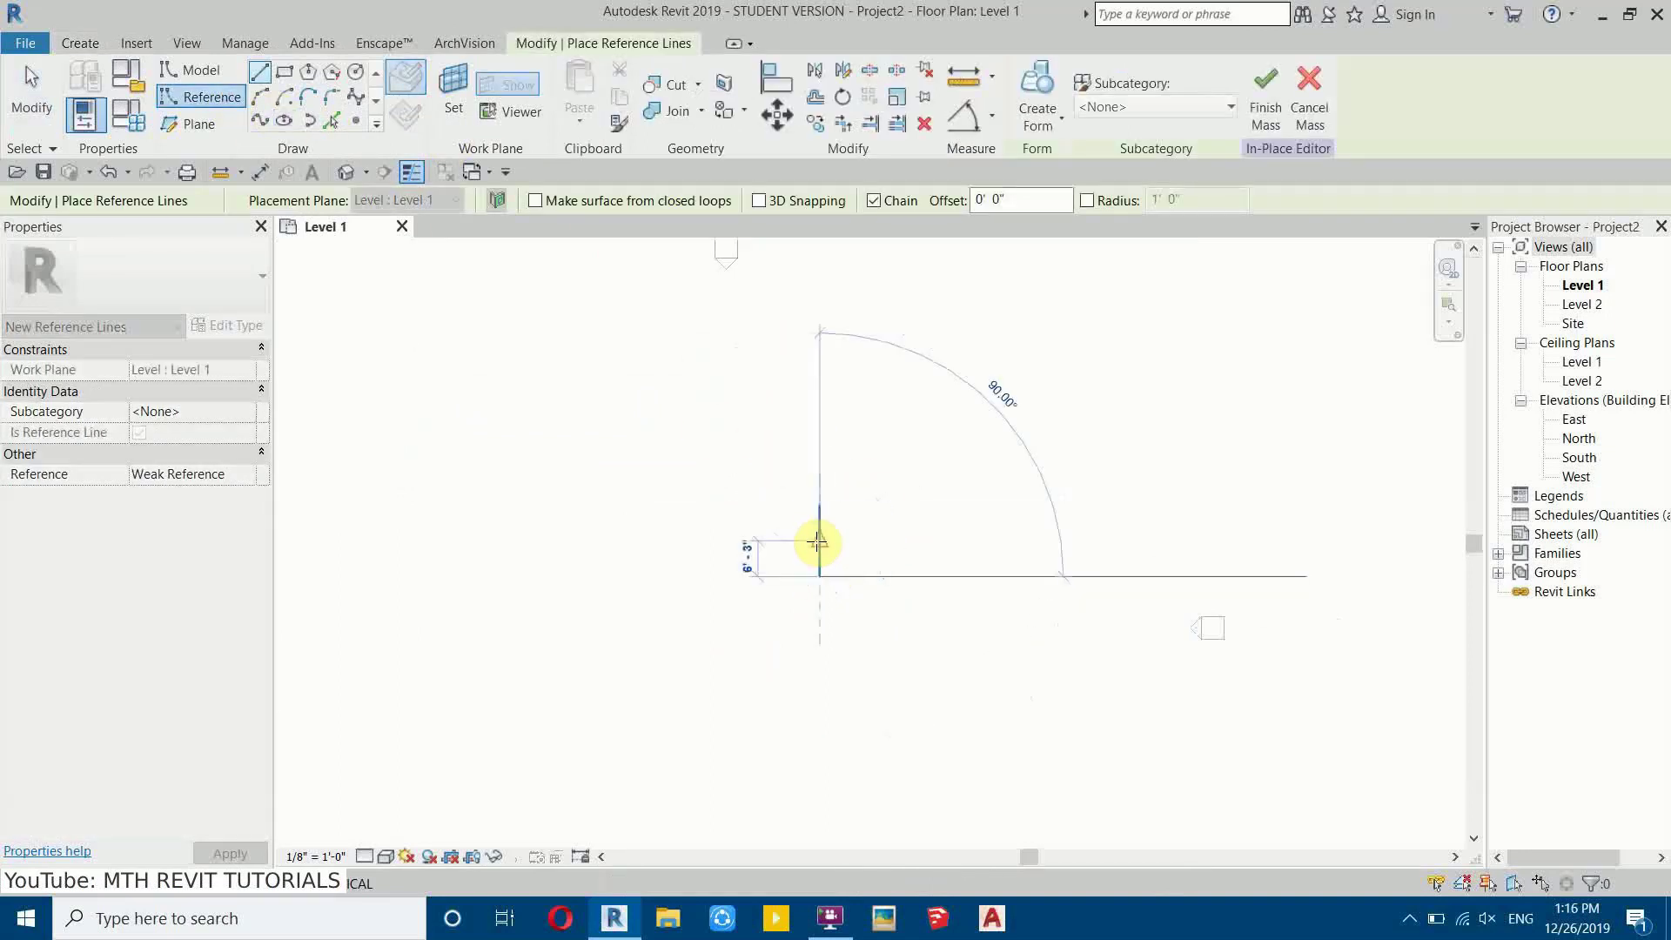
{"action": "key", "text": "Escape"}
{"action": "key", "text": "Escape"}
{"action": "scroll", "coordinate": [851, 477], "scroll_direction": "up", "scroll_amount": 2}
{"action": "key", "text": "Escape"}
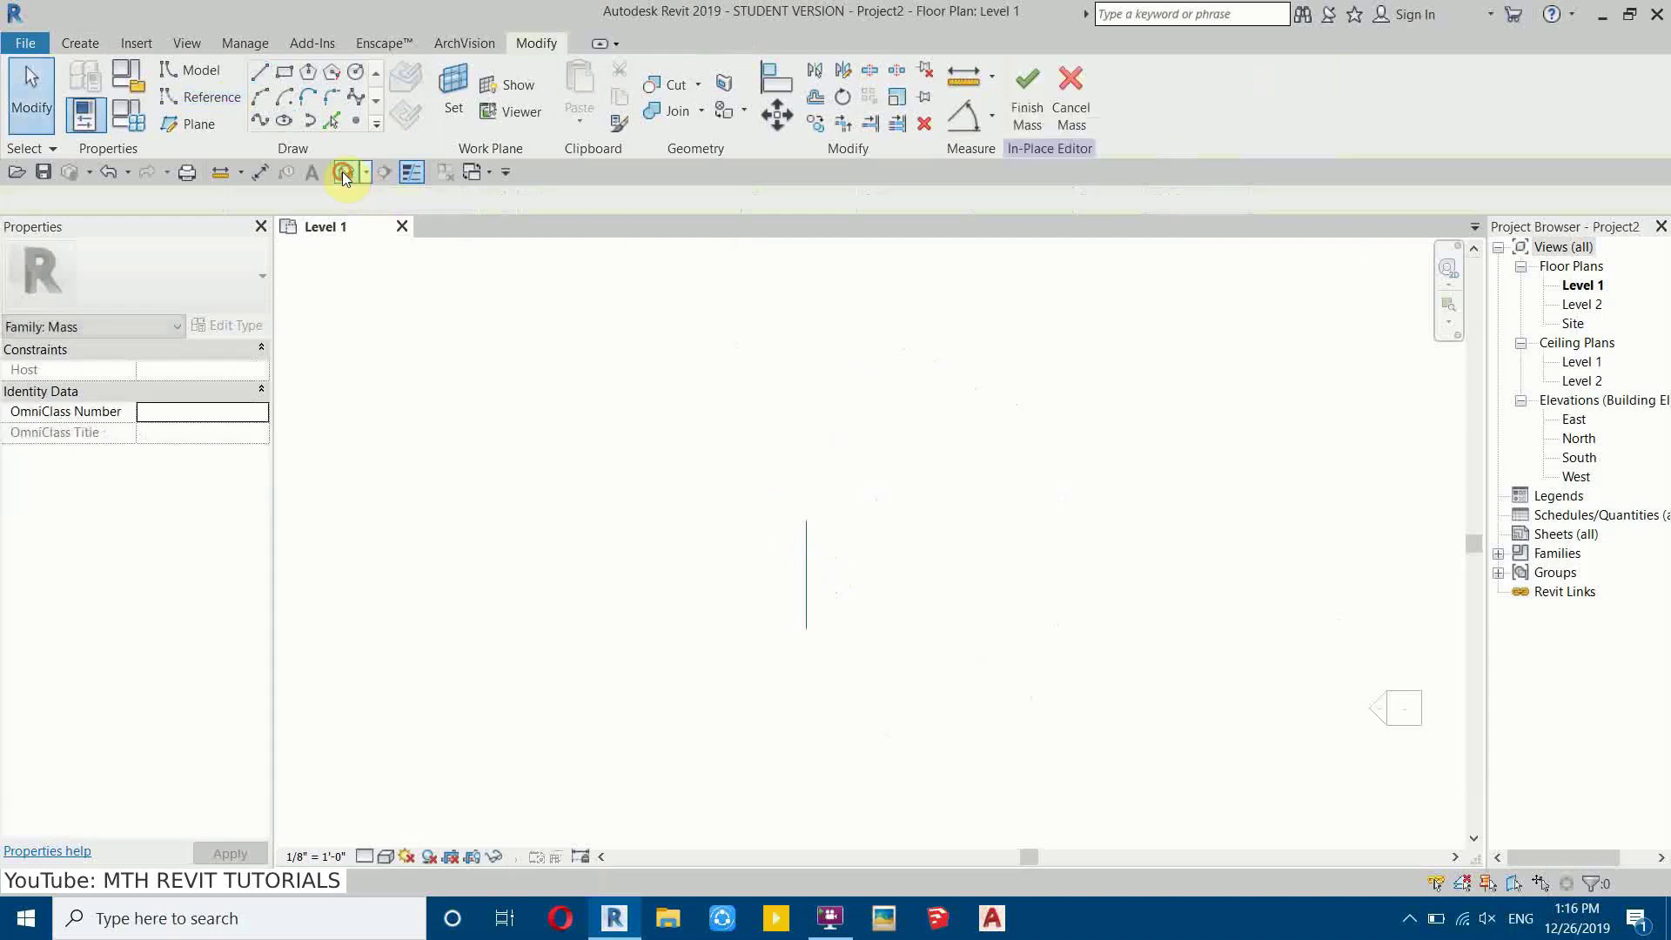
Step: Open the default 3D view and orient it to the Right side, facing the reference line's length
{"action": "left_click", "coordinate": [345, 171]}
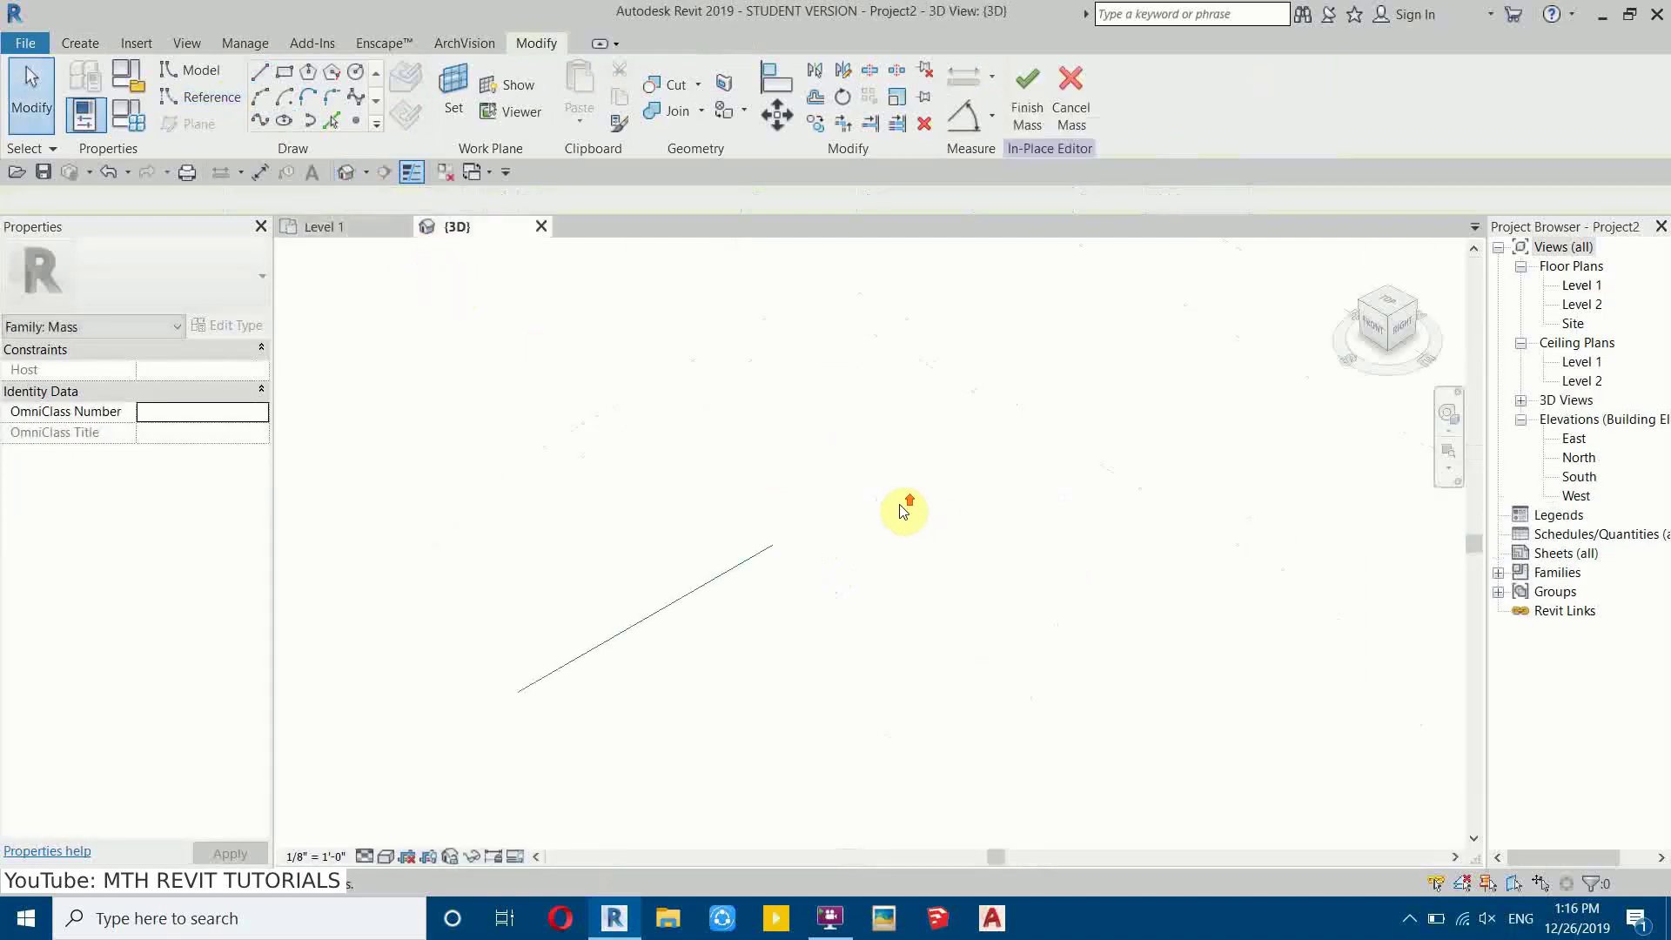
{"action": "left_click", "coordinate": [1401, 322]}
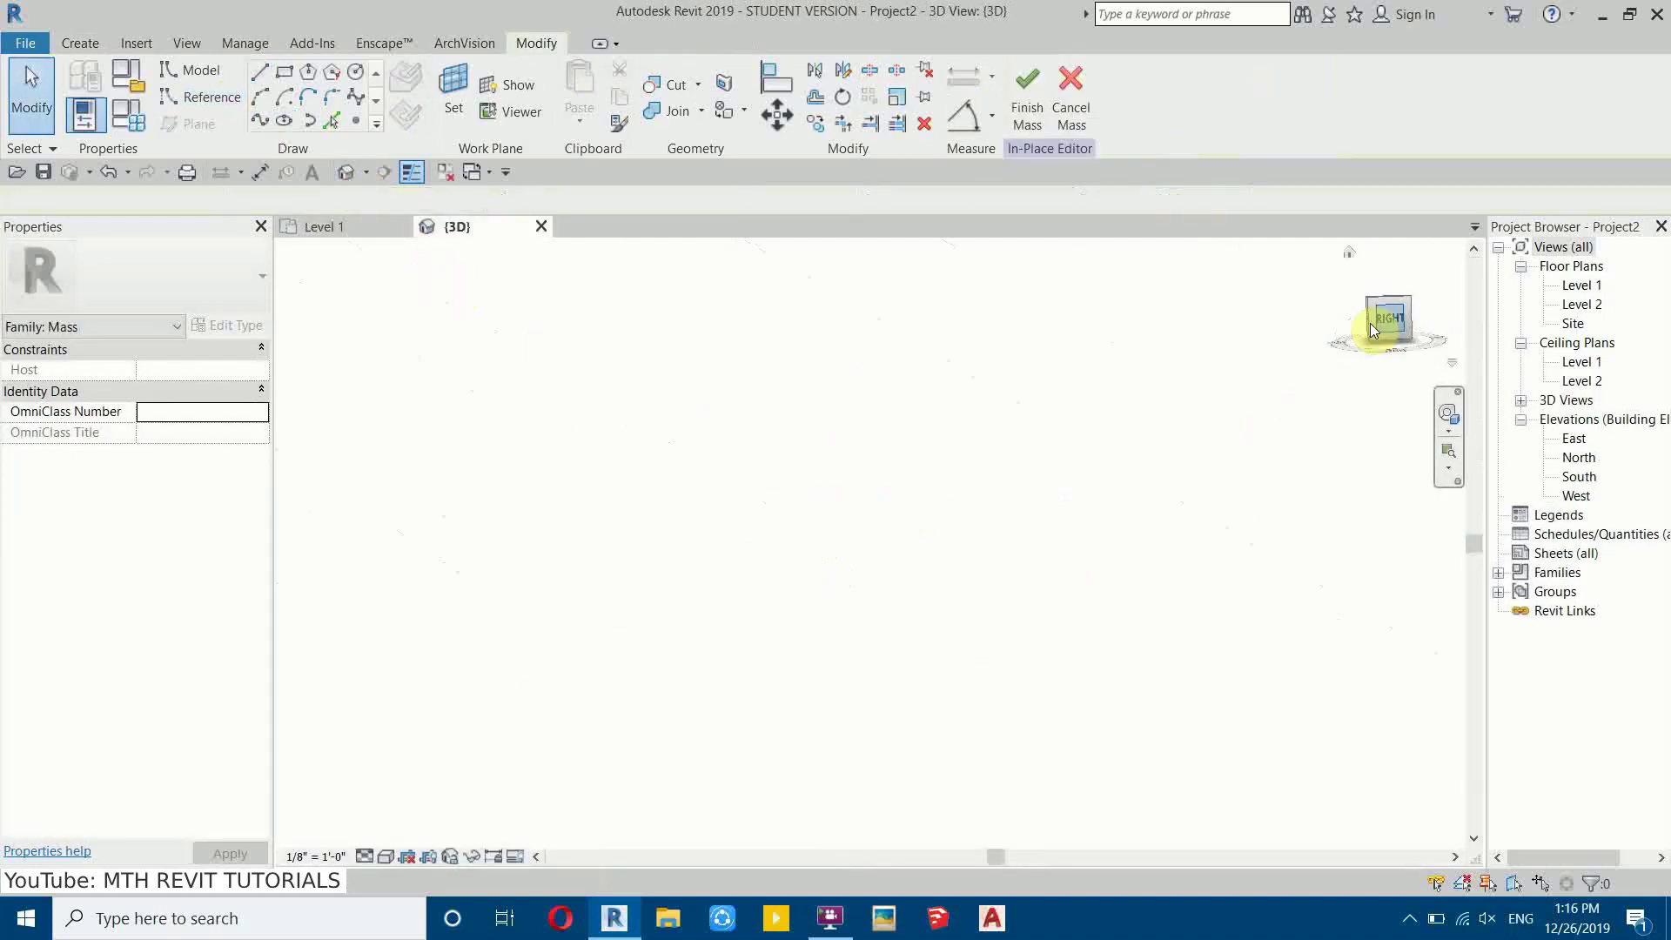
{"action": "scroll", "coordinate": [879, 531], "scroll_direction": "up", "scroll_amount": 4}
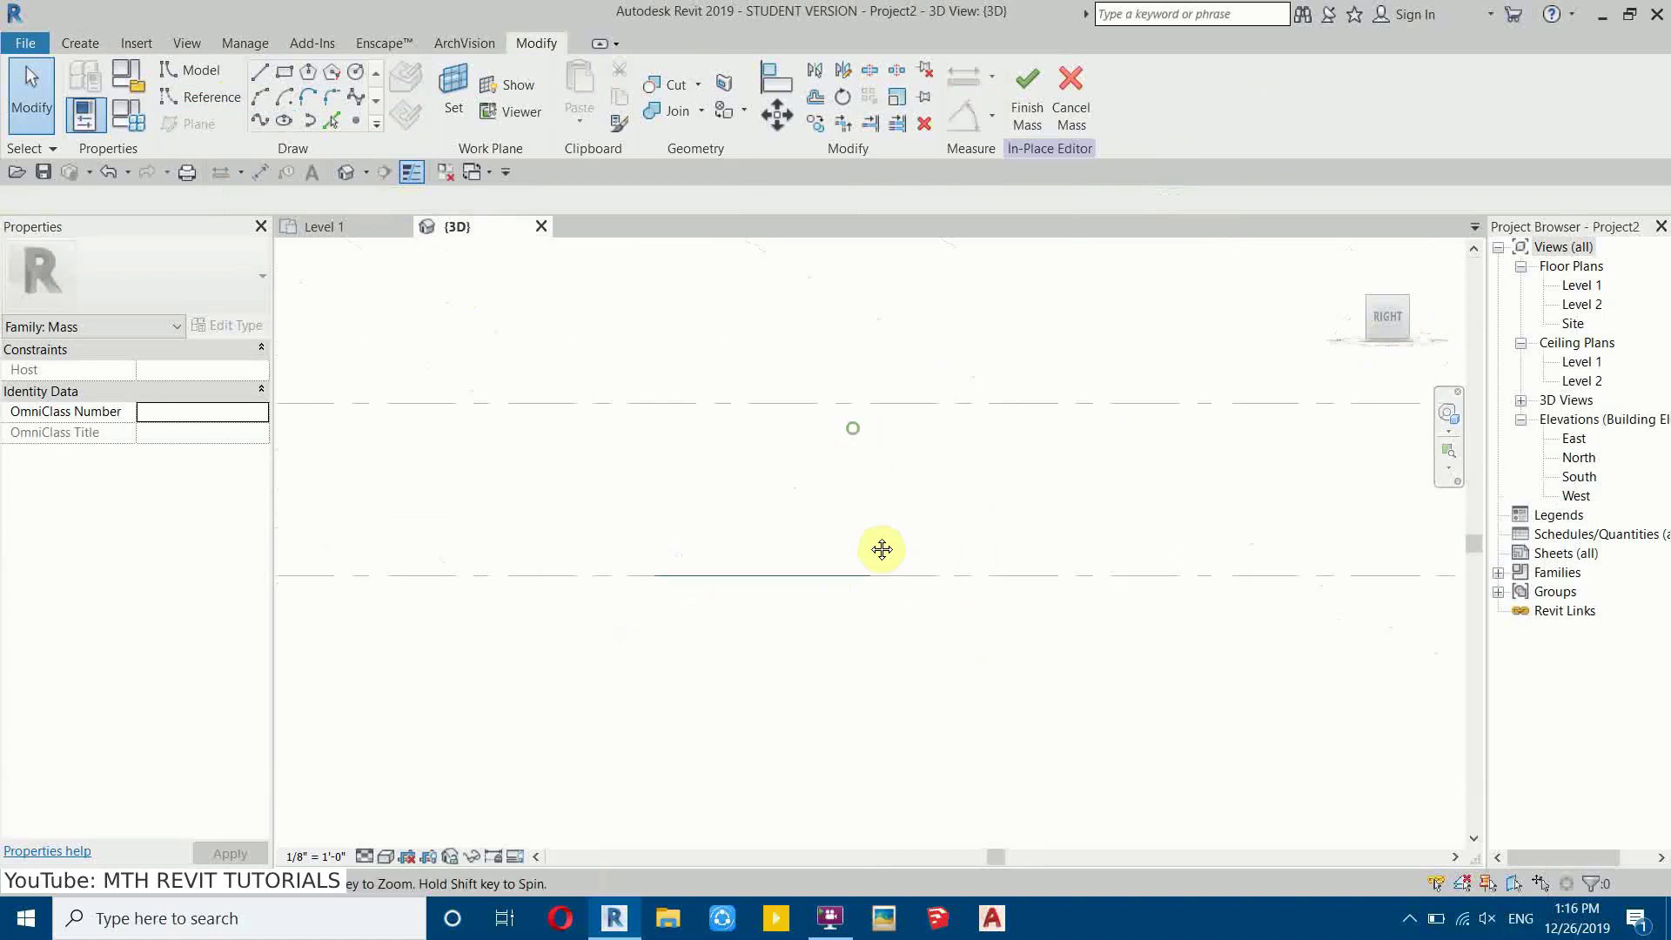
{"action": "middle_click_drag", "start_coordinate": [656, 555], "coordinate": [636, 623]}
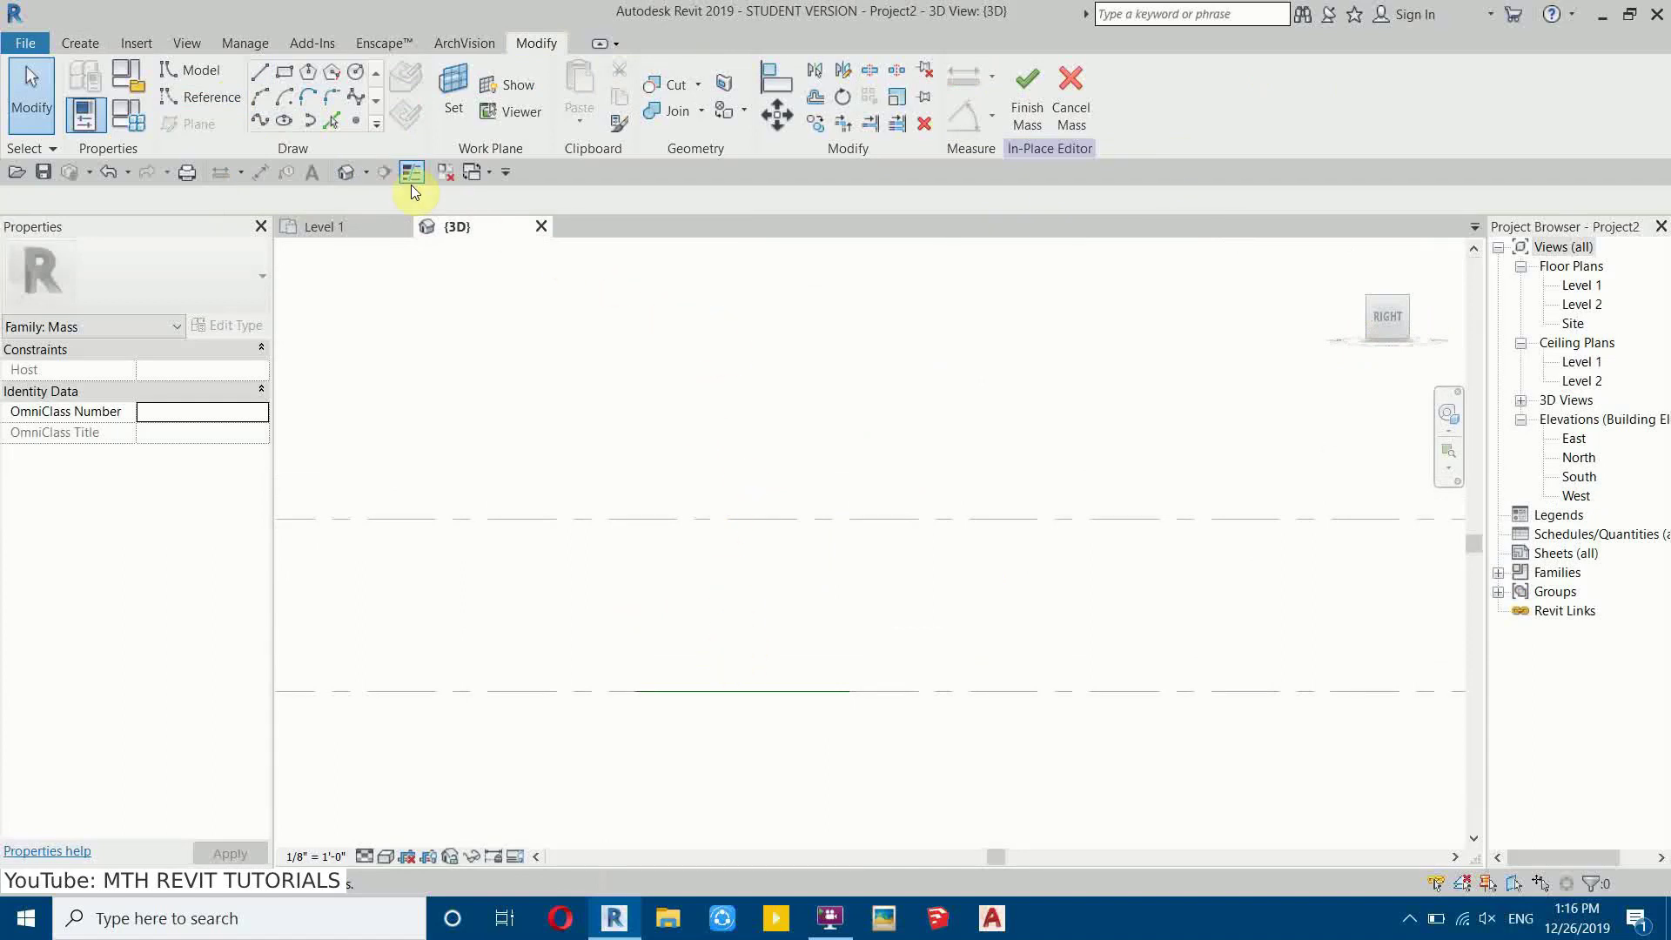
{"action": "left_click", "coordinate": [353, 127]}
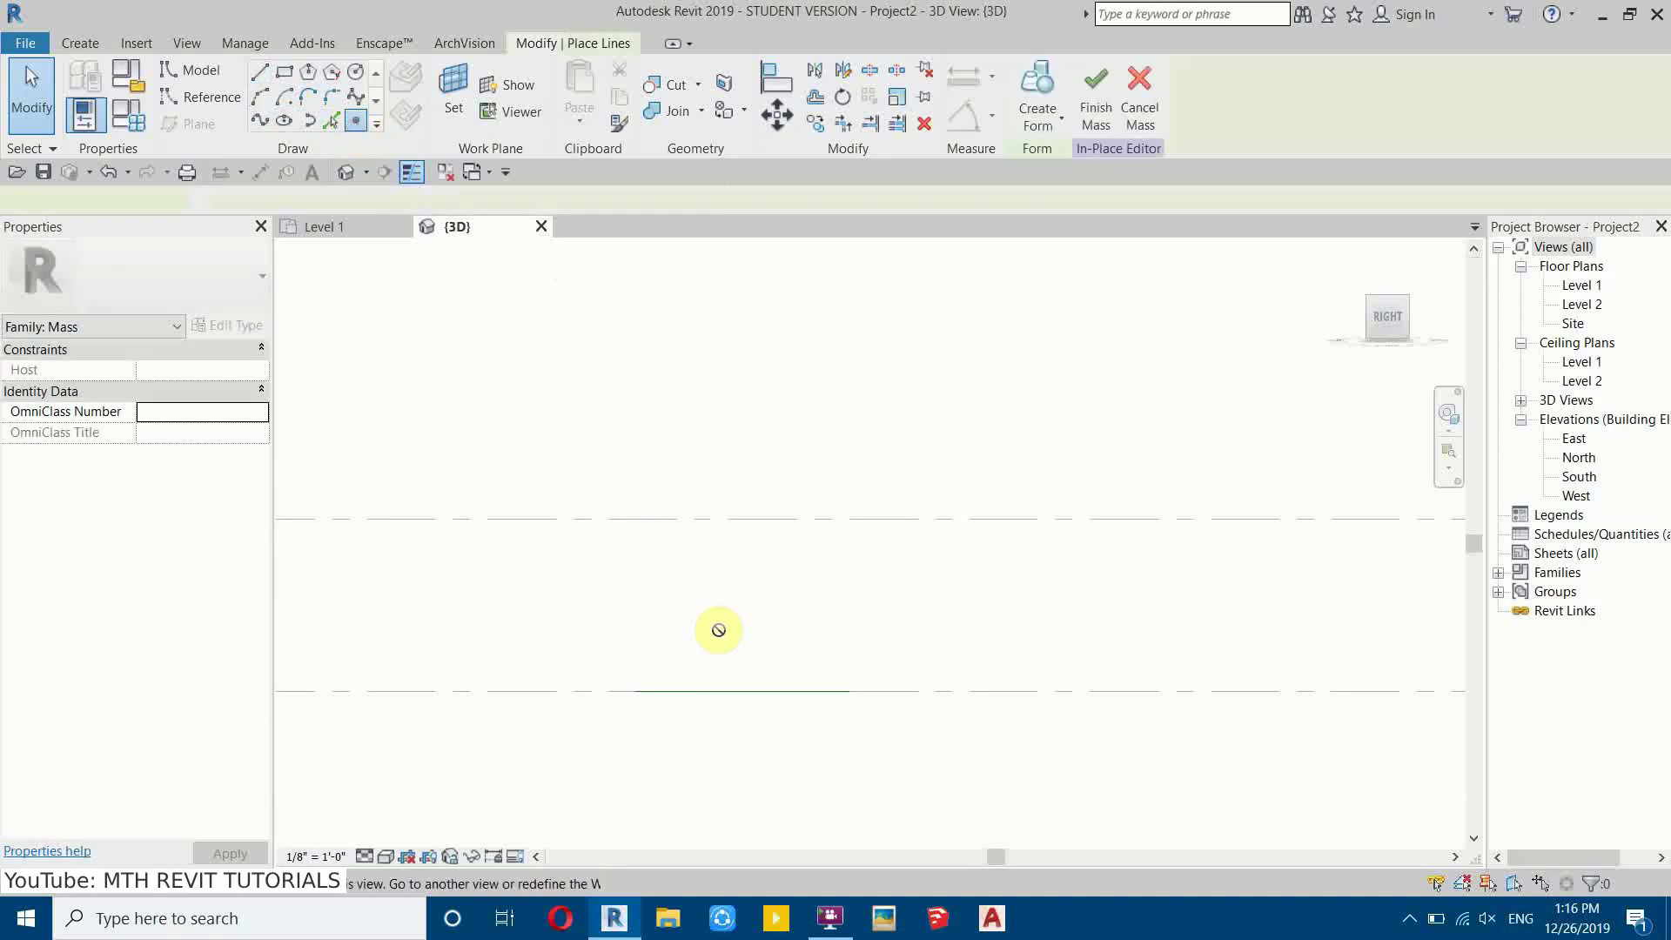
{"action": "middle_click_drag", "start_coordinate": [604, 556], "coordinate": [667, 587]}
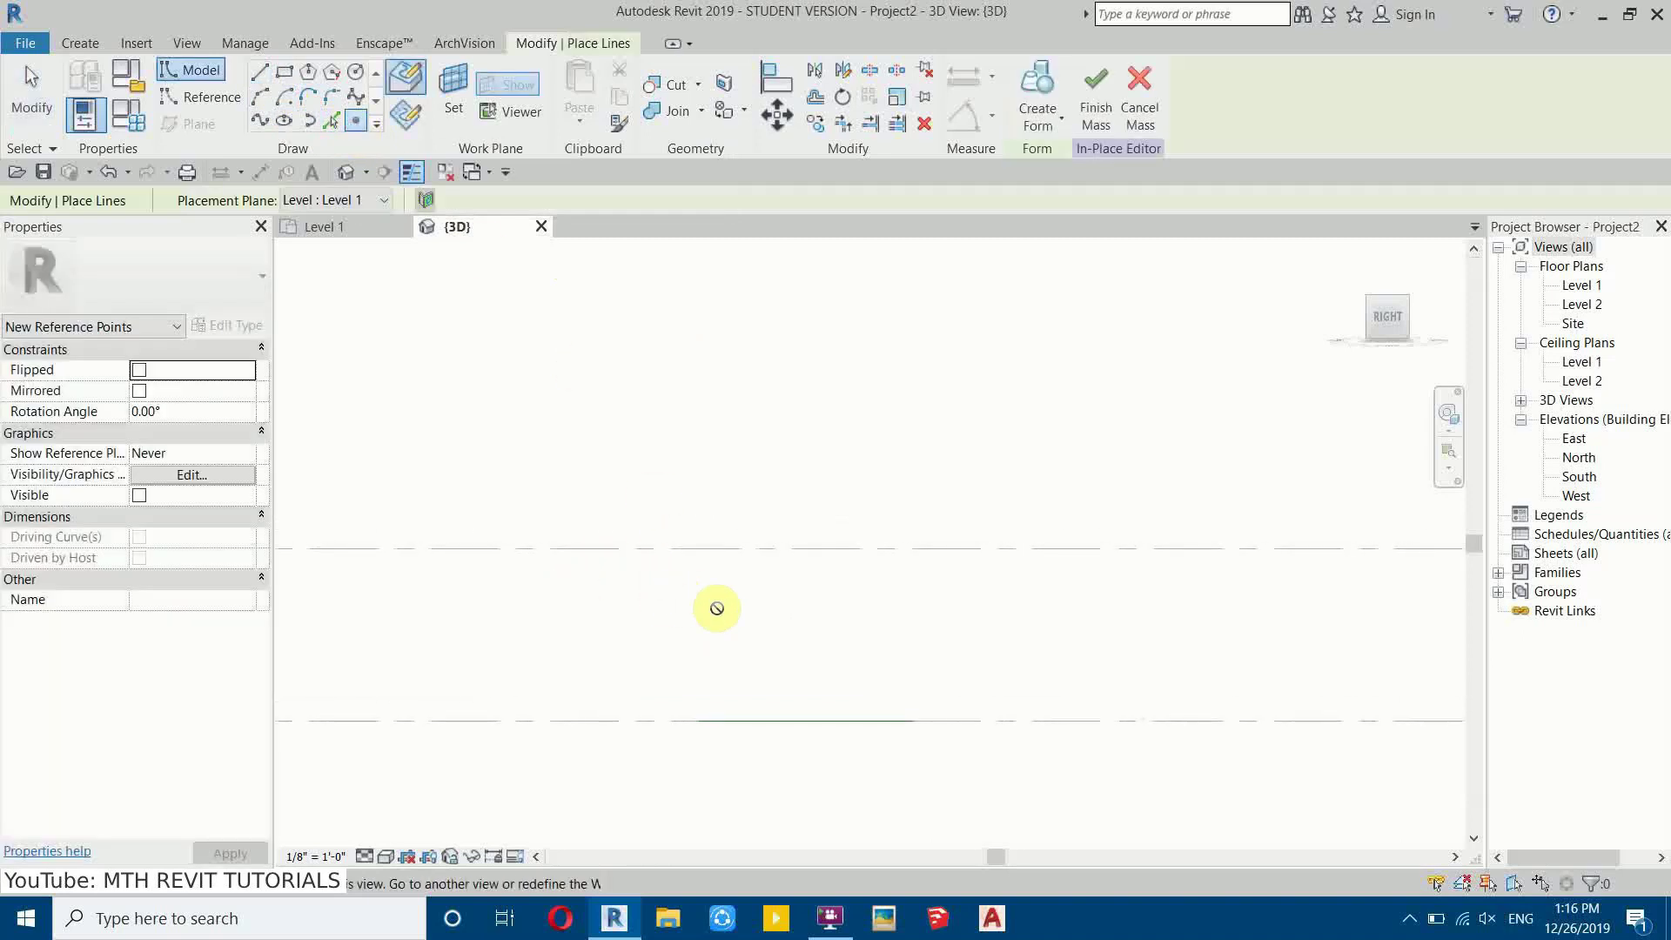
{"action": "scroll", "coordinate": [869, 709], "scroll_direction": "up", "scroll_amount": 1}
{"action": "mouse_move", "coordinate": [808, 623]}
{"action": "middle_mouse_down"}
{"action": "mouse_move", "coordinate": [817, 636]}
{"action": "mouse_move", "coordinate": [800, 639]}
{"action": "middle_mouse_up"}
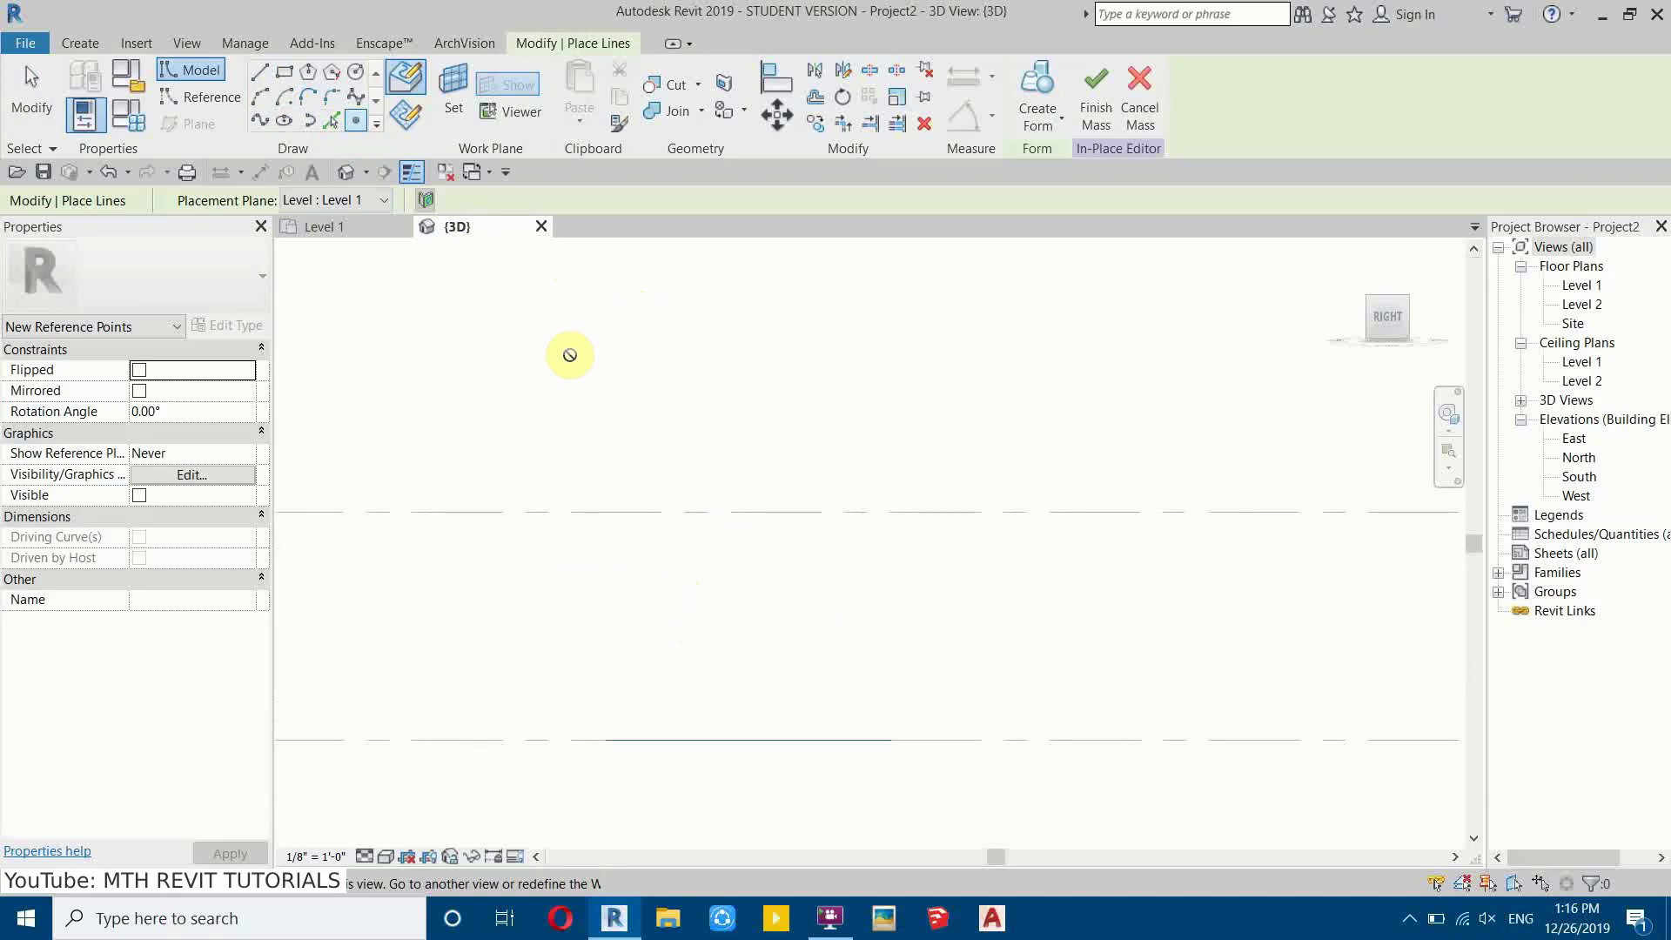
Step: Set the work plane to the vertical plane of the reference line
{"action": "left_click", "coordinate": [454, 109]}
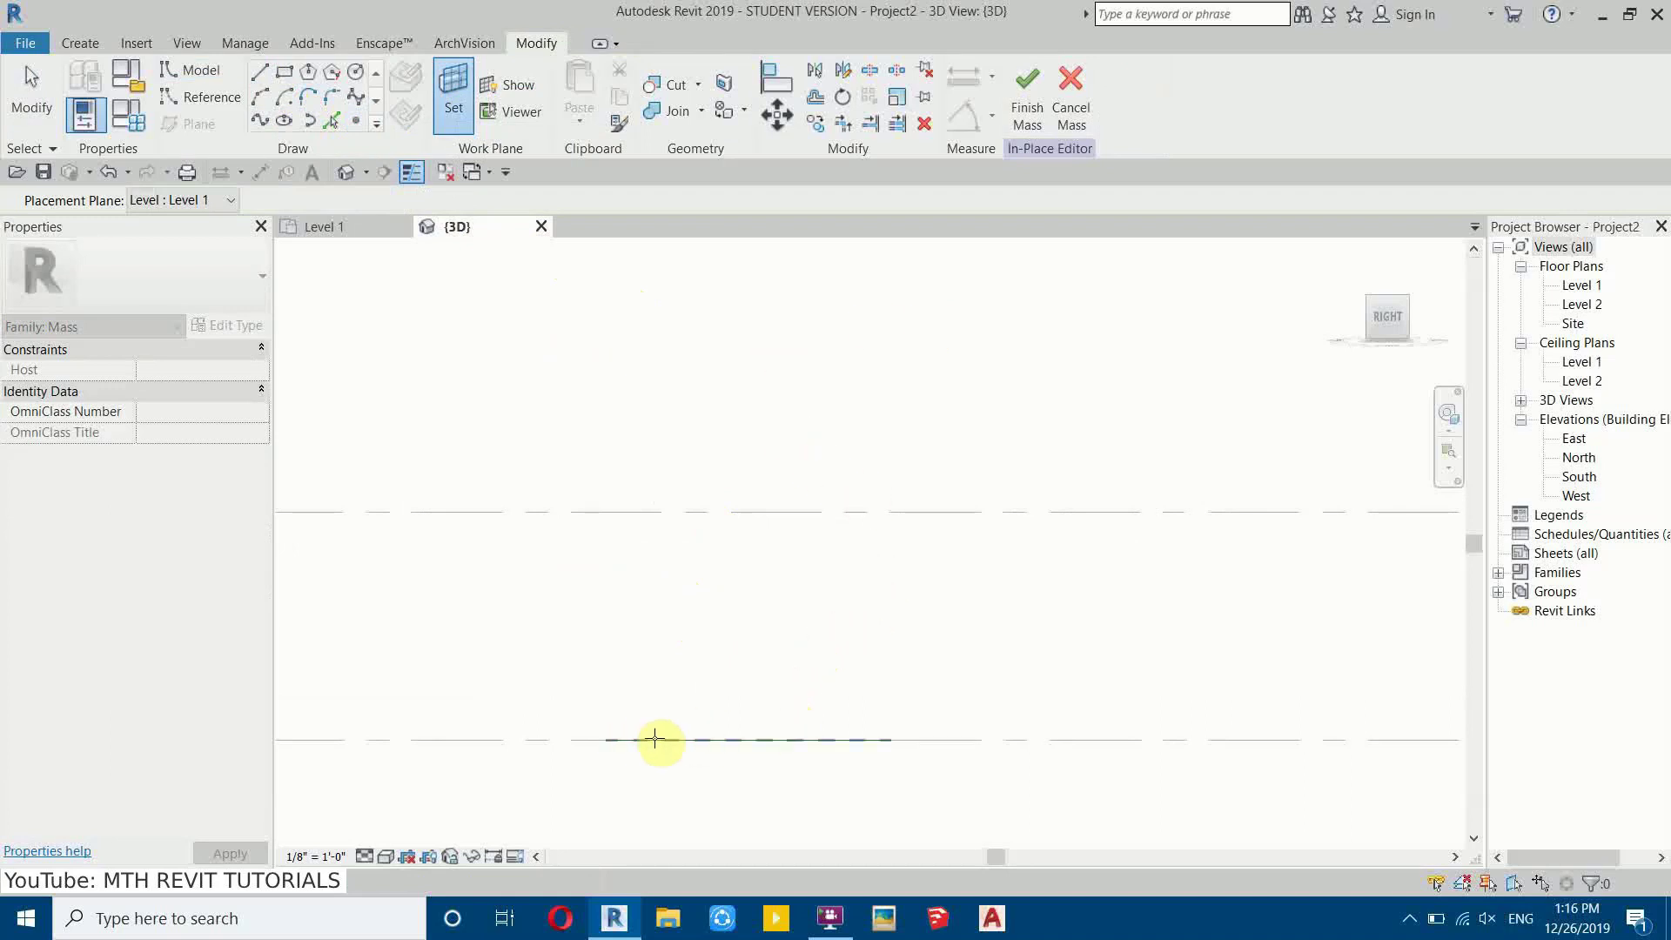
{"action": "middle_click_drag", "start_coordinate": [705, 720], "coordinate": [763, 647]}
{"action": "scroll", "coordinate": [764, 679], "scroll_direction": "up", "scroll_amount": 1}
{"action": "left_click", "coordinate": [774, 659]}
{"action": "left_click", "coordinate": [776, 659]}
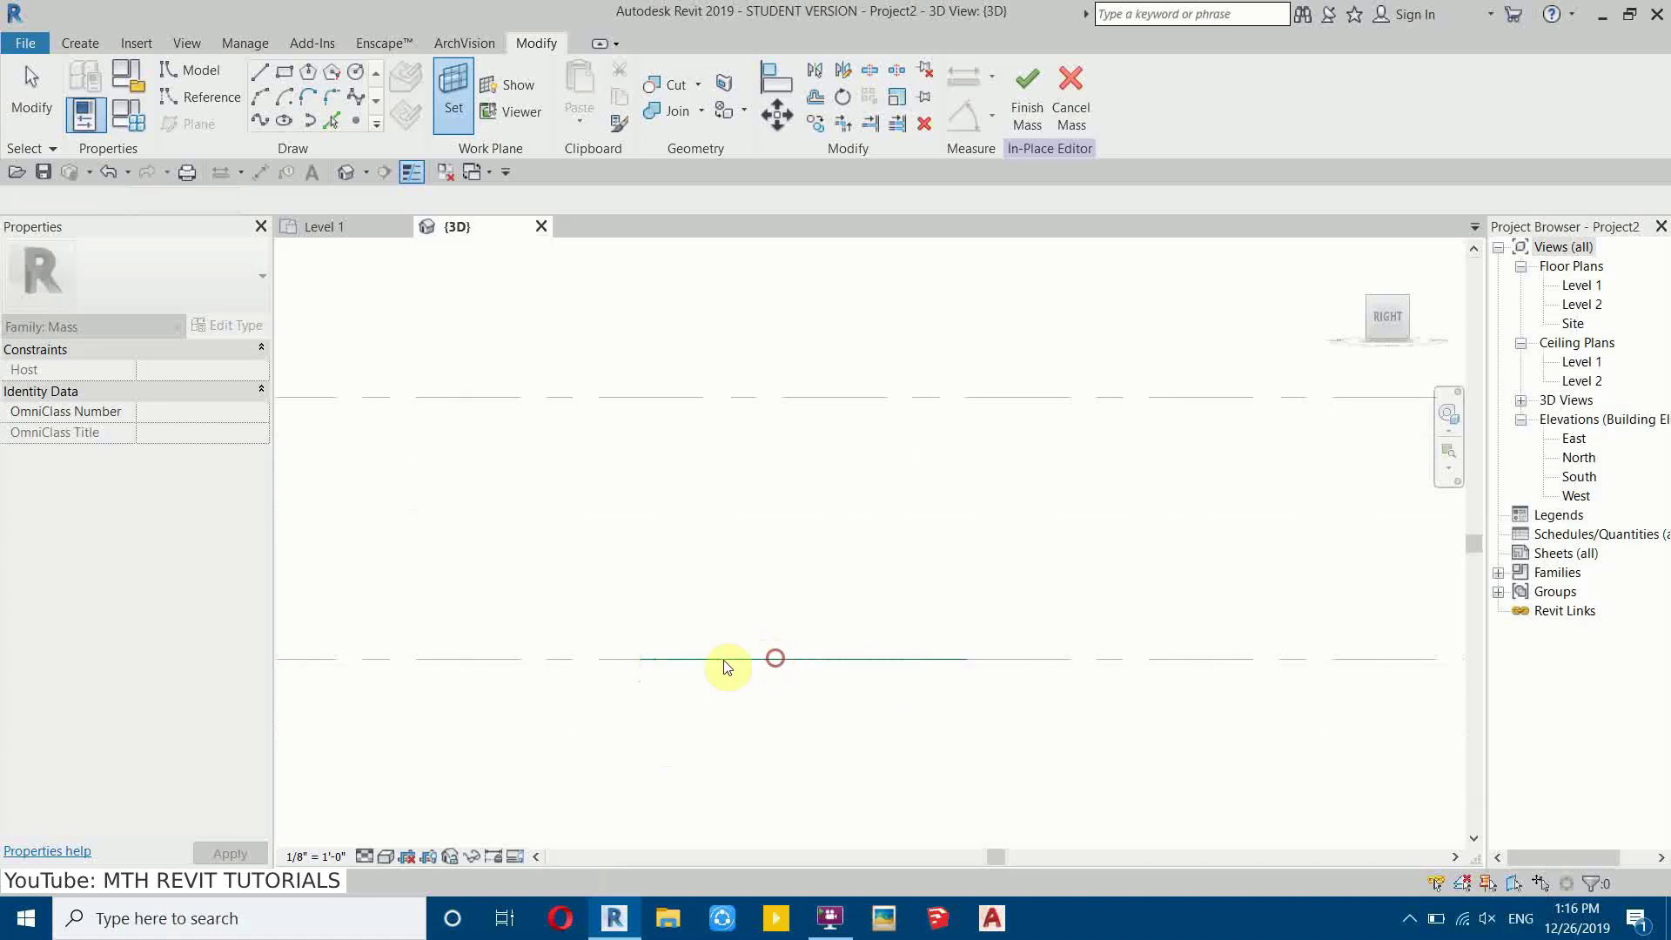
Step: Place a reference point on the reference line, to the side of its midpoint
{"action": "scroll", "coordinate": [823, 652], "scroll_direction": "up", "scroll_amount": 3}
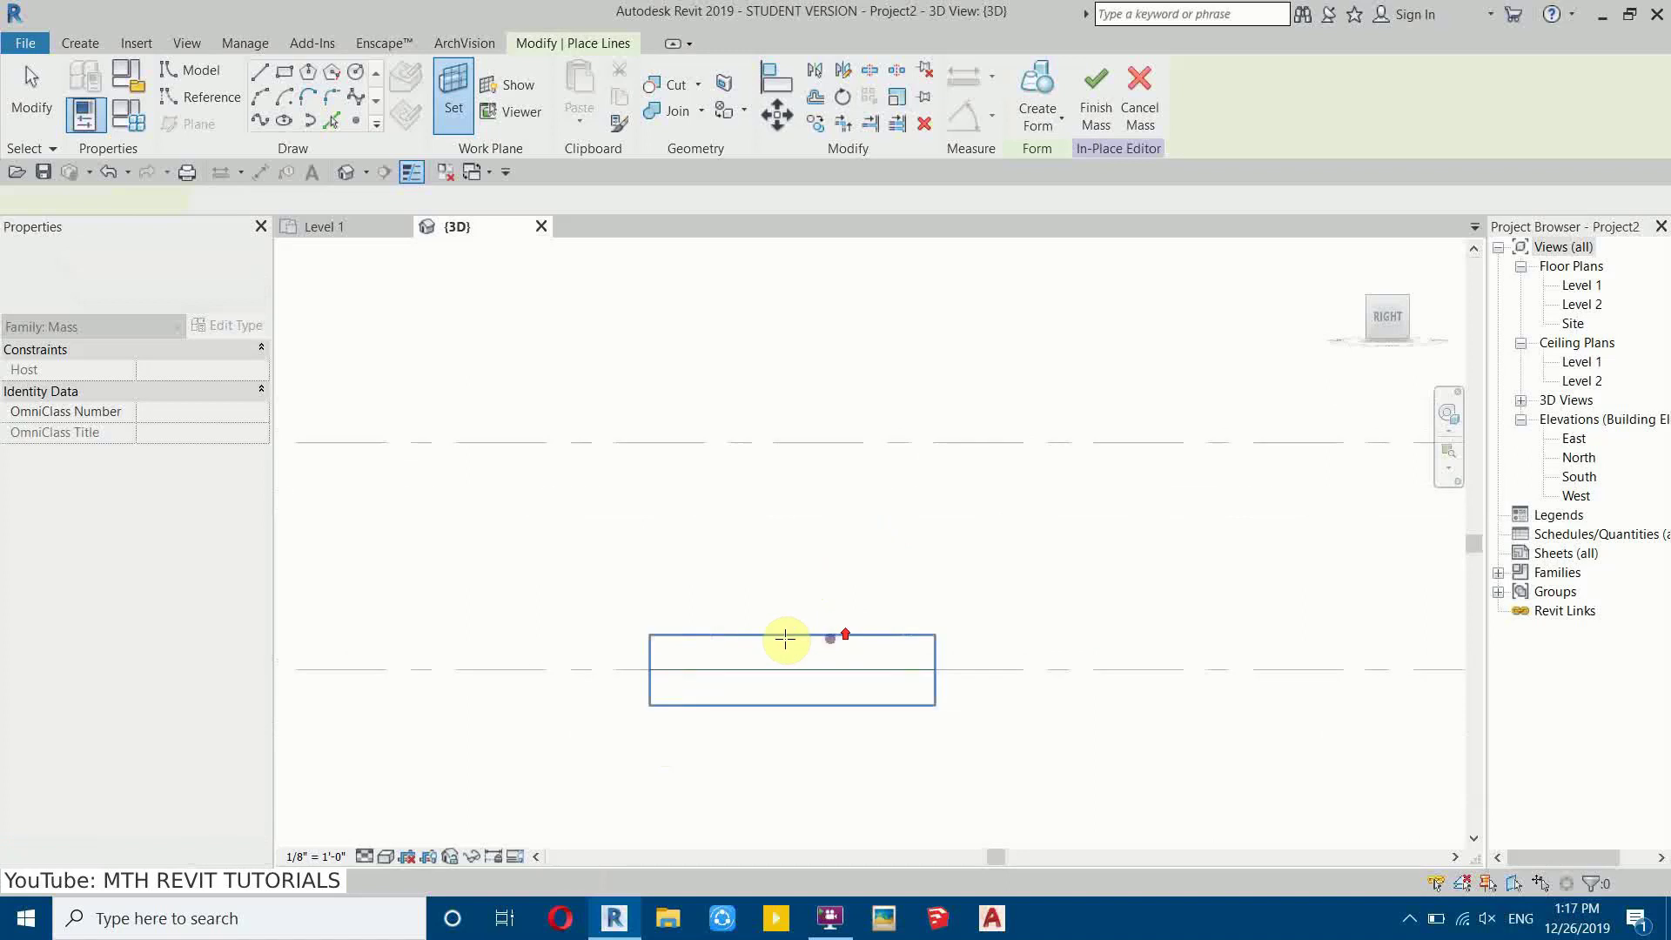
{"action": "key", "text": "p"}
{"action": "key", "text": "t"}
{"action": "left_click", "coordinate": [852, 672]}
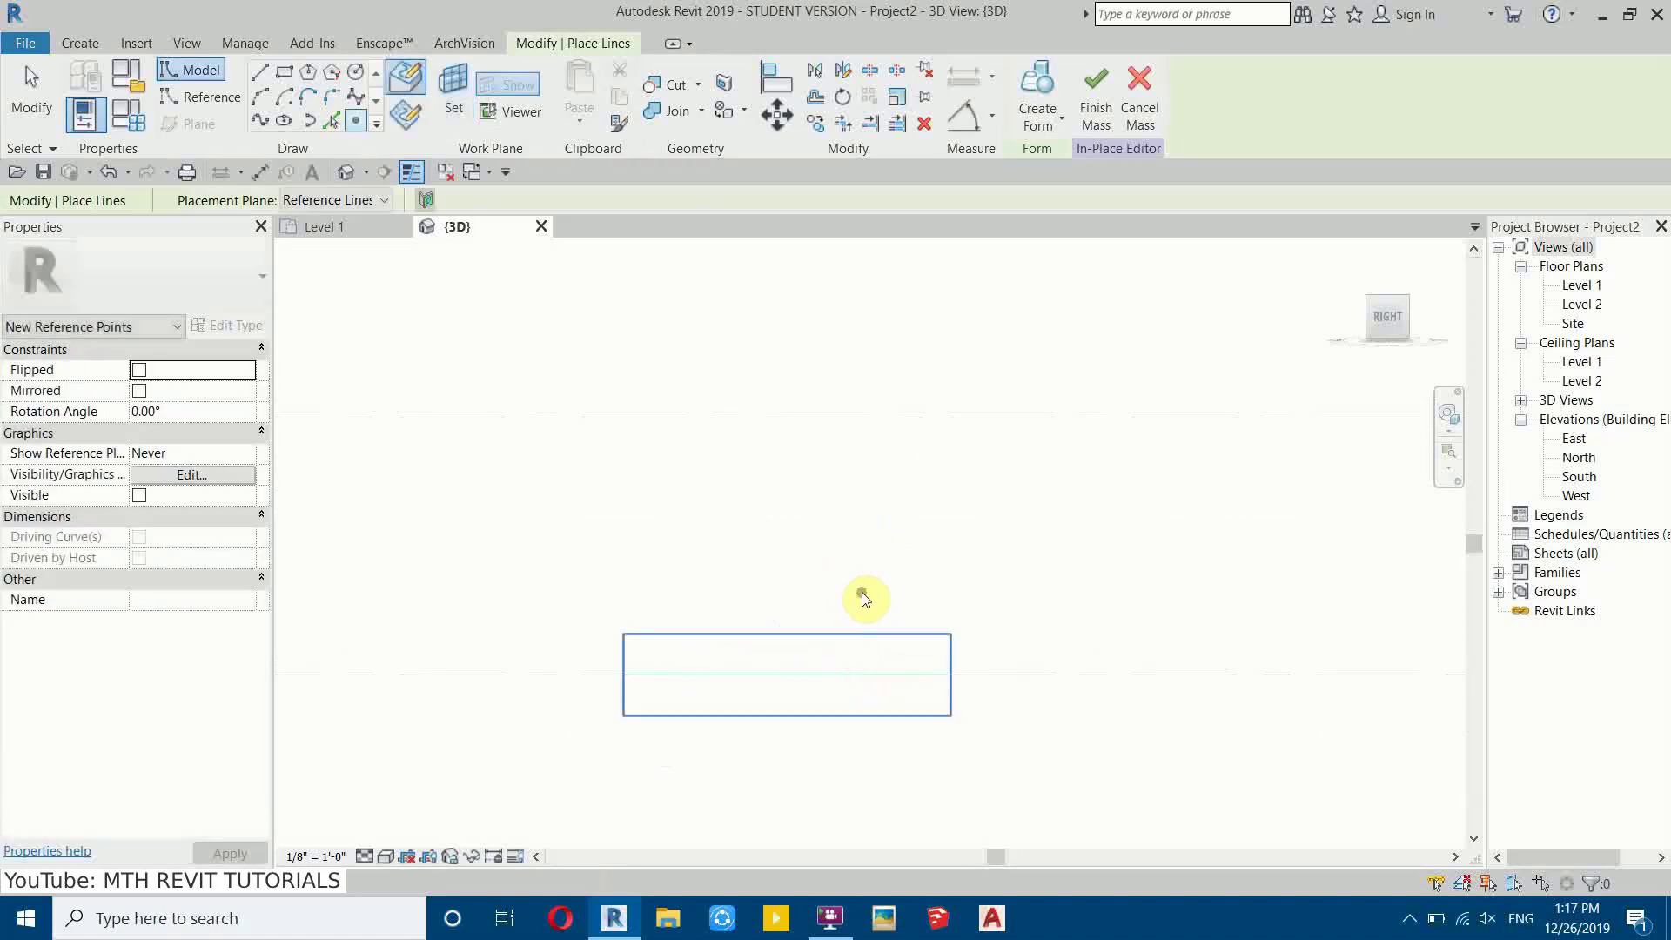
{"action": "key", "text": "Escape"}
{"action": "key", "text": "Escape"}
Step: Copy the reference point 10' straight up onto the Level 2 line
{"action": "left_click_drag", "start_coordinate": [809, 610], "coordinate": [903, 754]}
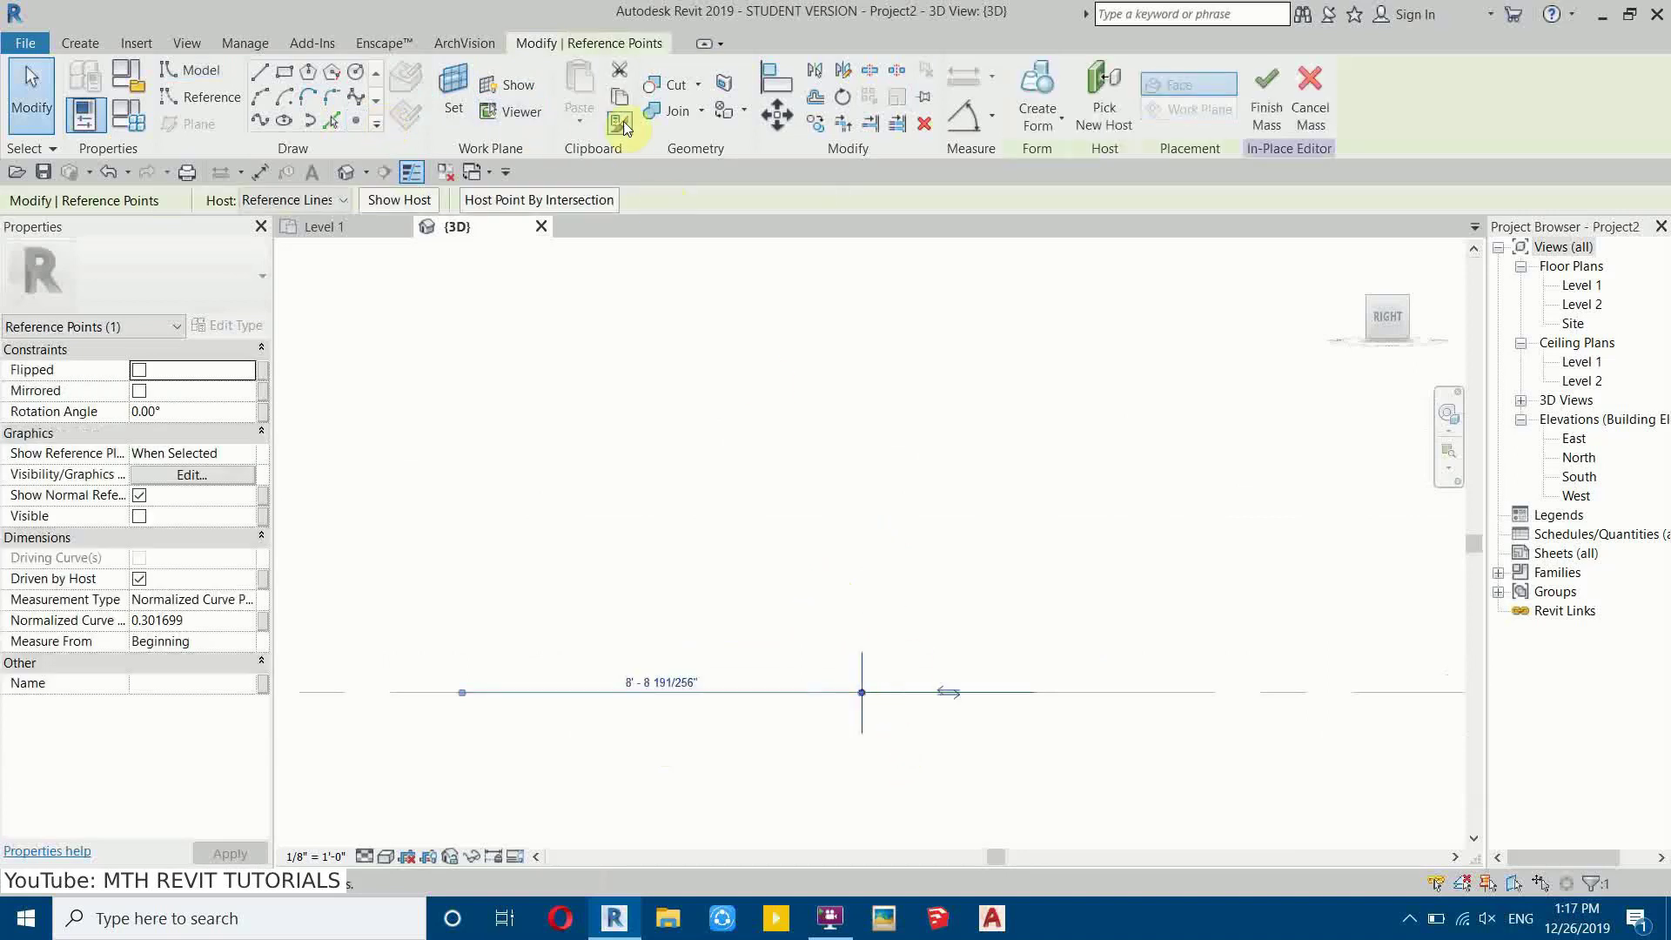
{"action": "left_click", "coordinate": [816, 125]}
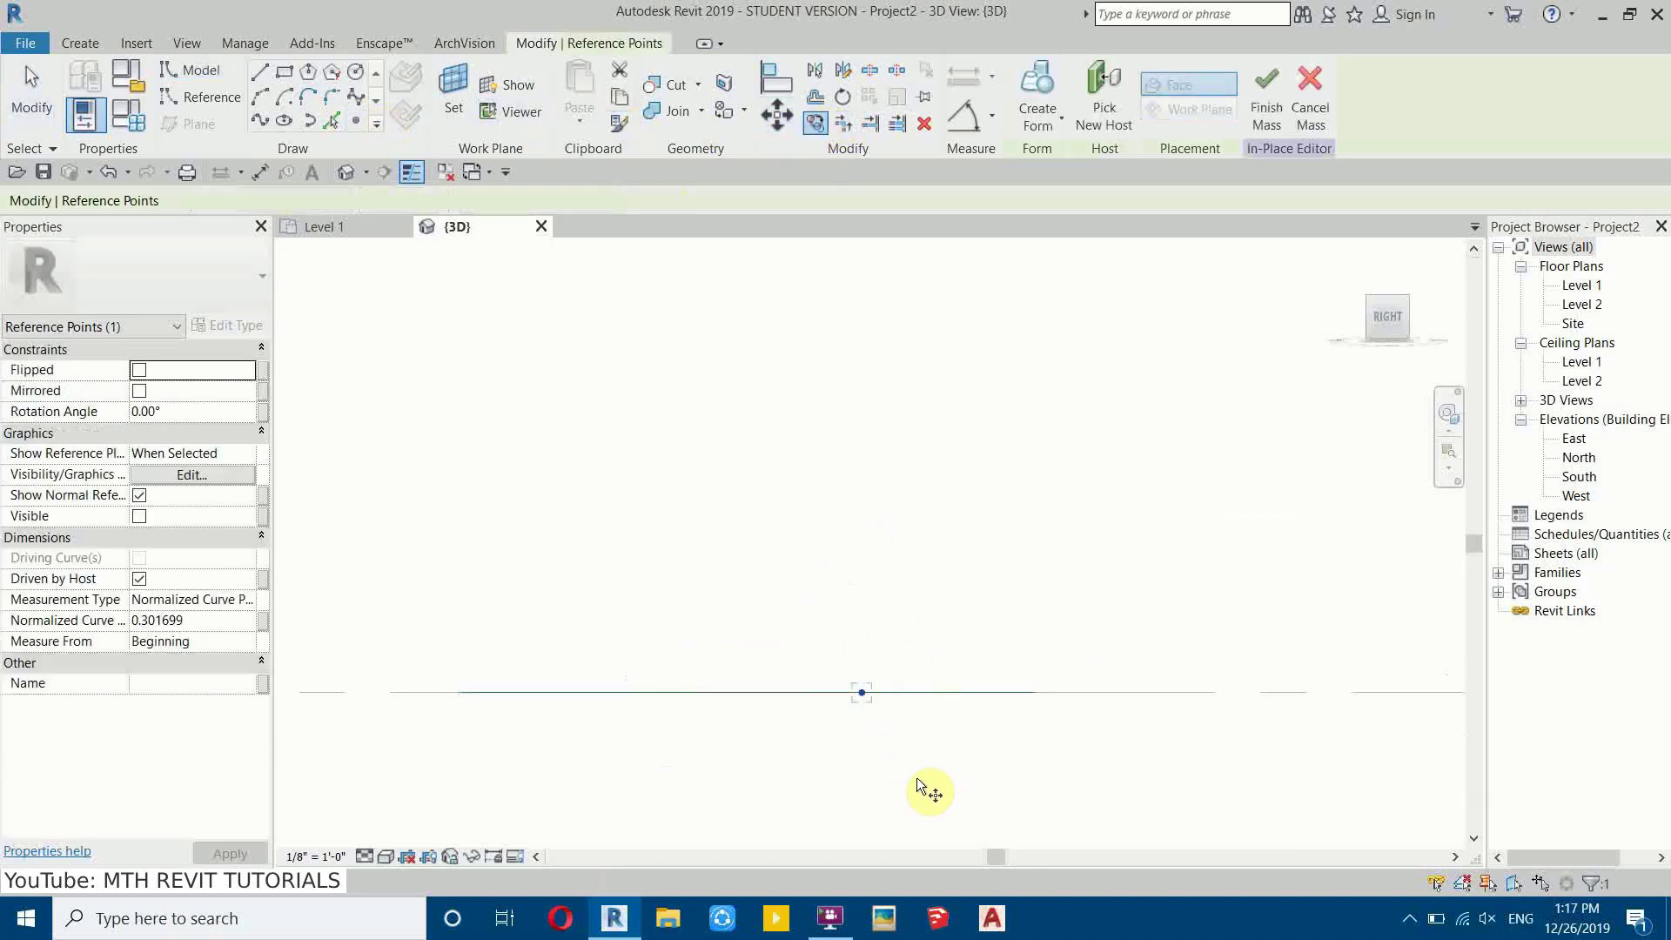
{"action": "left_click", "coordinate": [862, 692]}
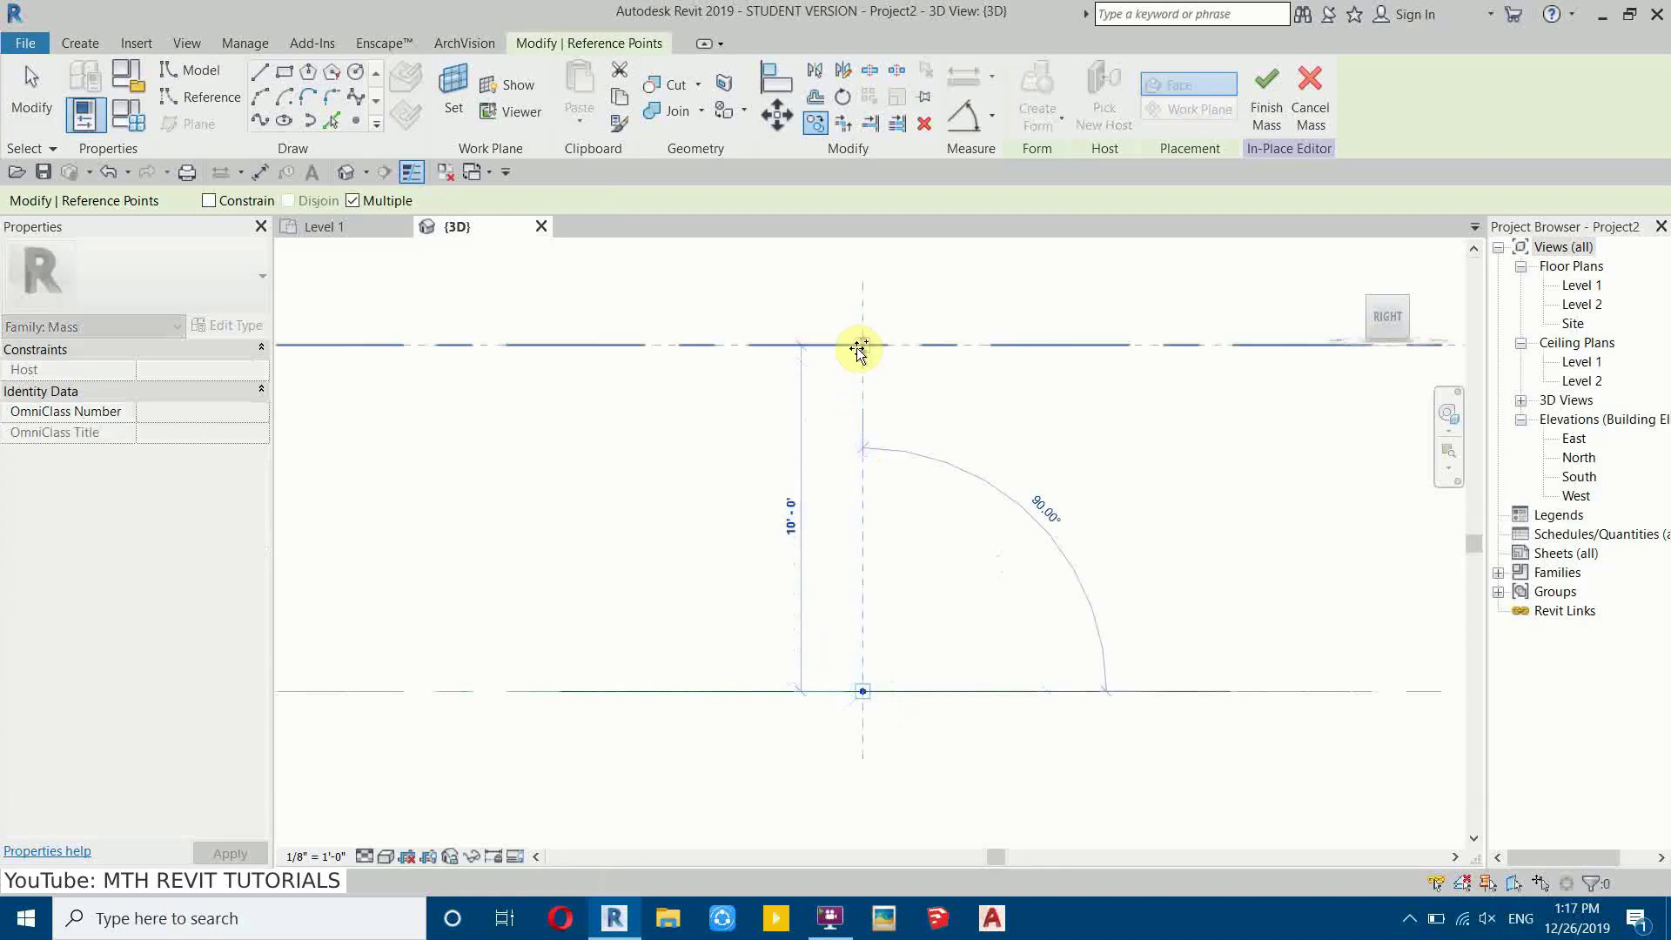
{"action": "scroll", "coordinate": [869, 430], "scroll_direction": "down", "scroll_amount": 2}
{"action": "middle_click_drag", "start_coordinate": [869, 432], "coordinate": [855, 580]}
{"action": "scroll", "coordinate": [853, 532], "scroll_direction": "up", "scroll_amount": 1}
{"action": "left_click", "coordinate": [848, 533]}
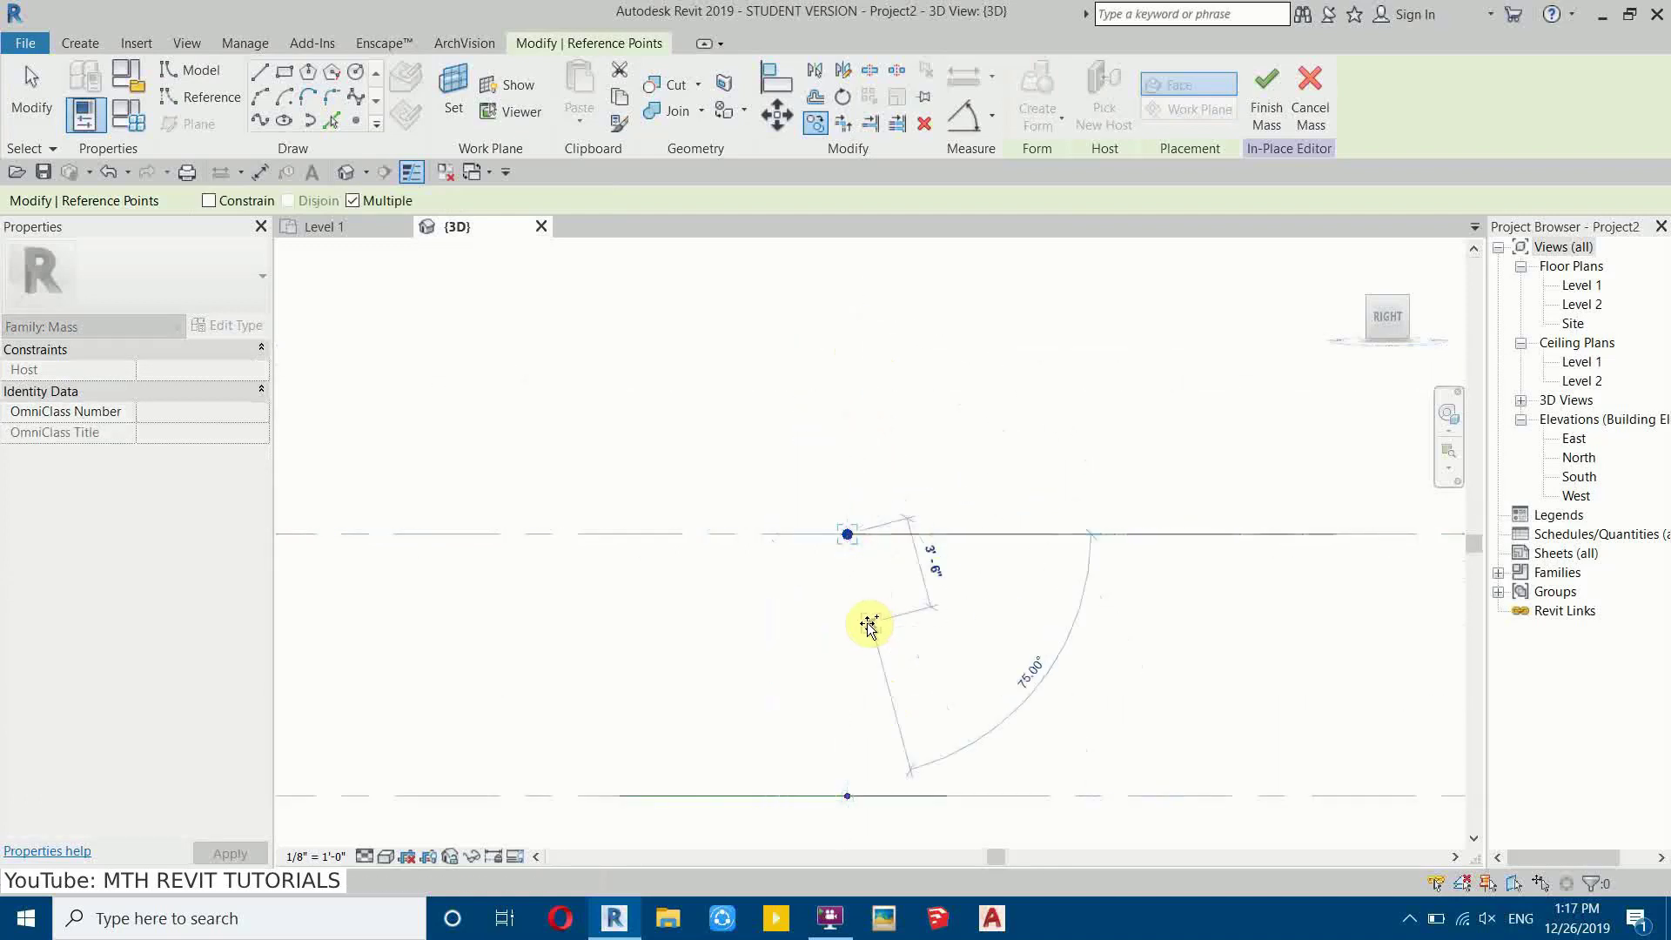
{"action": "key", "text": "Escape"}
Step: Connect the two reference points with a straight vertical model line using Spline Through Points
{"action": "left_click_drag", "start_coordinate": [735, 407], "coordinate": [900, 829]}
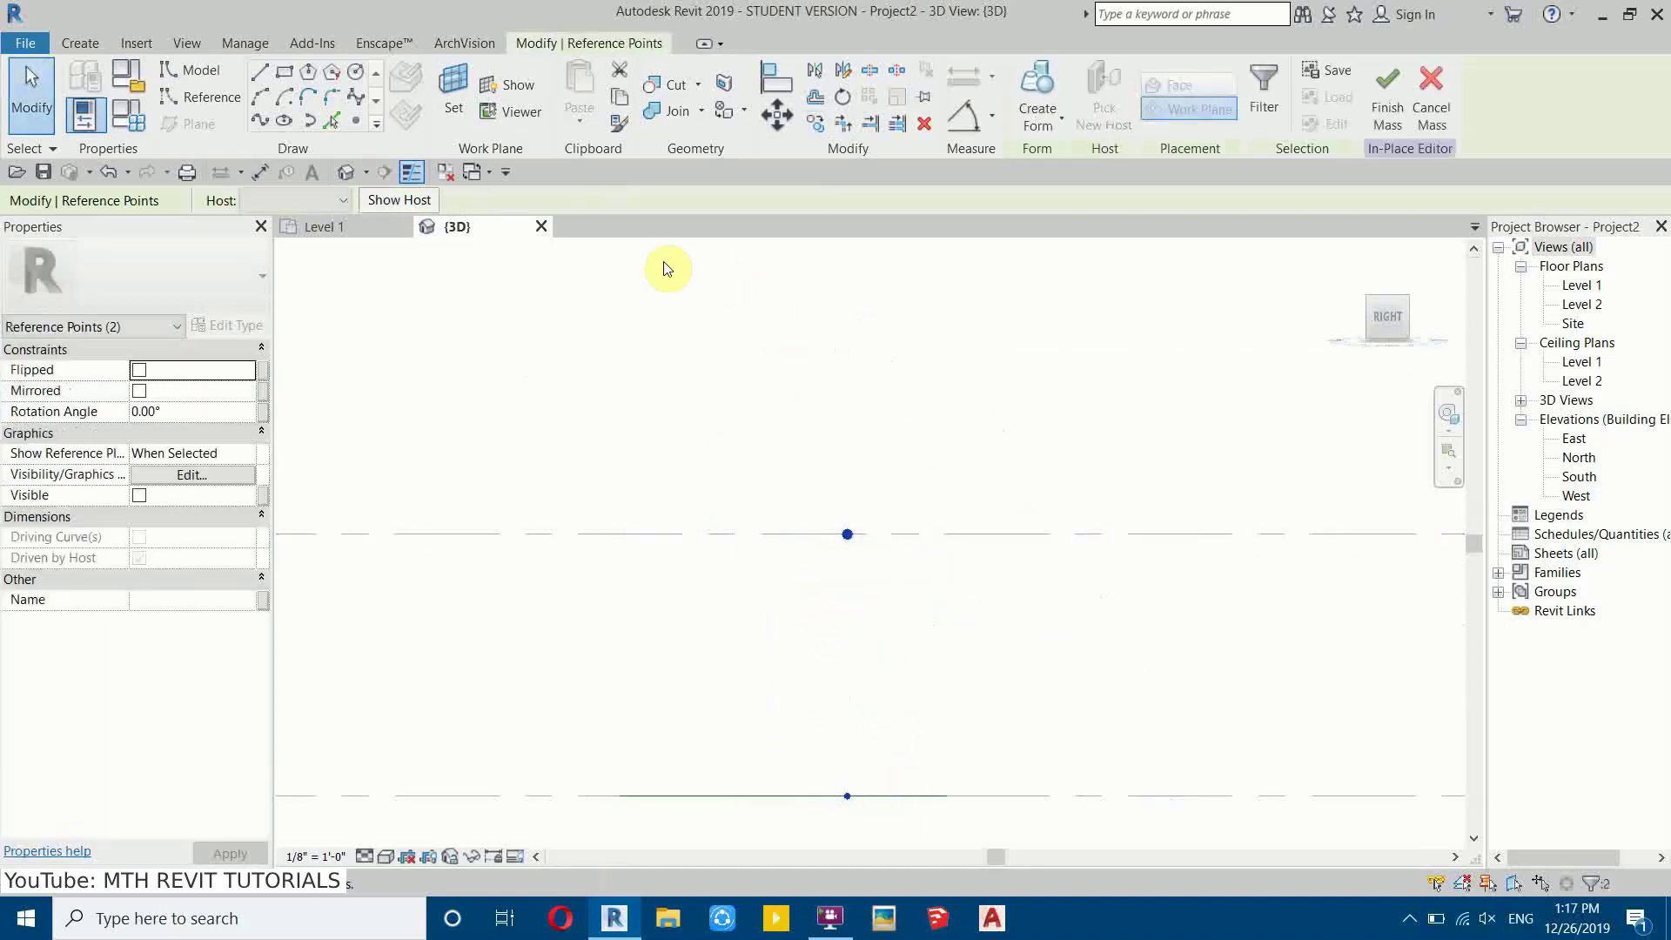
{"action": "left_click", "coordinate": [261, 122]}
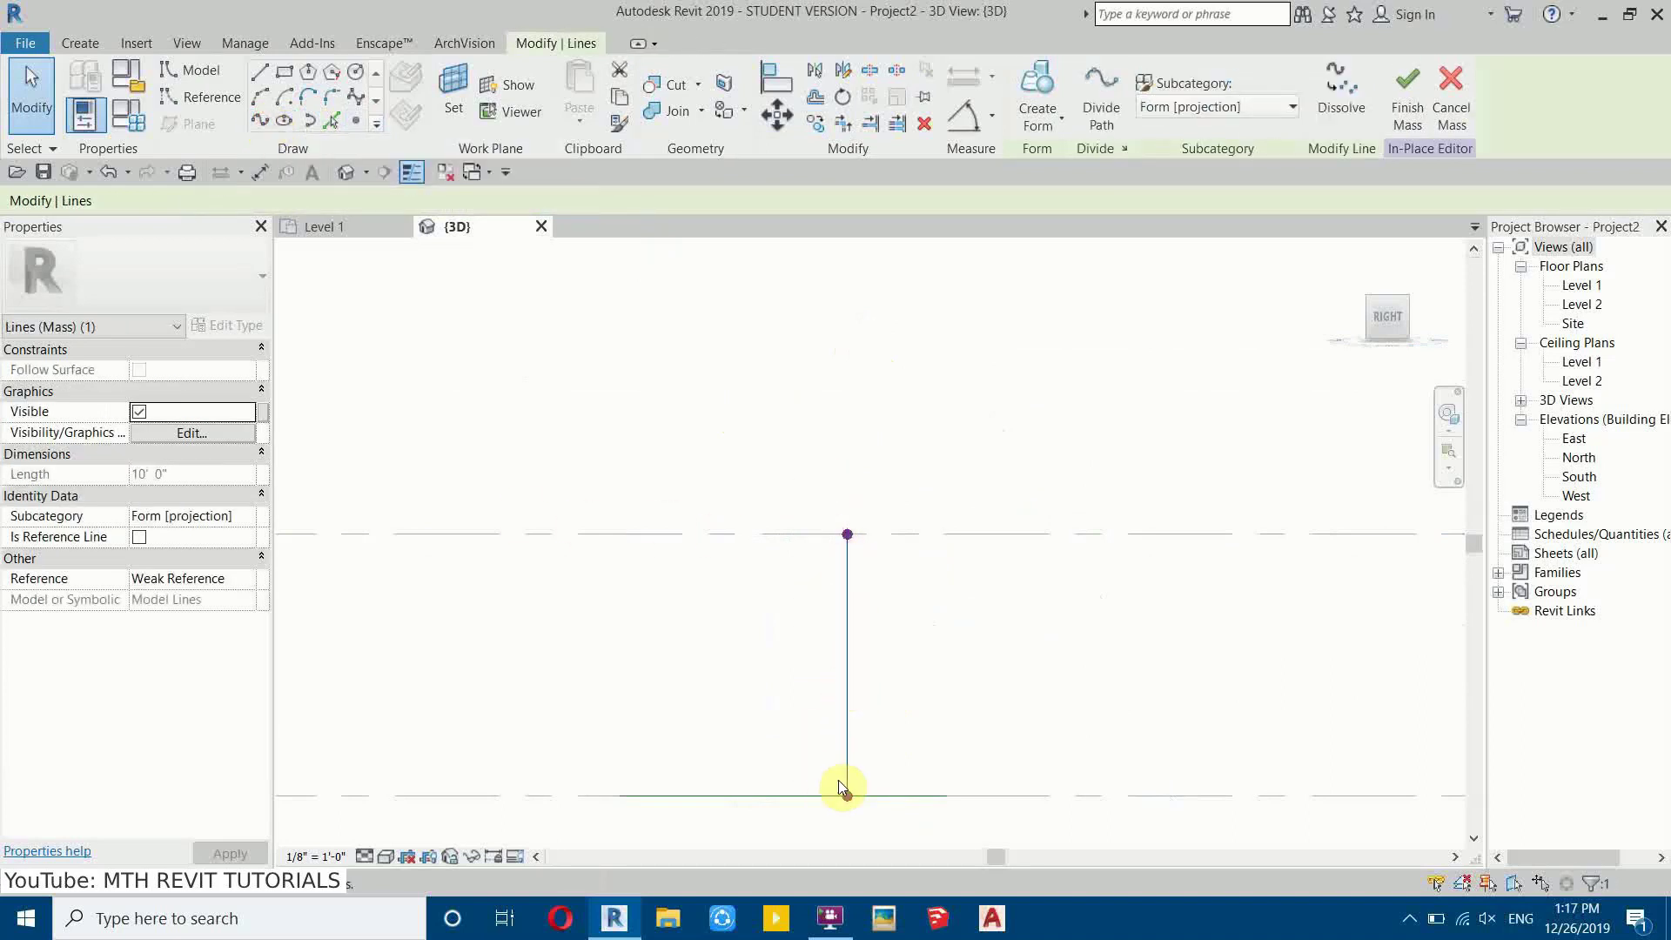
{"action": "middle_click_drag", "start_coordinate": [888, 589], "coordinate": [900, 576]}
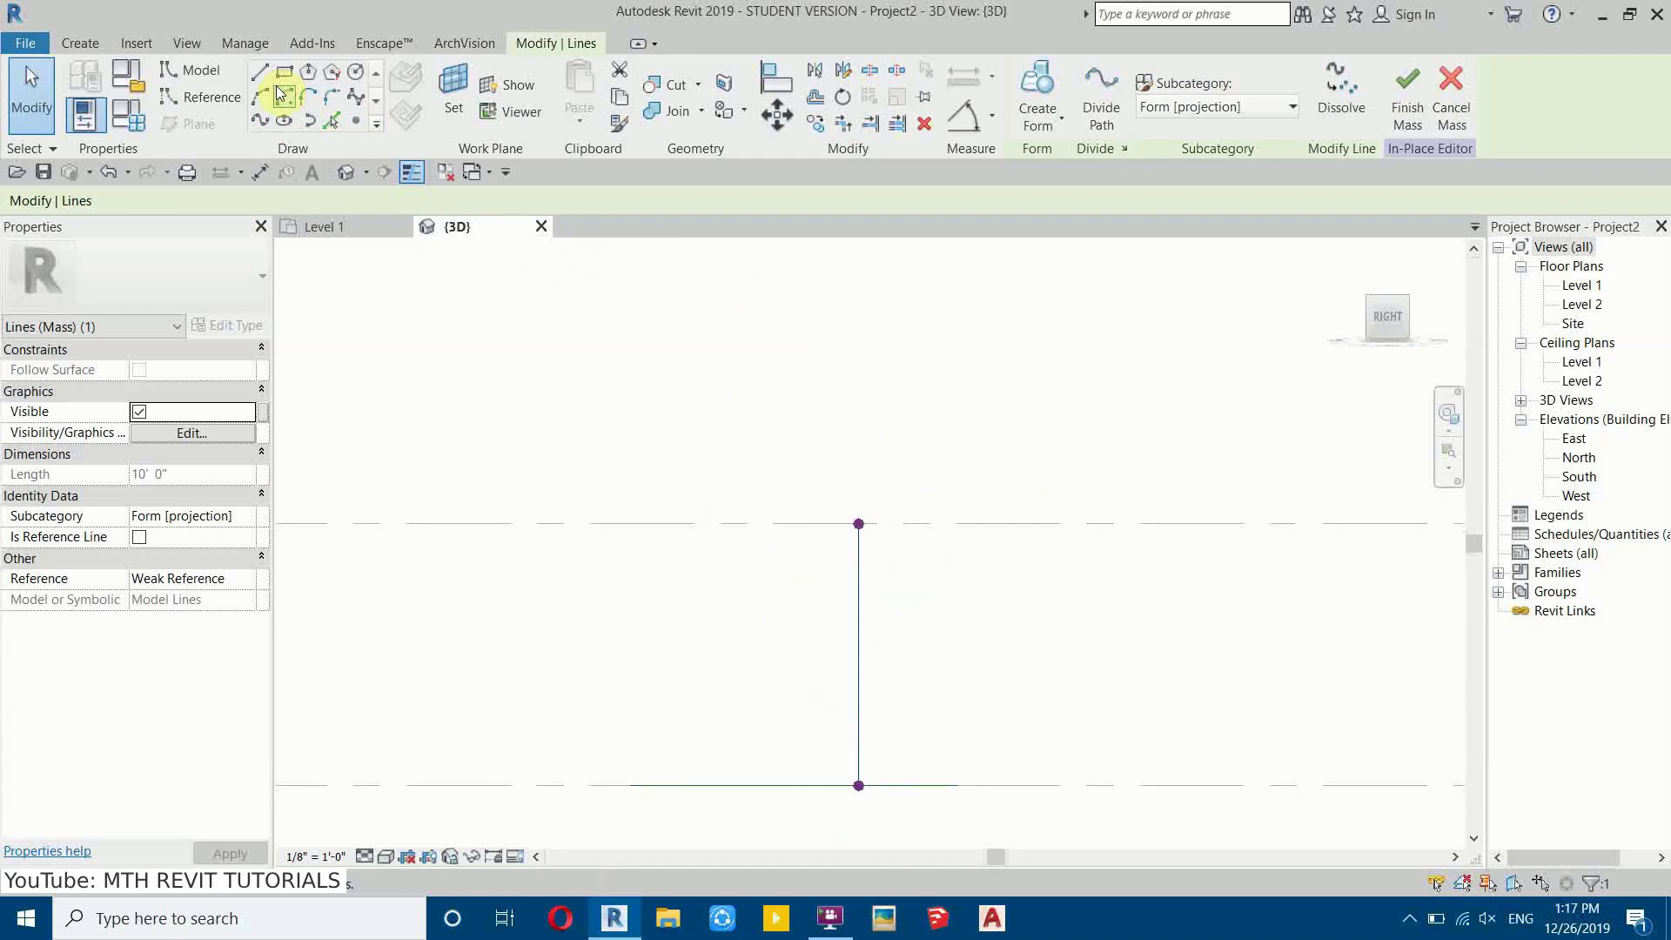
Step: Draw a wavy spline through points beside the vertical line, from its upper reference point down to its lower one
{"action": "left_click", "coordinate": [264, 123]}
{"action": "left_click", "coordinate": [858, 523]}
{"action": "left_click", "coordinate": [780, 555]}
{"action": "left_click", "coordinate": [805, 713]}
{"action": "middle_click_drag", "start_coordinate": [851, 754], "coordinate": [888, 478]}
{"action": "left_click", "coordinate": [850, 500]}
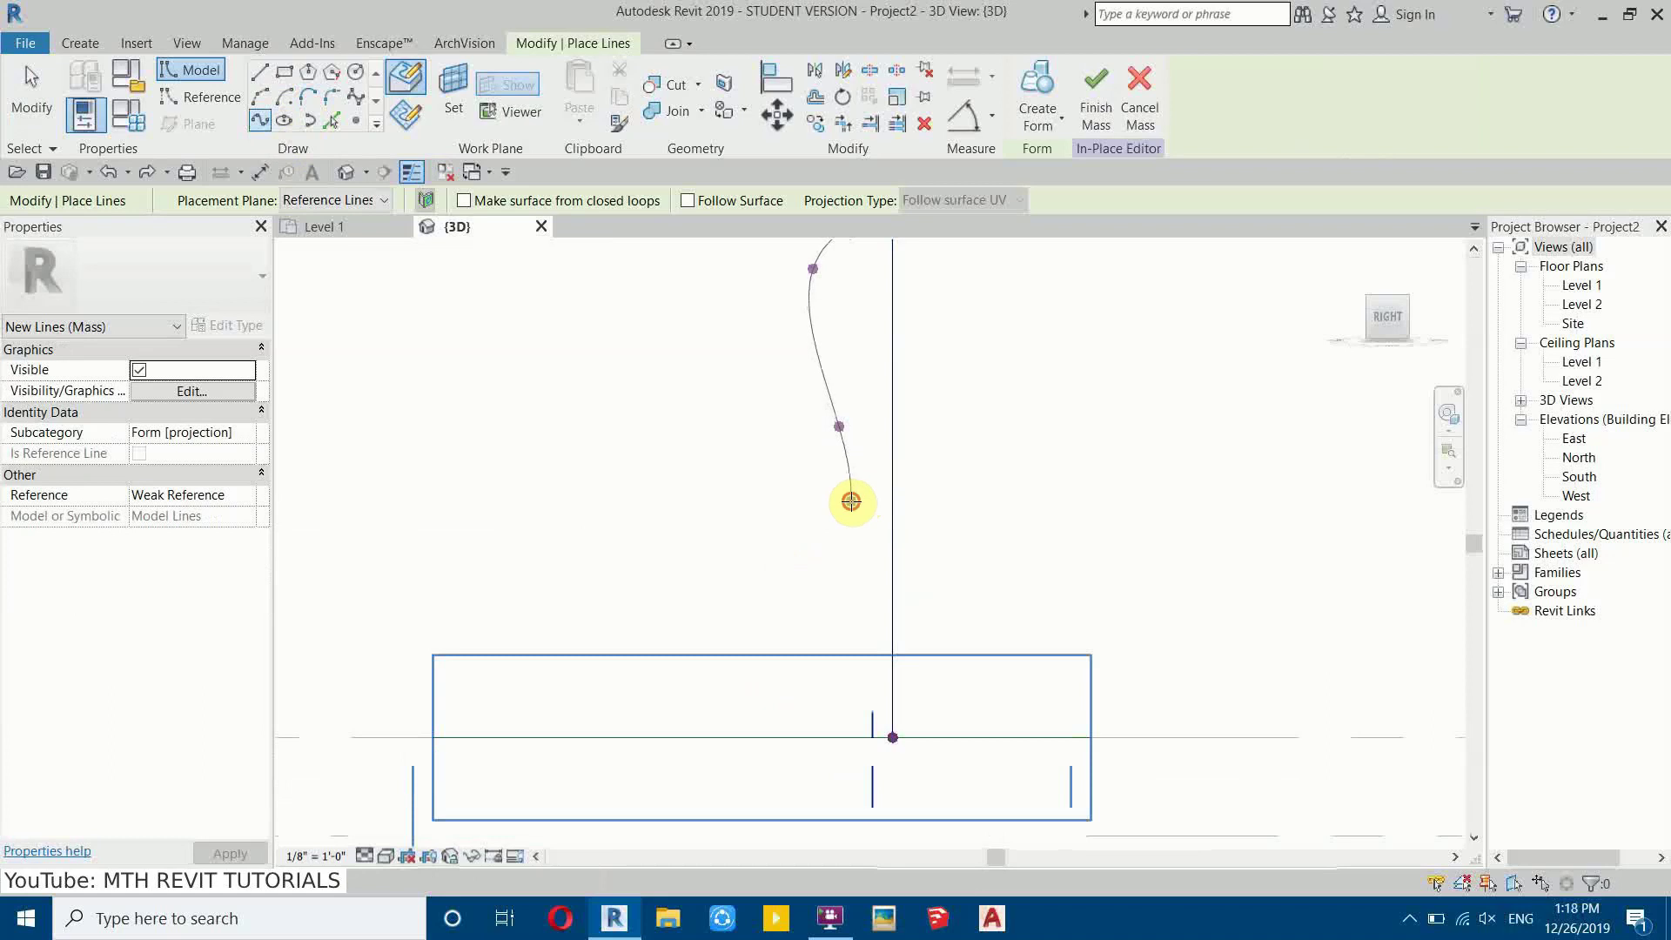
{"action": "left_click", "coordinate": [821, 695]}
{"action": "left_click", "coordinate": [893, 738]}
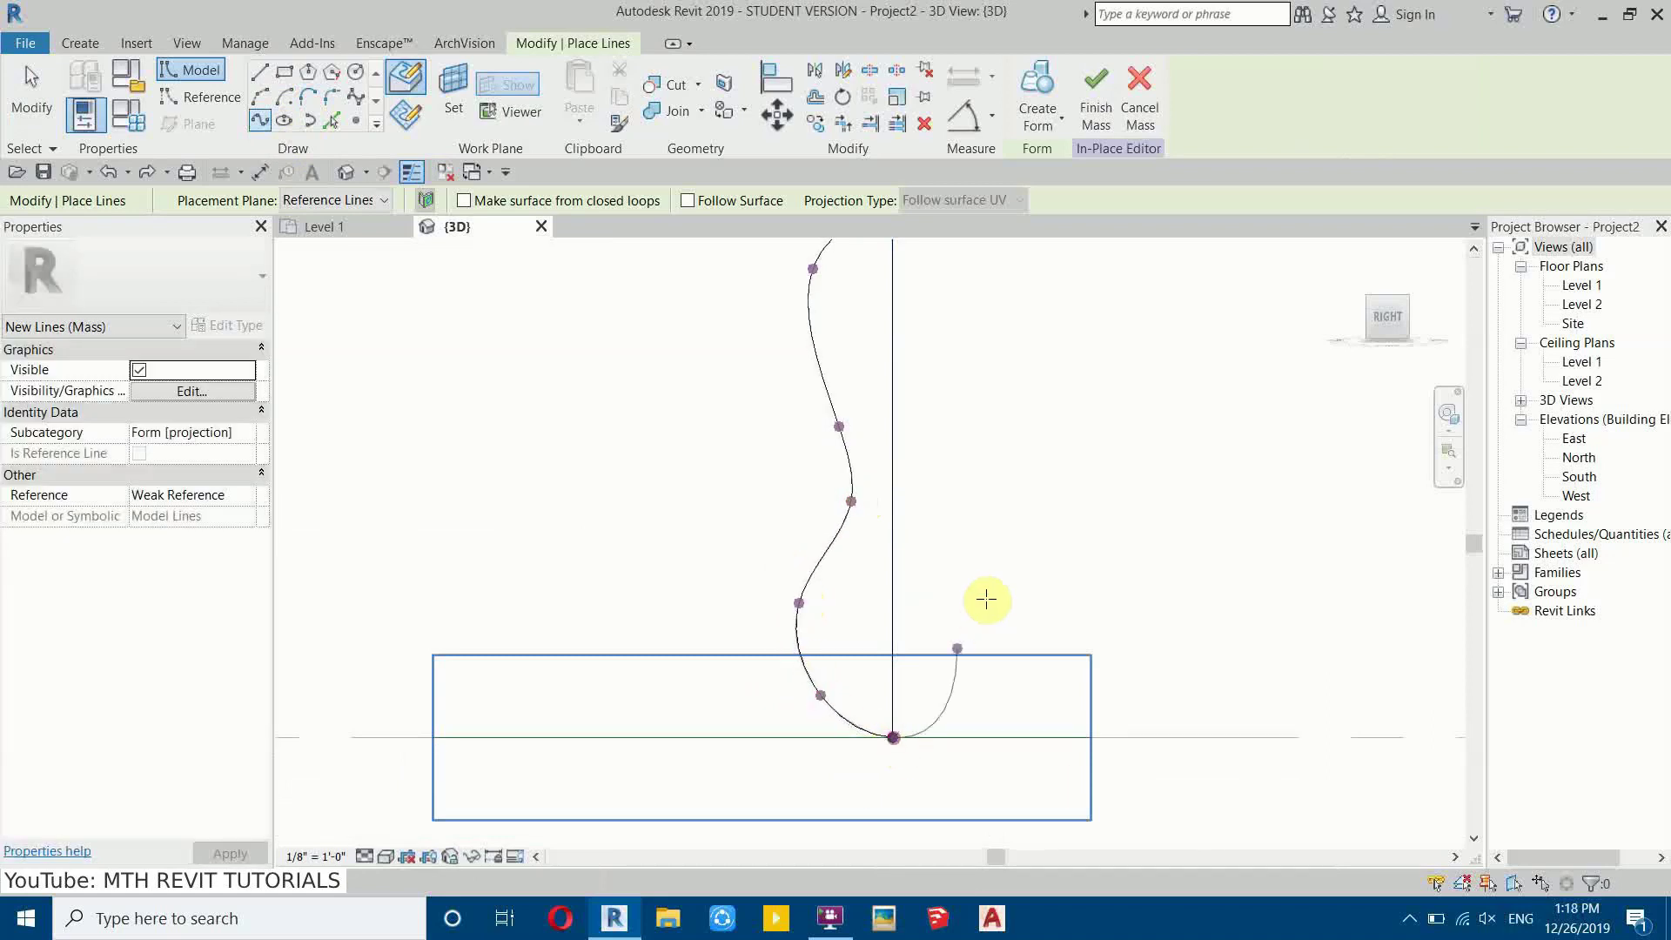
{"action": "right_click", "coordinate": [995, 566]}
{"action": "left_click", "coordinate": [1047, 247]}
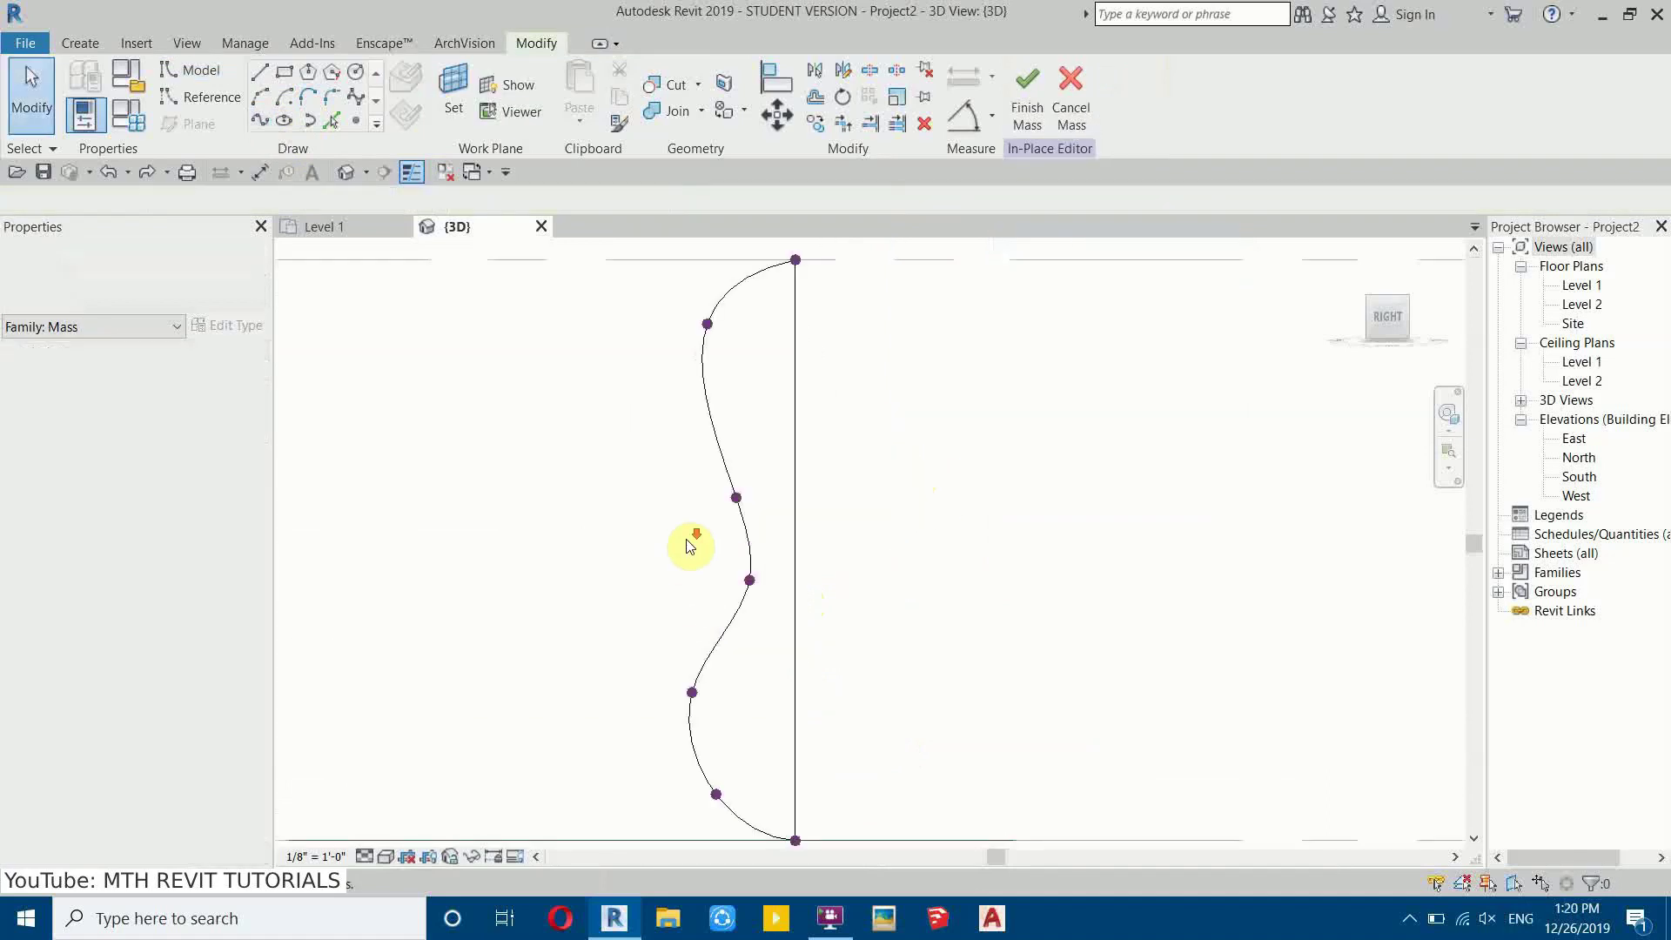
Step: Select the reference line with its points and profile curves from above and start copying it with the Multiple option
{"action": "scroll", "coordinate": [687, 544], "scroll_direction": "down", "scroll_amount": 2}
{"action": "scroll", "coordinate": [728, 592], "scroll_direction": "down", "scroll_amount": 2}
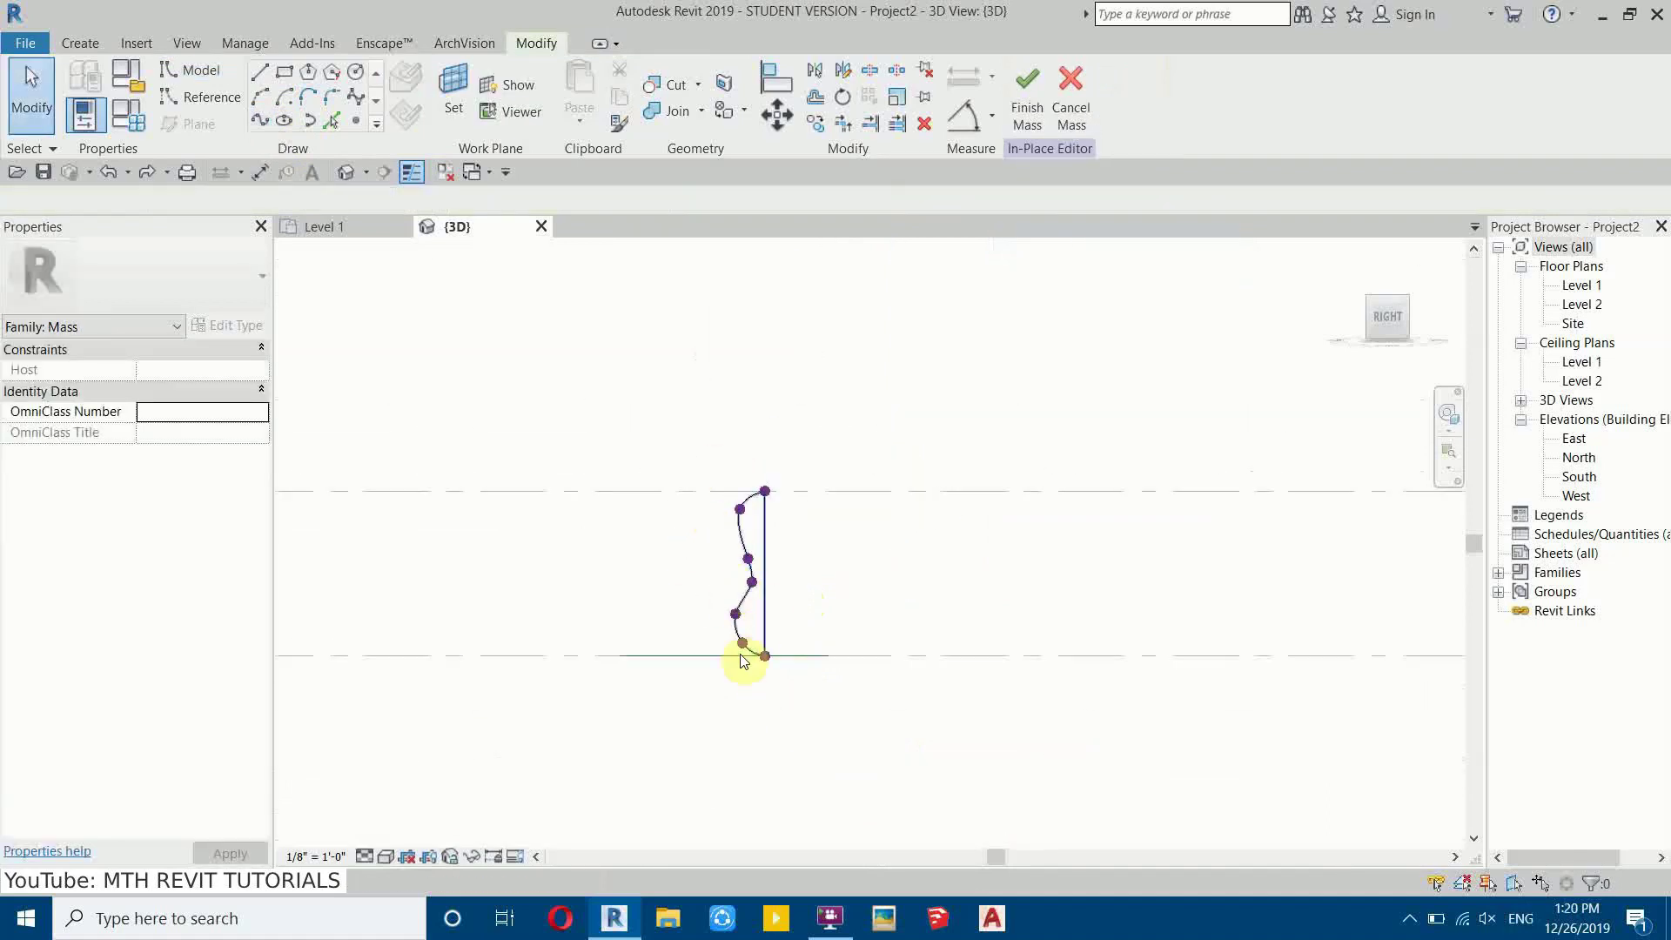
{"action": "mouse_move", "coordinate": [690, 458]}
{"action": "middle_mouse_down", "text": "shift"}
{"action": "mouse_move", "coordinate": [854, 508]}
{"action": "mouse_move", "coordinate": [945, 584]}
{"action": "middle_mouse_up", "text": "shift"}
{"action": "left_click", "coordinate": [1387, 302]}
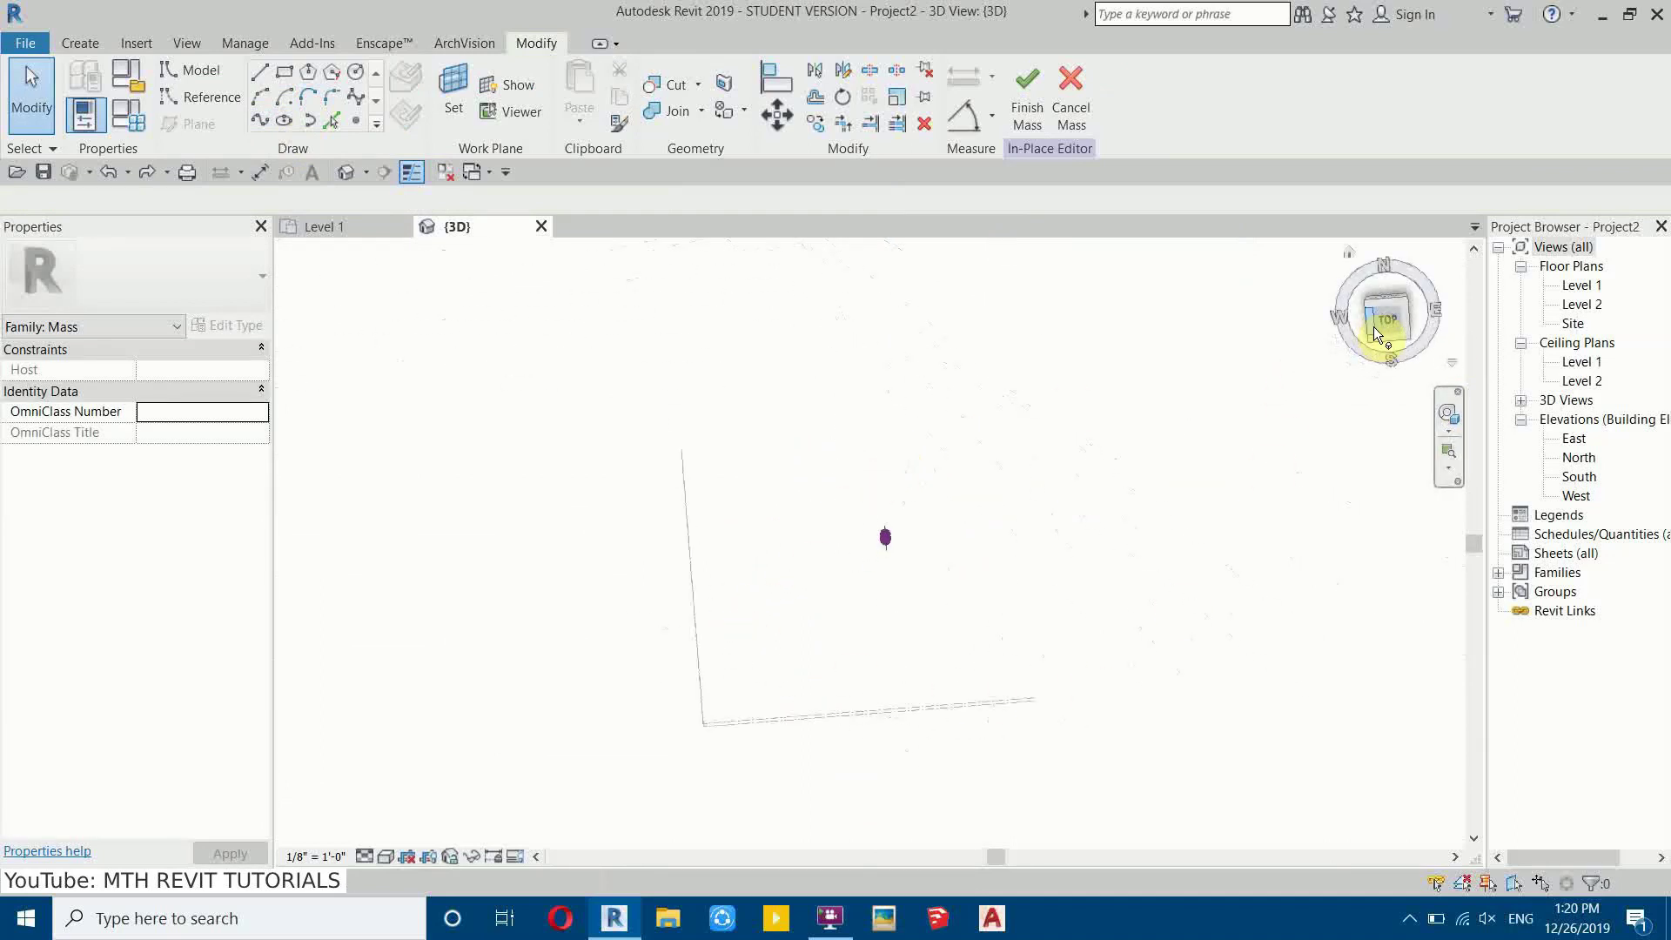
{"action": "left_click_drag", "start_coordinate": [594, 354], "coordinate": [864, 746]}
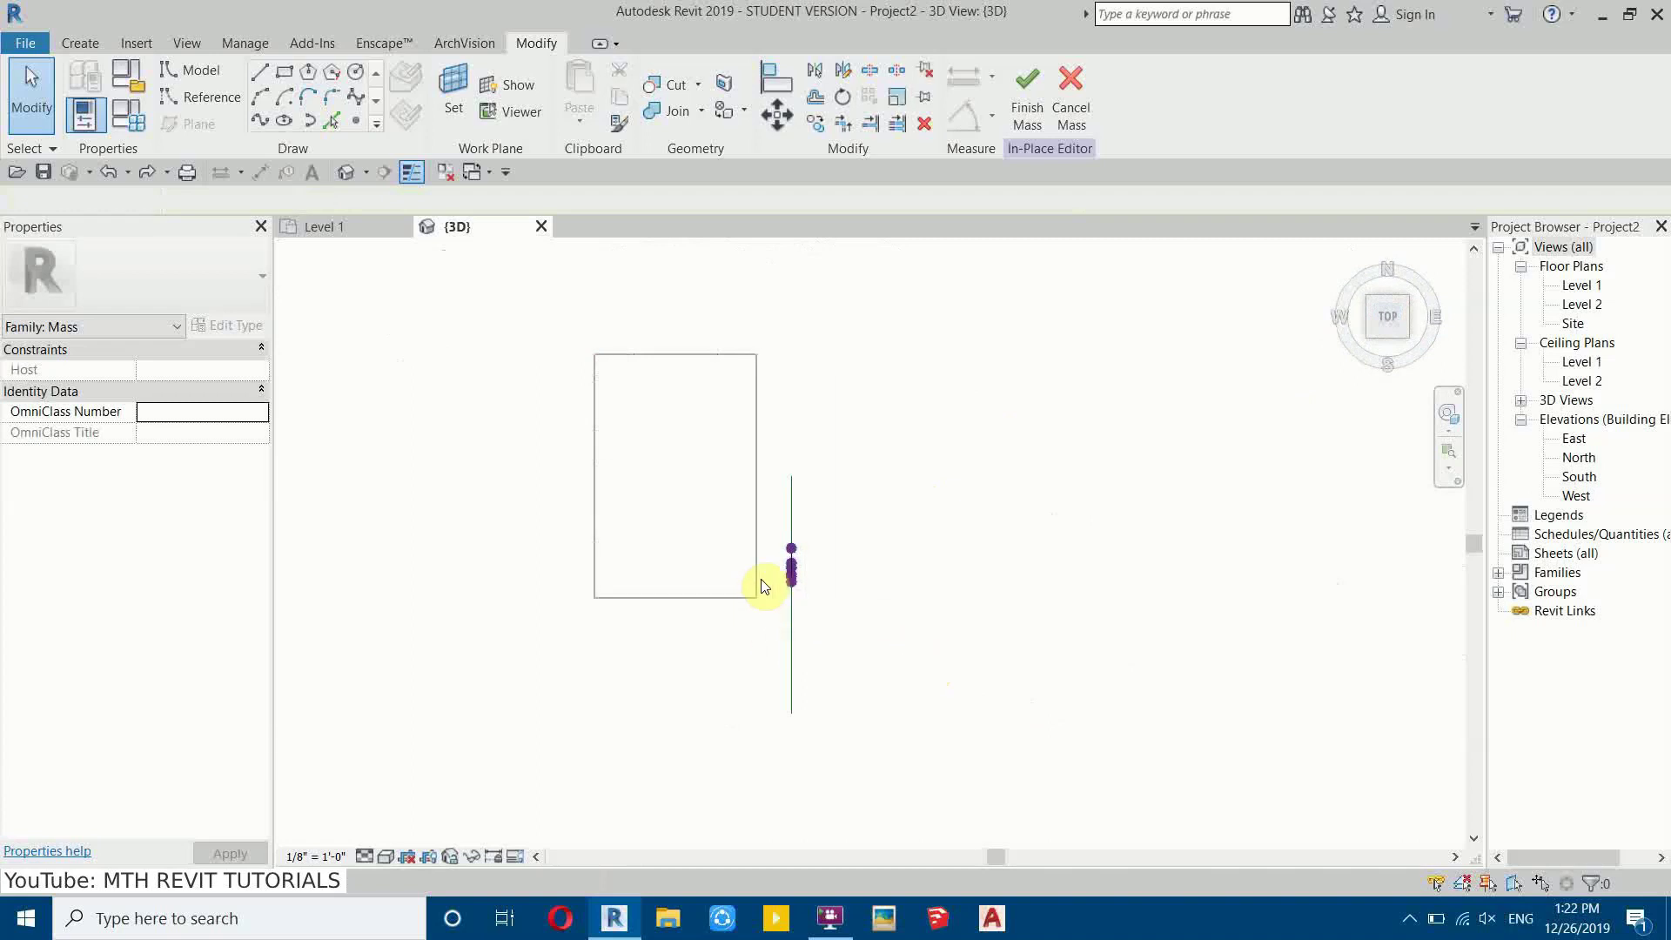
{"action": "middle_click_drag", "start_coordinate": [813, 417], "coordinate": [852, 416]}
{"action": "scroll", "coordinate": [852, 416], "scroll_direction": "up", "scroll_amount": 1}
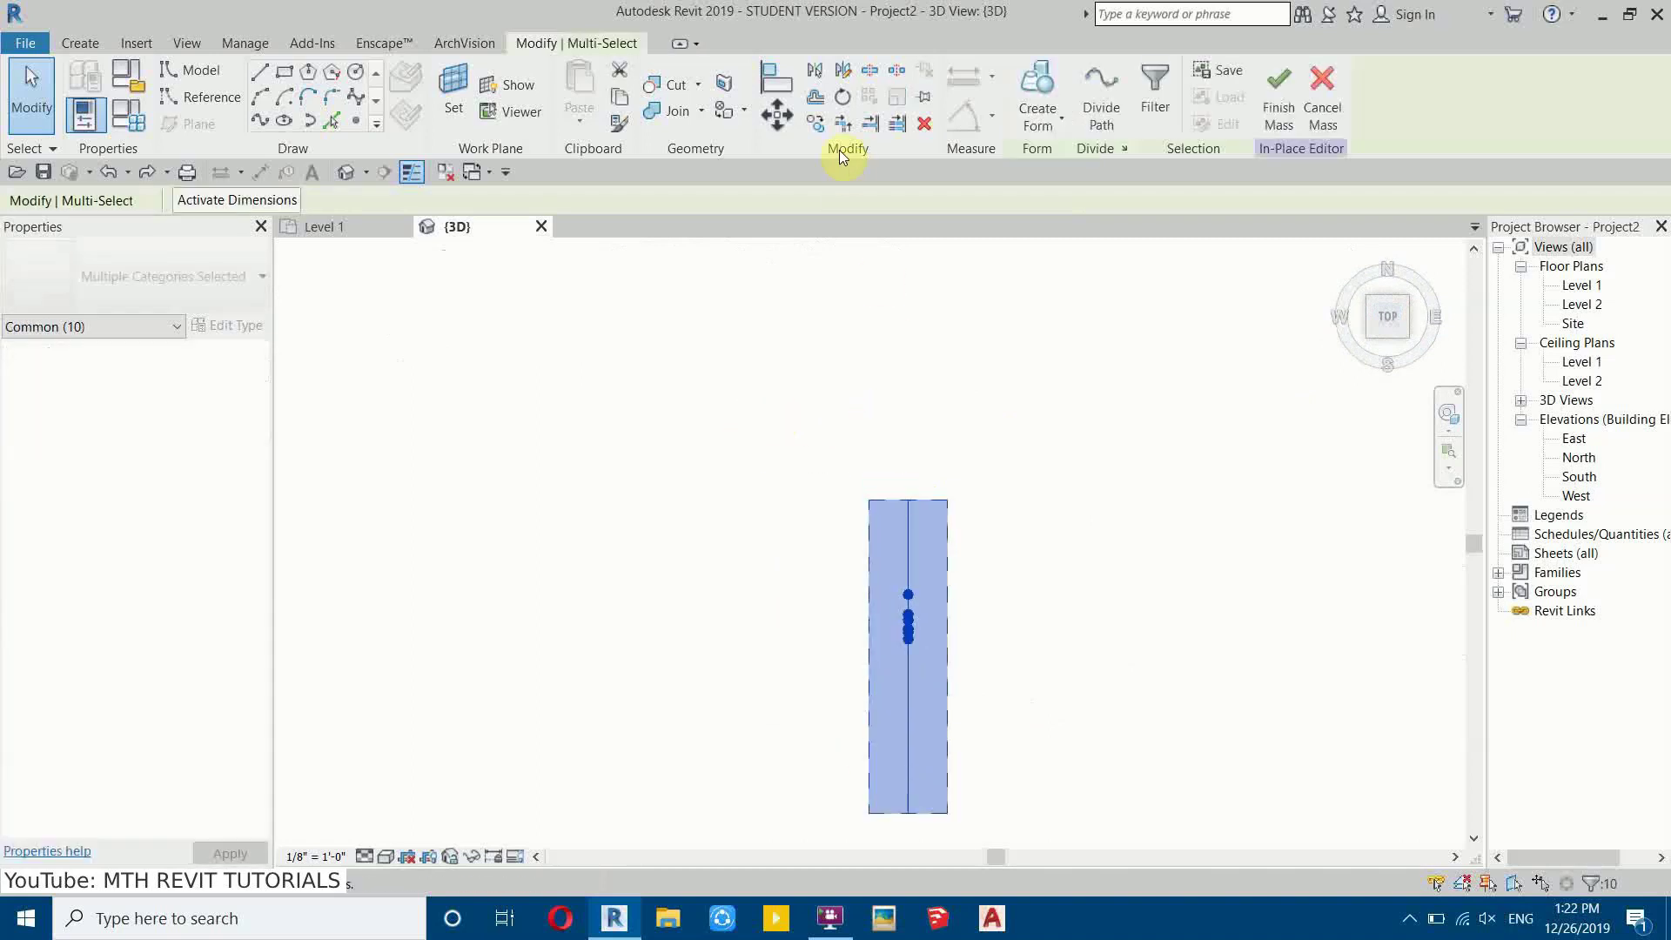
{"action": "left_click", "coordinate": [817, 127]}
{"action": "scroll", "coordinate": [906, 515], "scroll_direction": "up", "scroll_amount": 2}
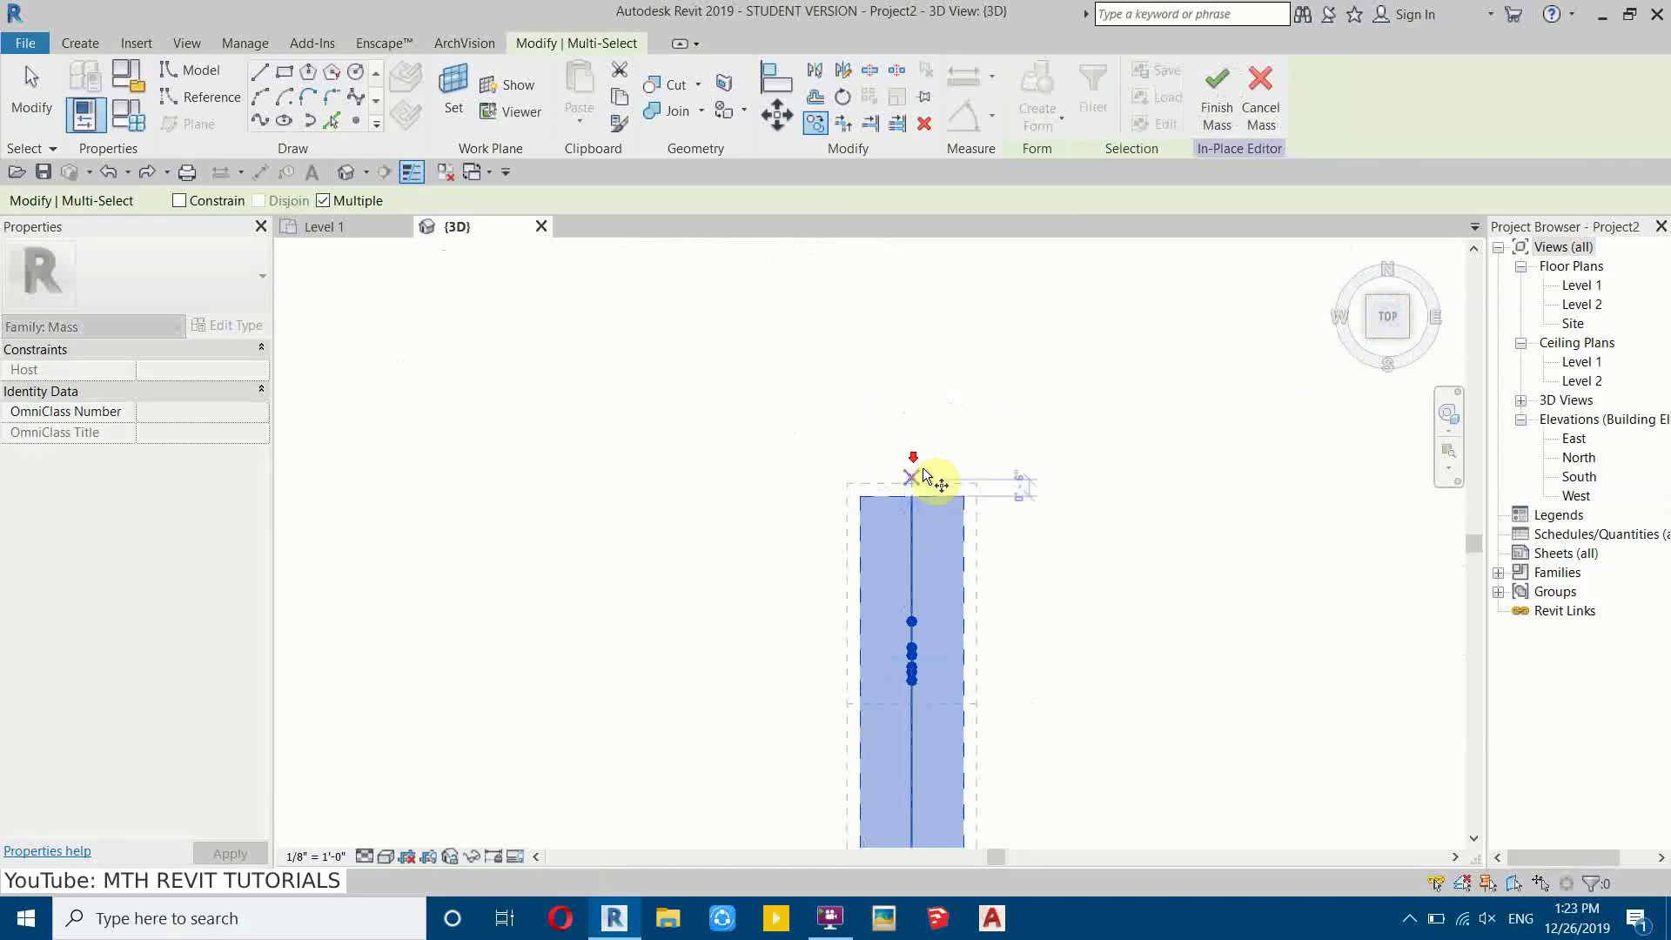
Step: Place five copies of the selected reference line and profile side by side toward the west, spaced 5" apart
{"action": "scroll", "coordinate": [912, 463], "scroll_direction": "down", "scroll_amount": 3}
{"action": "scroll", "coordinate": [1006, 487], "scroll_direction": "down", "scroll_amount": 1}
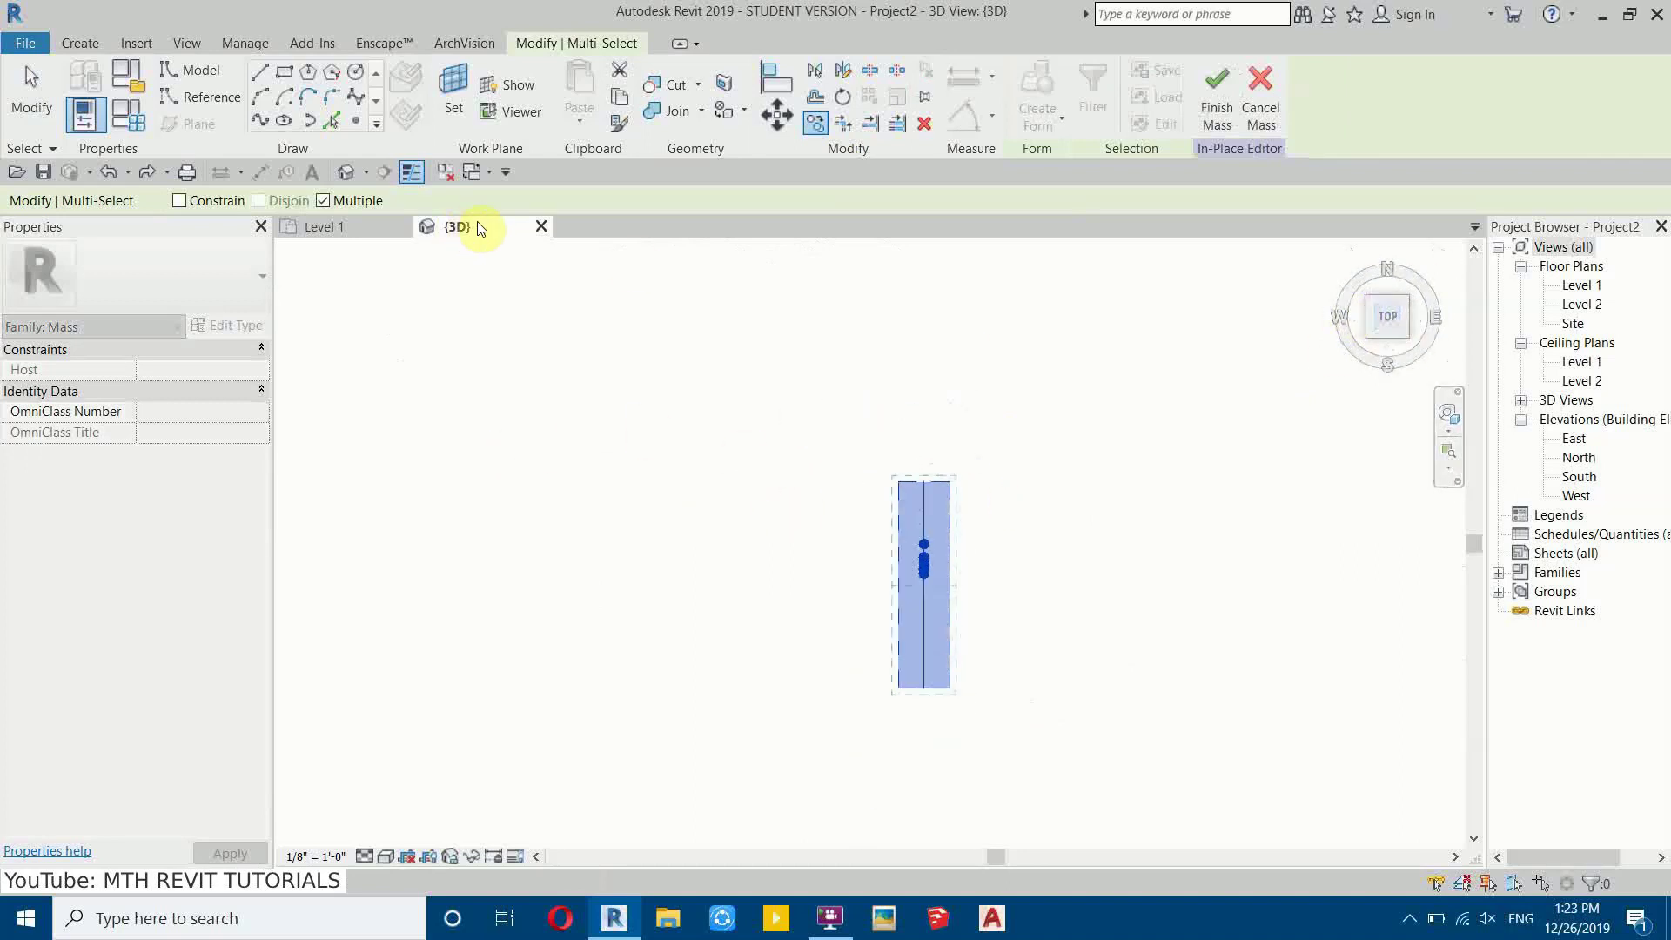
{"action": "middle_click_drag", "start_coordinate": [910, 428], "coordinate": [914, 498], "text": "shift"}
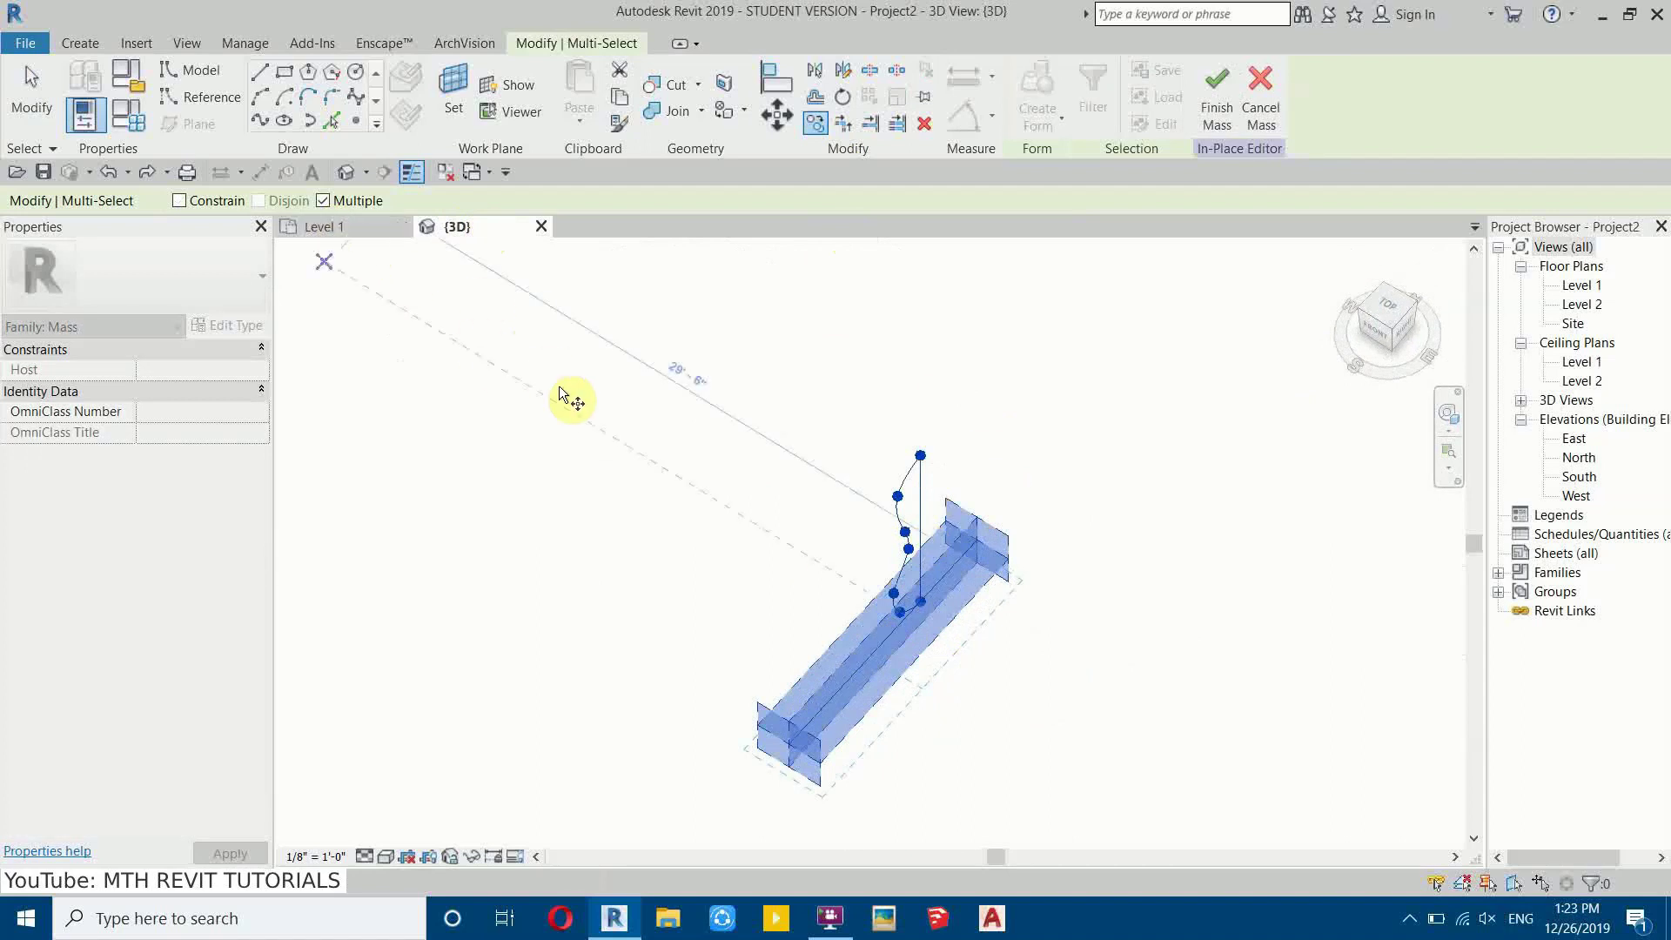
{"action": "scroll", "coordinate": [911, 533], "scroll_direction": "up", "scroll_amount": 2}
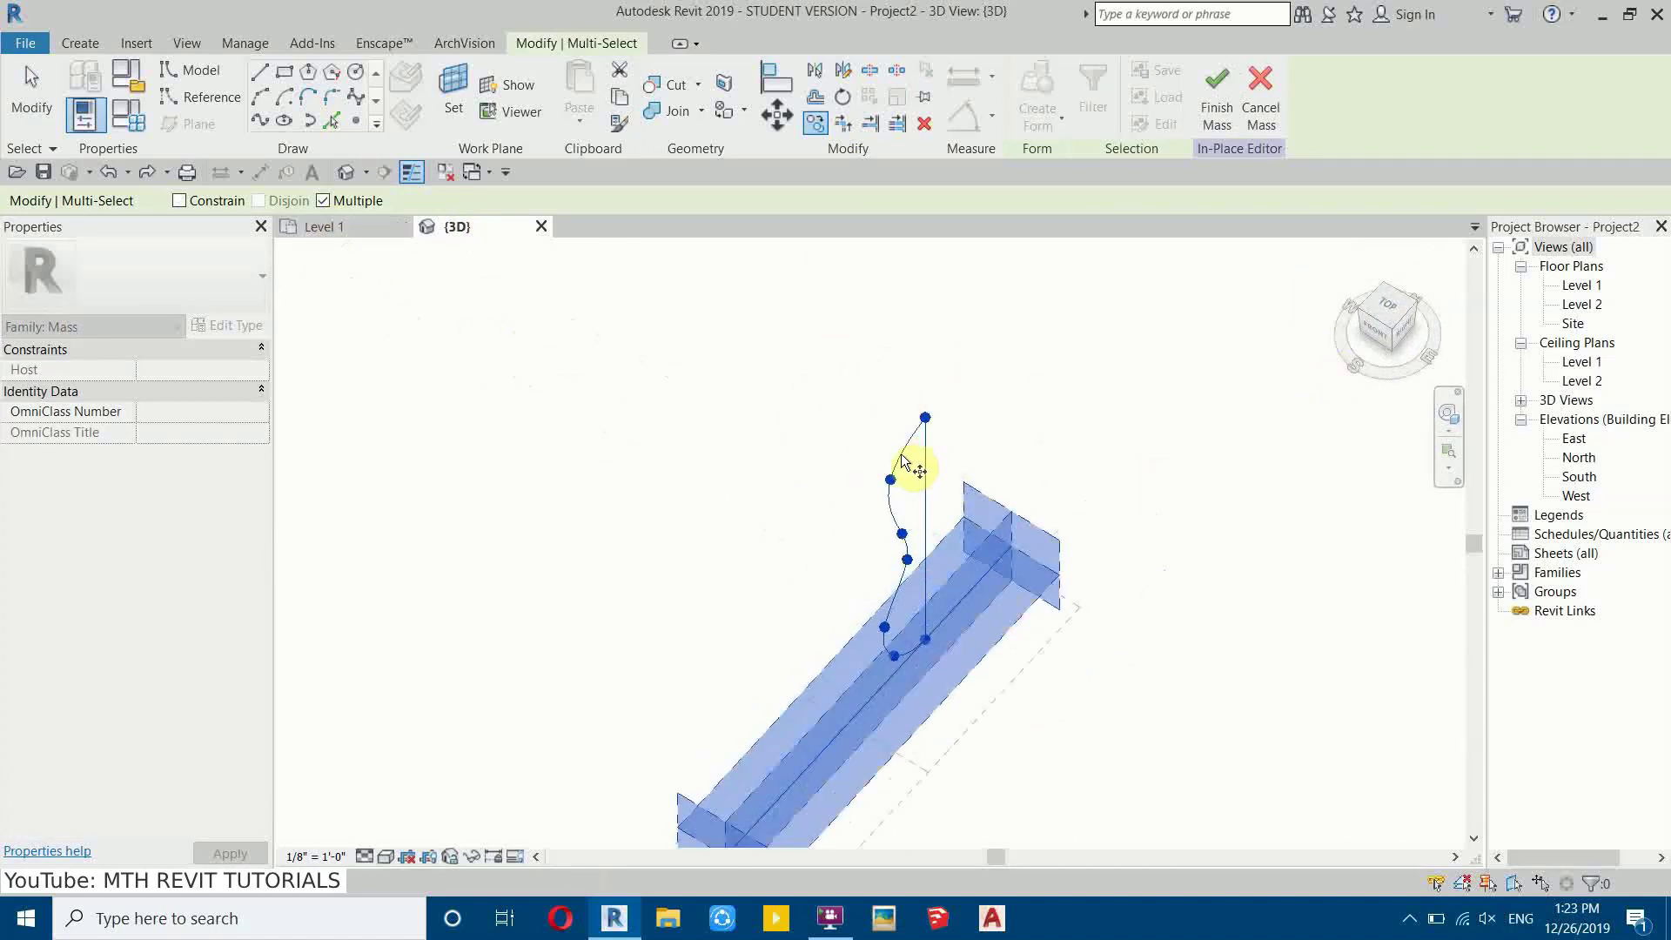
{"action": "scroll", "coordinate": [1090, 505], "scroll_direction": "down", "scroll_amount": 2}
{"action": "left_click", "coordinate": [1356, 310]}
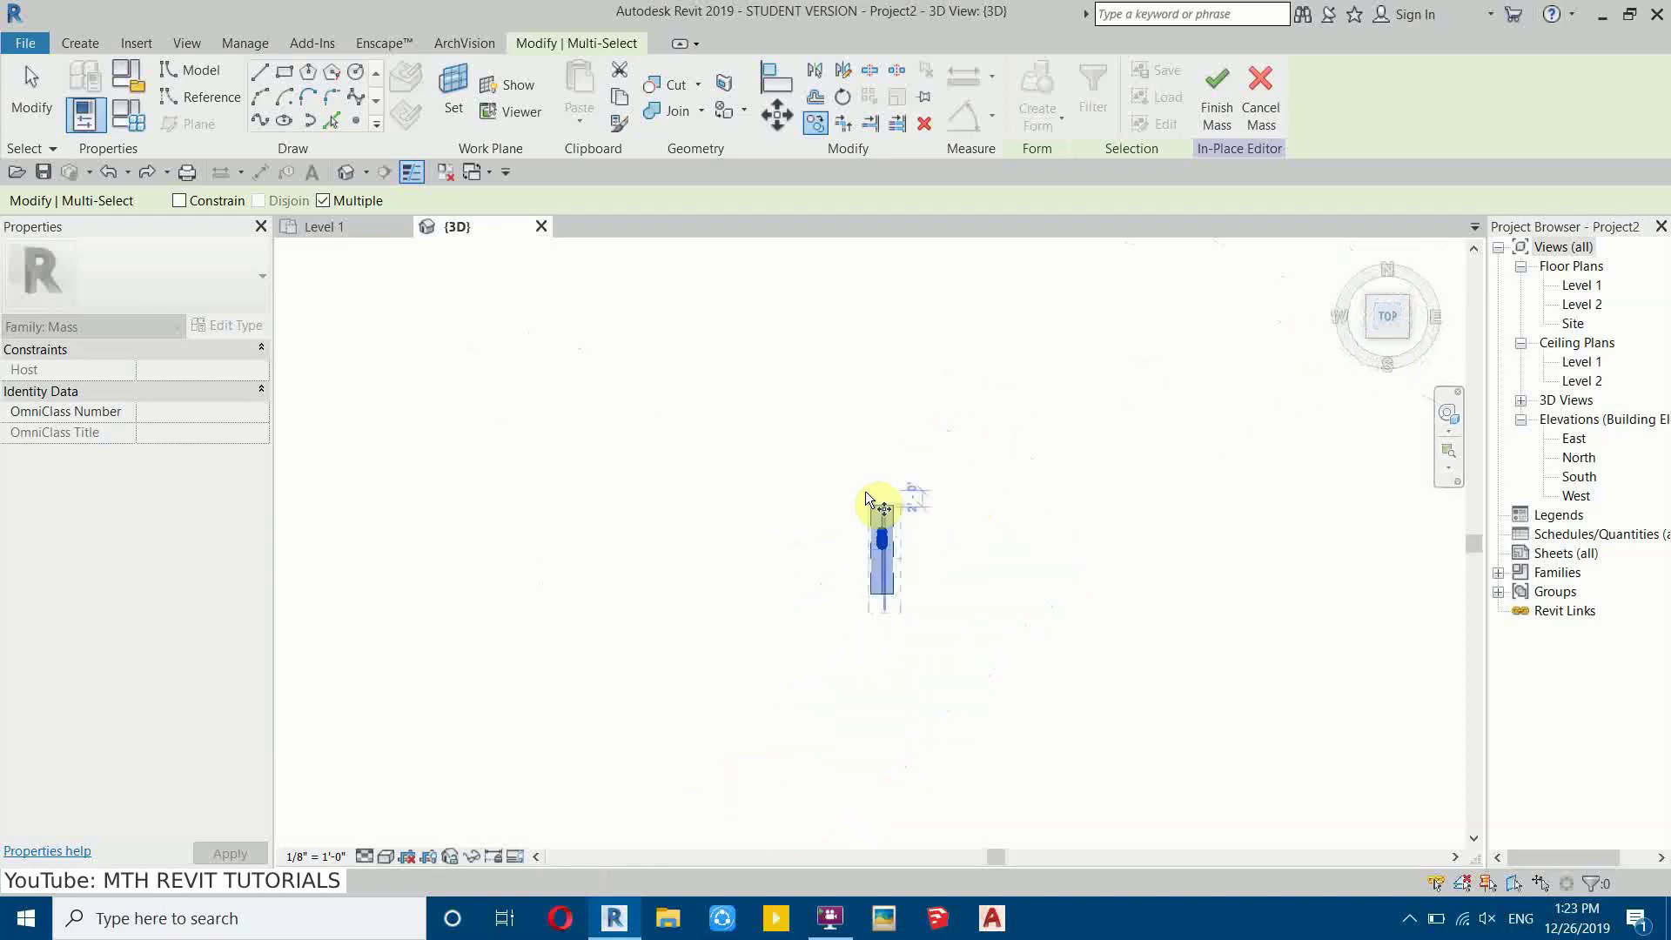
{"action": "scroll", "coordinate": [883, 522], "scroll_direction": "up", "scroll_amount": 5}
{"action": "left_click_drag", "start_coordinate": [883, 524], "coordinate": [731, 523]}
{"action": "type", "text": "5\""}
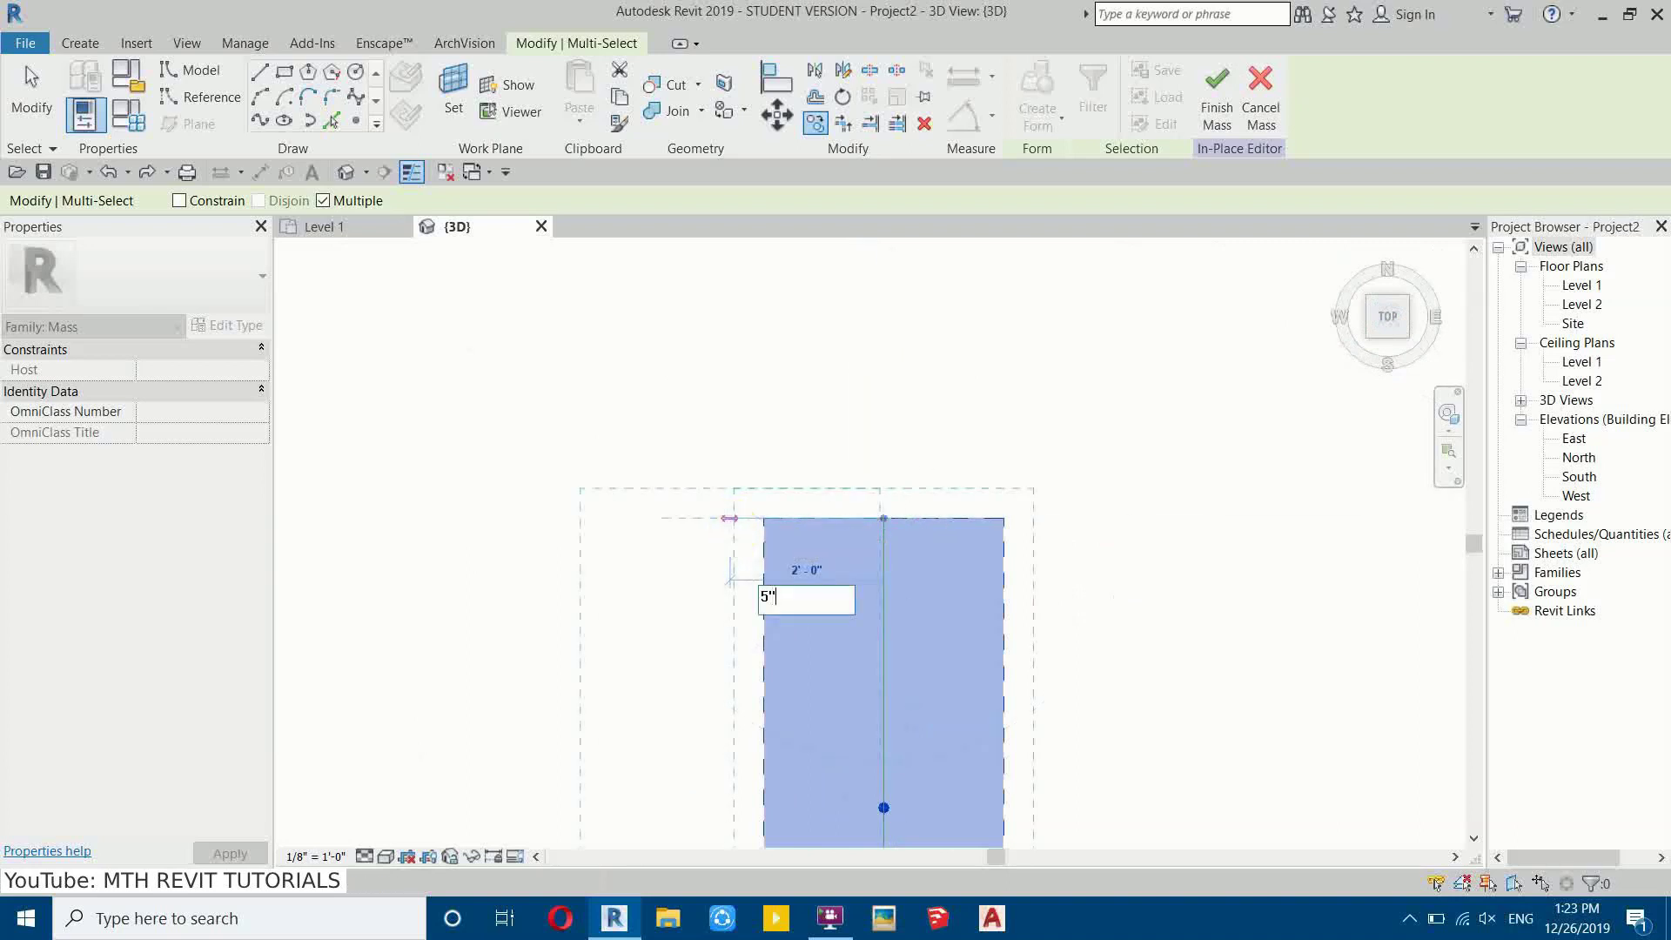
{"action": "key", "text": "Return"}
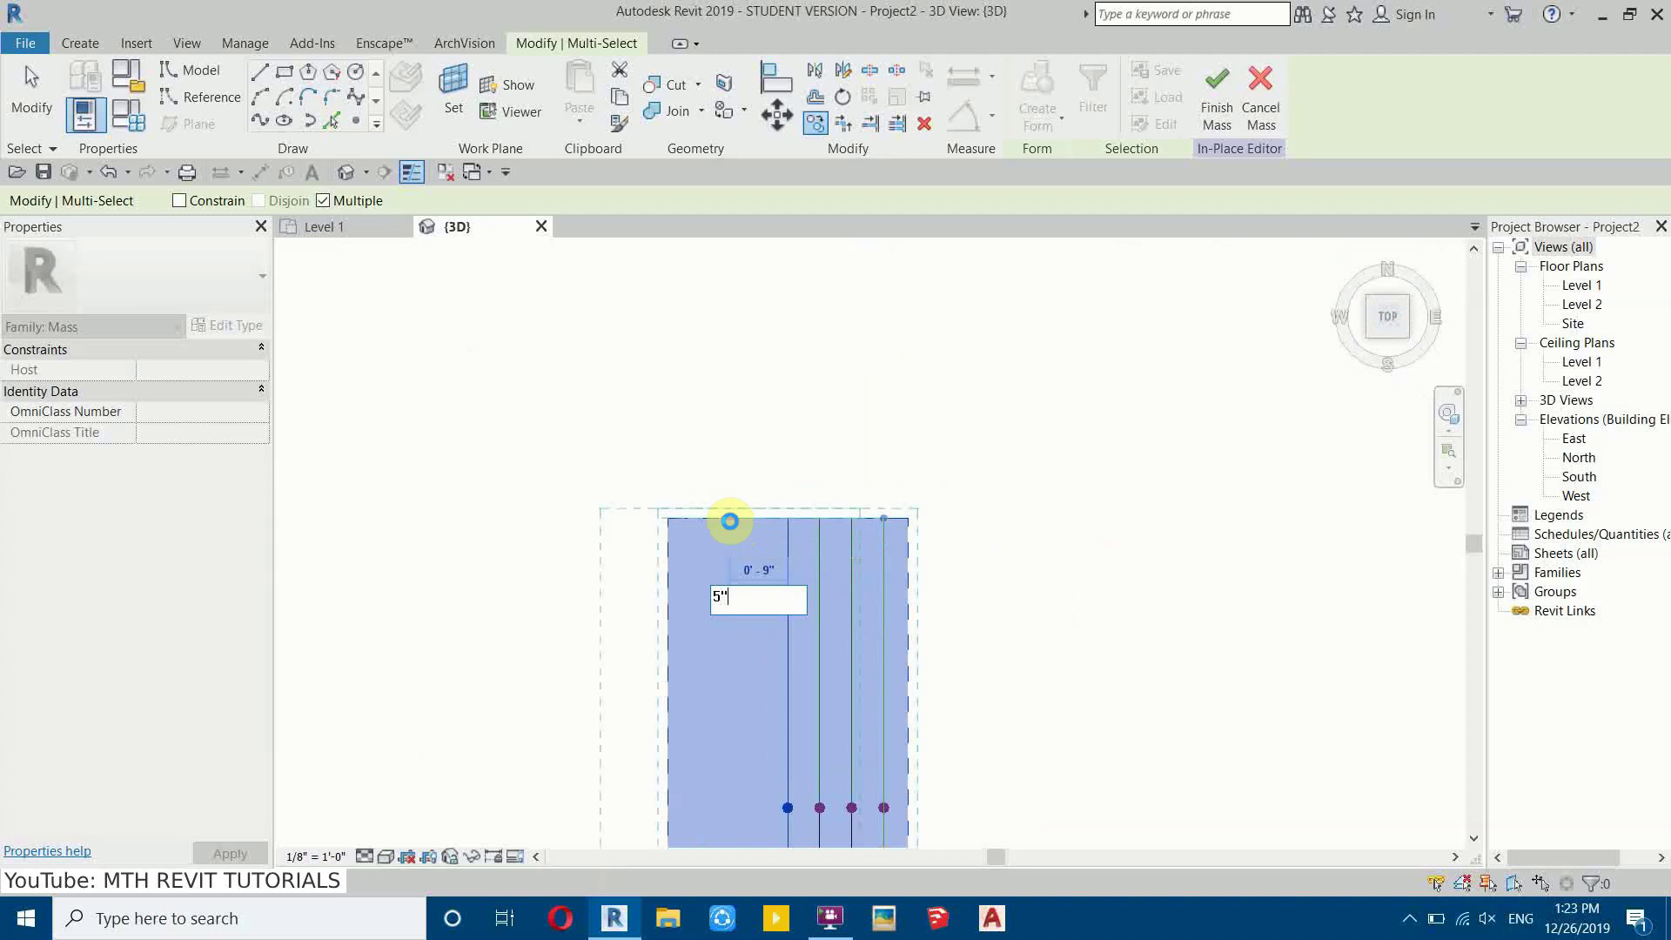
{"action": "key", "text": "Return"}
{"action": "type", "text": "5\""}
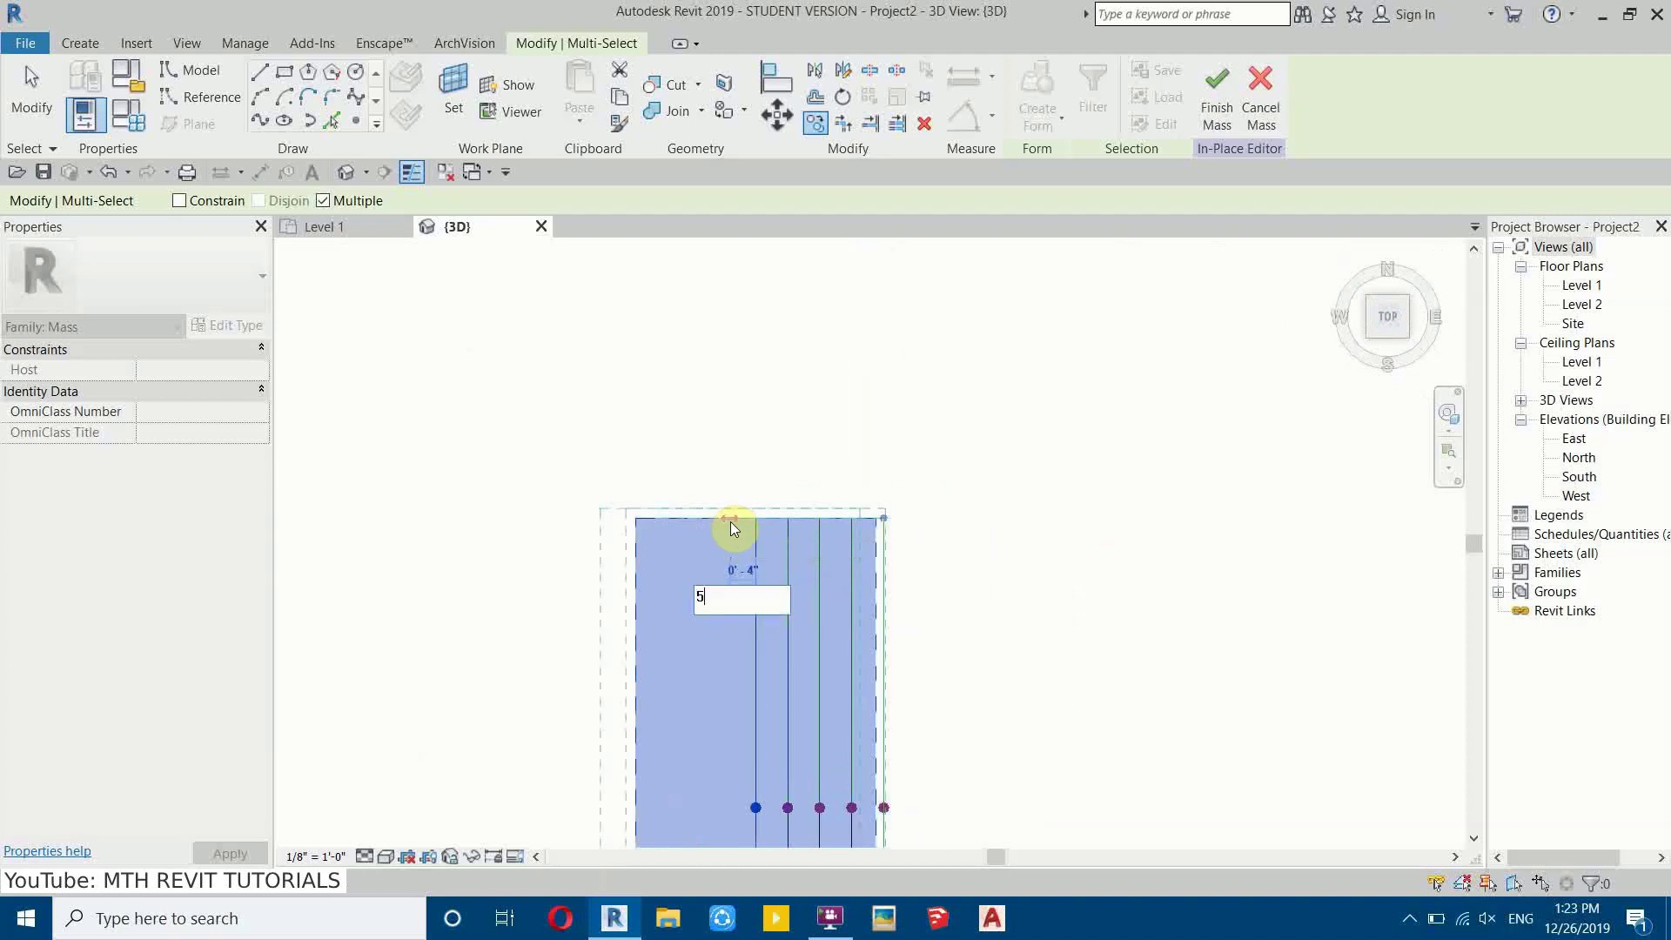
{"action": "key", "text": "Return"}
{"action": "type", "text": "5\""}
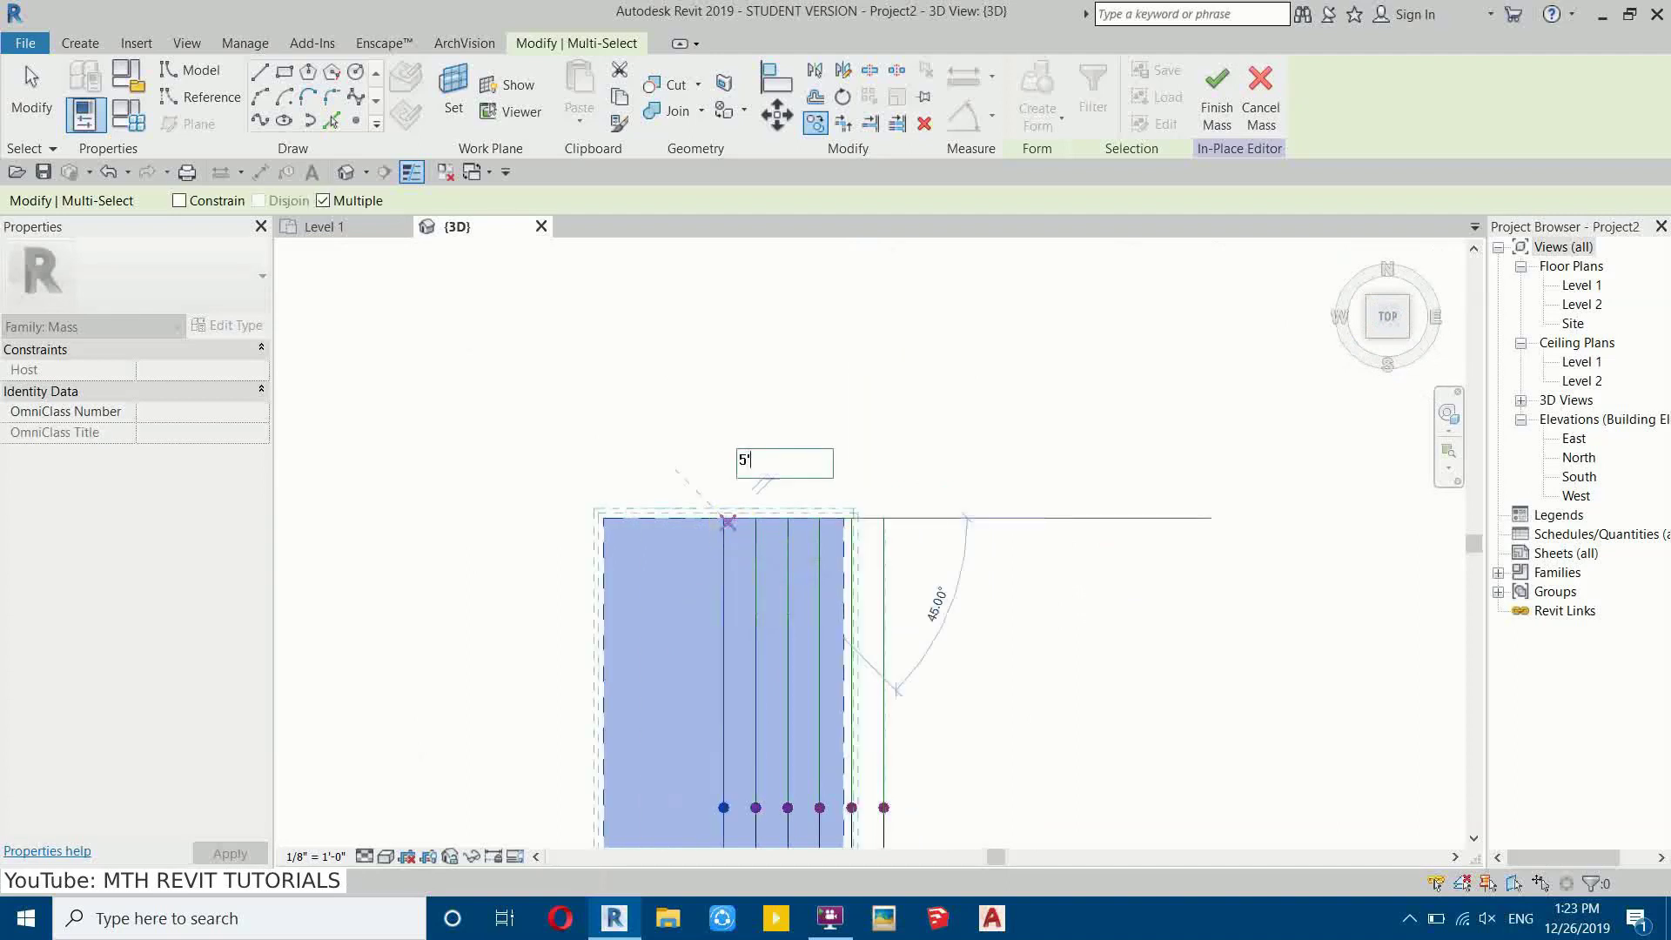
{"action": "key", "text": "Return"}
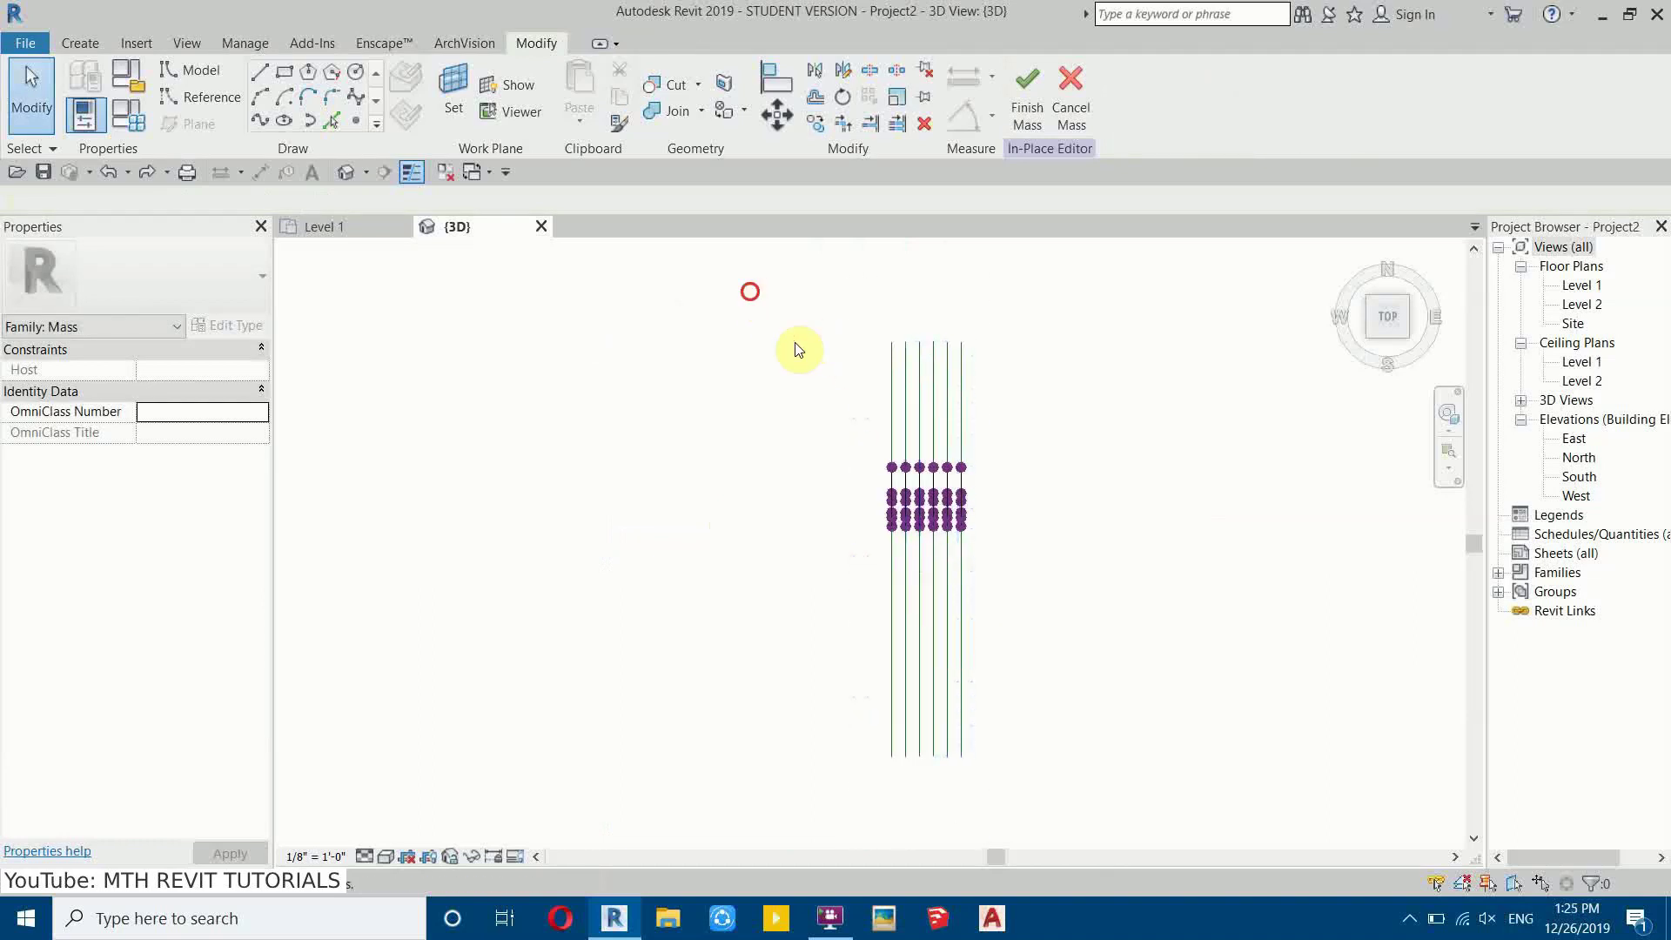
Step: Copy the five westernmost profiles as a group repeatedly toward the west, continuing the same spacing
{"action": "left_click_drag", "start_coordinate": [798, 349], "coordinate": [953, 795]}
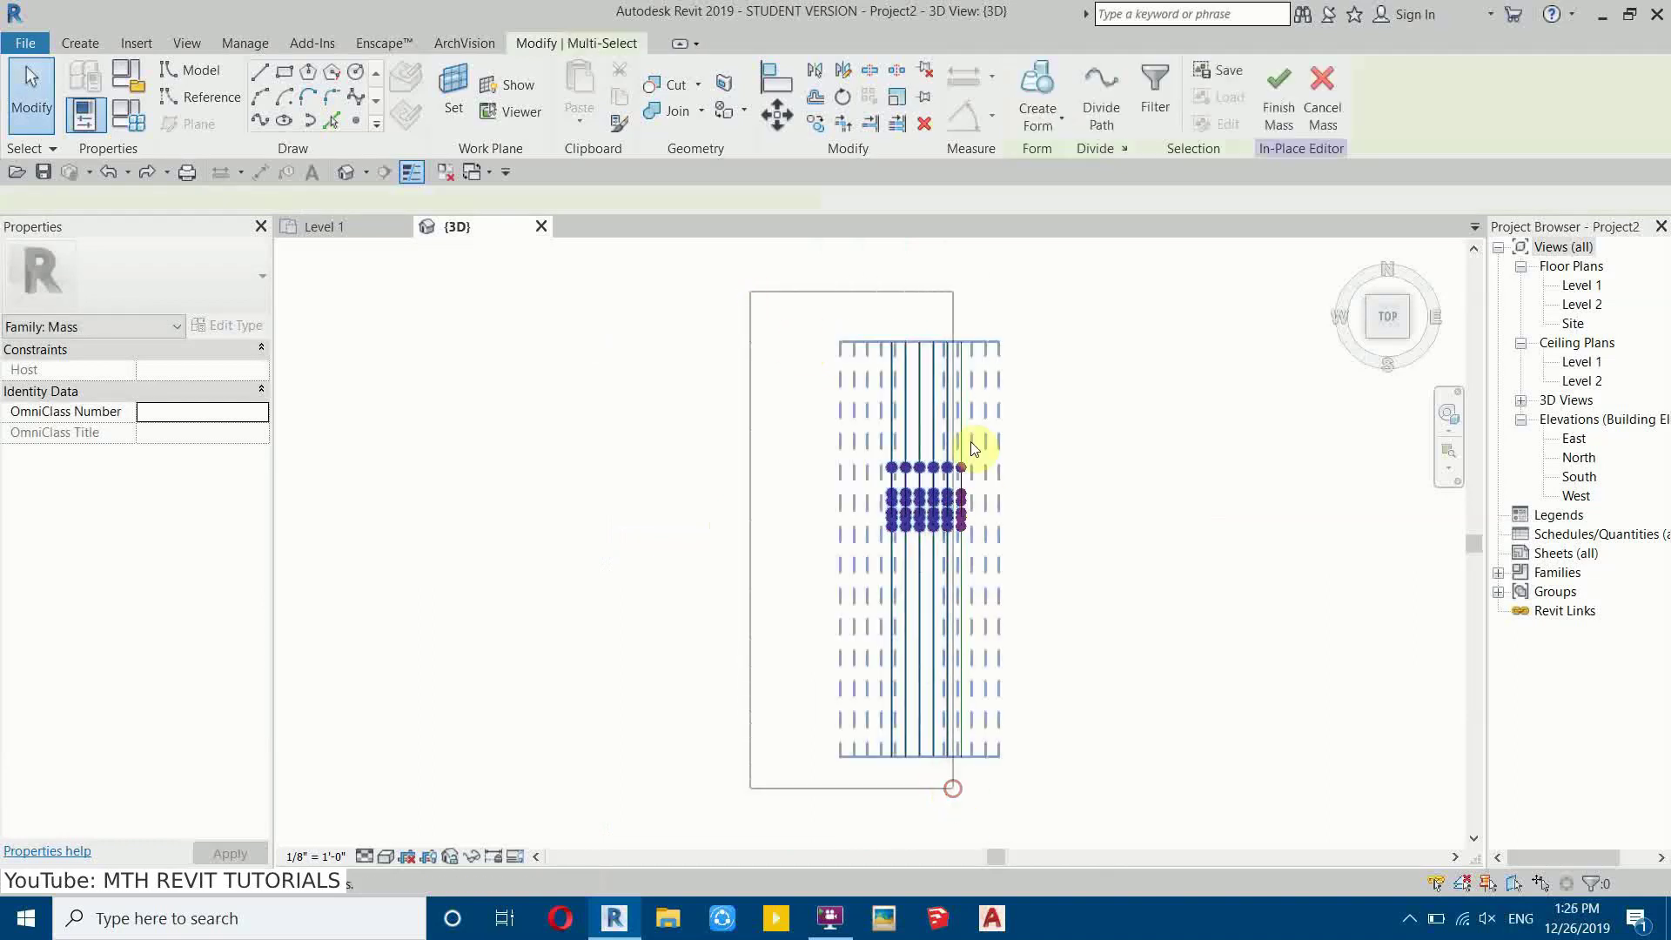
{"action": "scroll", "coordinate": [970, 355], "scroll_direction": "up", "scroll_amount": 3}
{"action": "scroll", "coordinate": [992, 322], "scroll_direction": "up", "scroll_amount": 2}
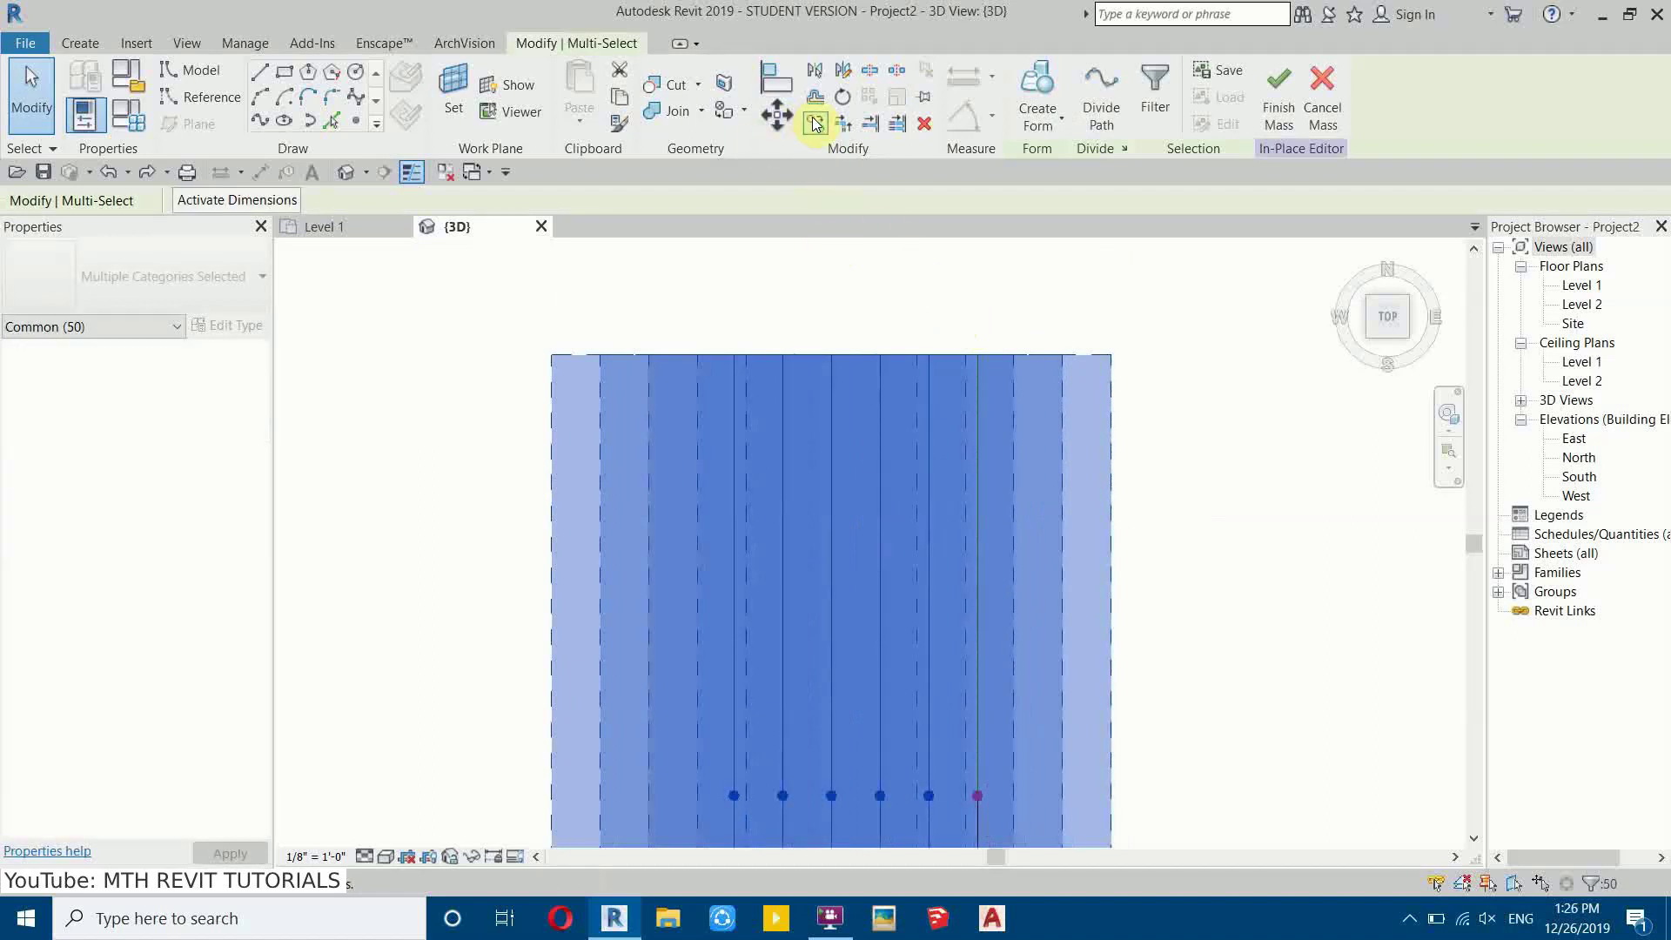
{"action": "left_click", "coordinate": [815, 125]}
{"action": "left_click", "coordinate": [977, 352]}
{"action": "left_click", "coordinate": [734, 356]}
{"action": "middle_click_drag", "start_coordinate": [615, 374], "coordinate": [1168, 381]}
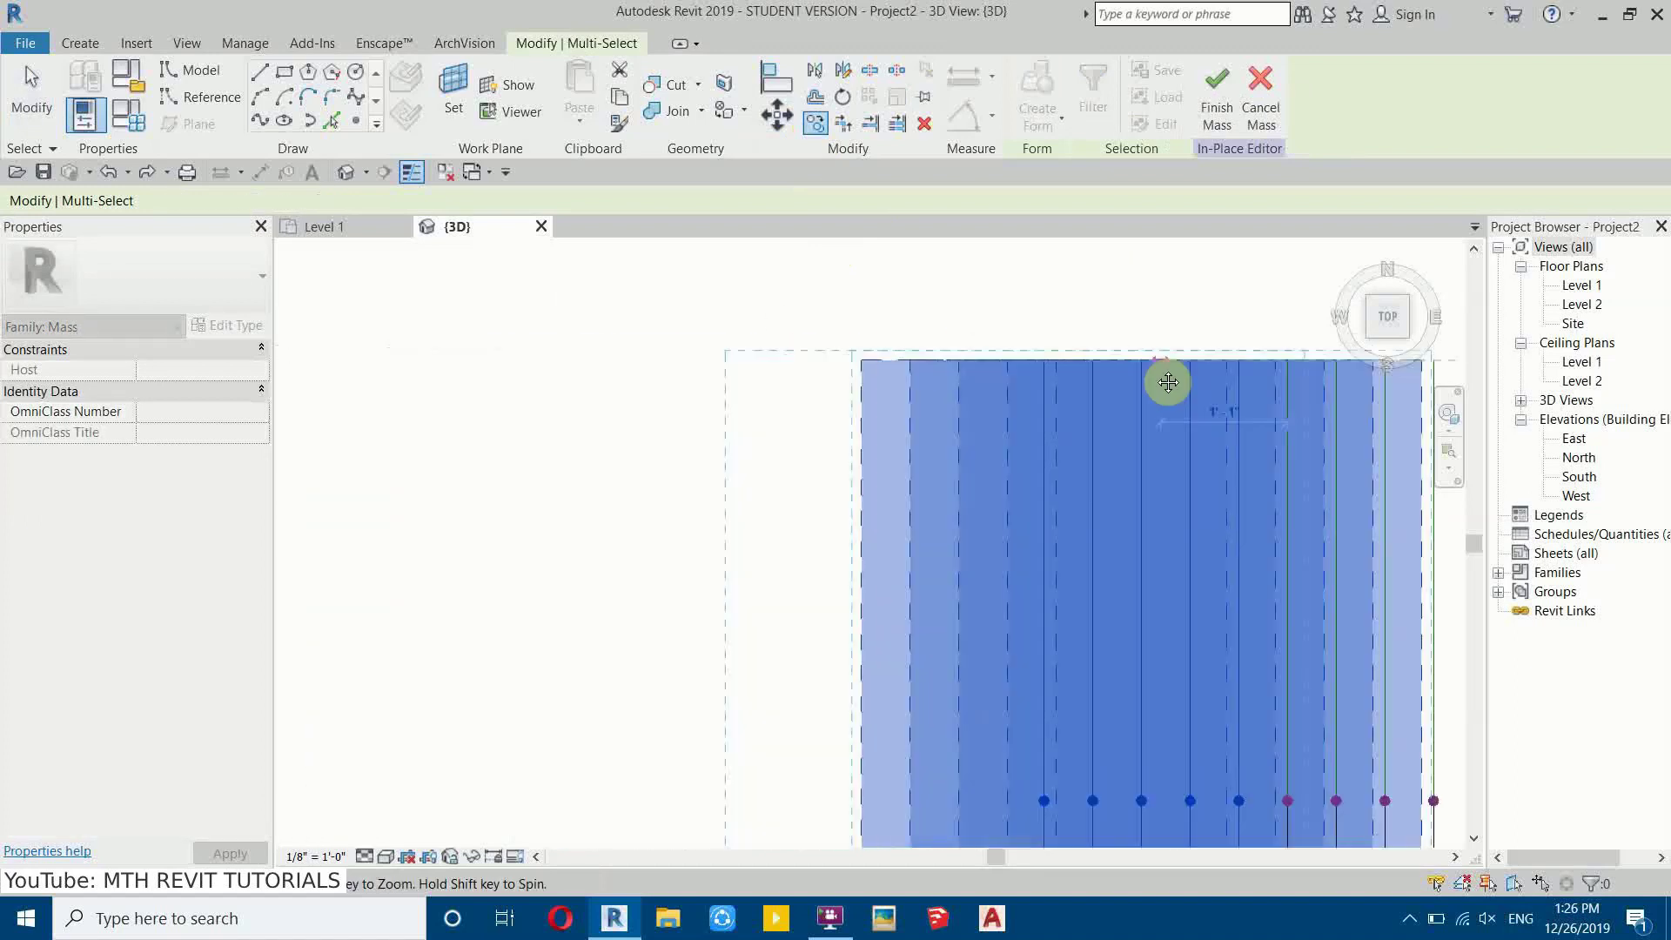
{"action": "left_click", "coordinate": [1040, 358]}
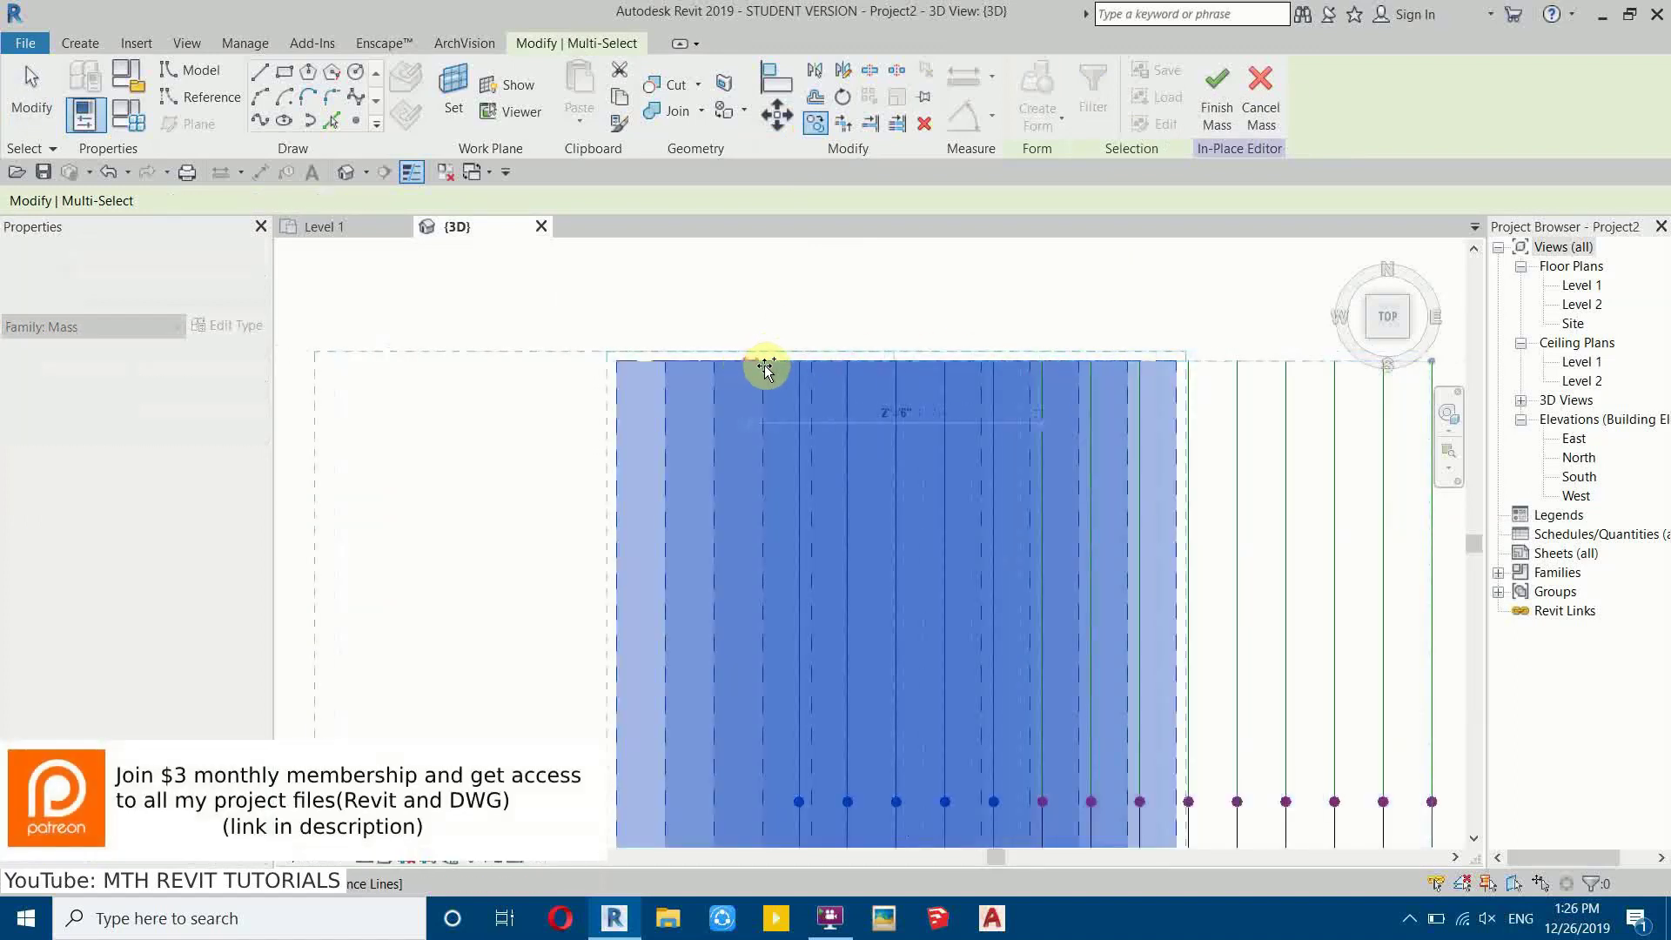
{"action": "scroll", "coordinate": [747, 353], "scroll_direction": "down", "scroll_amount": 4}
{"action": "scroll", "coordinate": [746, 353], "scroll_direction": "down", "scroll_amount": 3}
{"action": "key", "text": "Escape"}
Step: Choose Spline Through Points in the front view and set the work plane to the second profile's lowest reference point
{"action": "mouse_move", "coordinate": [633, 403]}
{"action": "middle_mouse_down", "text": "shift"}
{"action": "mouse_move", "coordinate": [780, 511]}
{"action": "mouse_move", "coordinate": [932, 373]}
{"action": "mouse_move", "coordinate": [940, 635]}
{"action": "mouse_move", "coordinate": [701, 598]}
{"action": "middle_mouse_up", "text": "shift"}
{"action": "middle_click_drag", "start_coordinate": [902, 504], "coordinate": [902, 505], "text": "shift"}
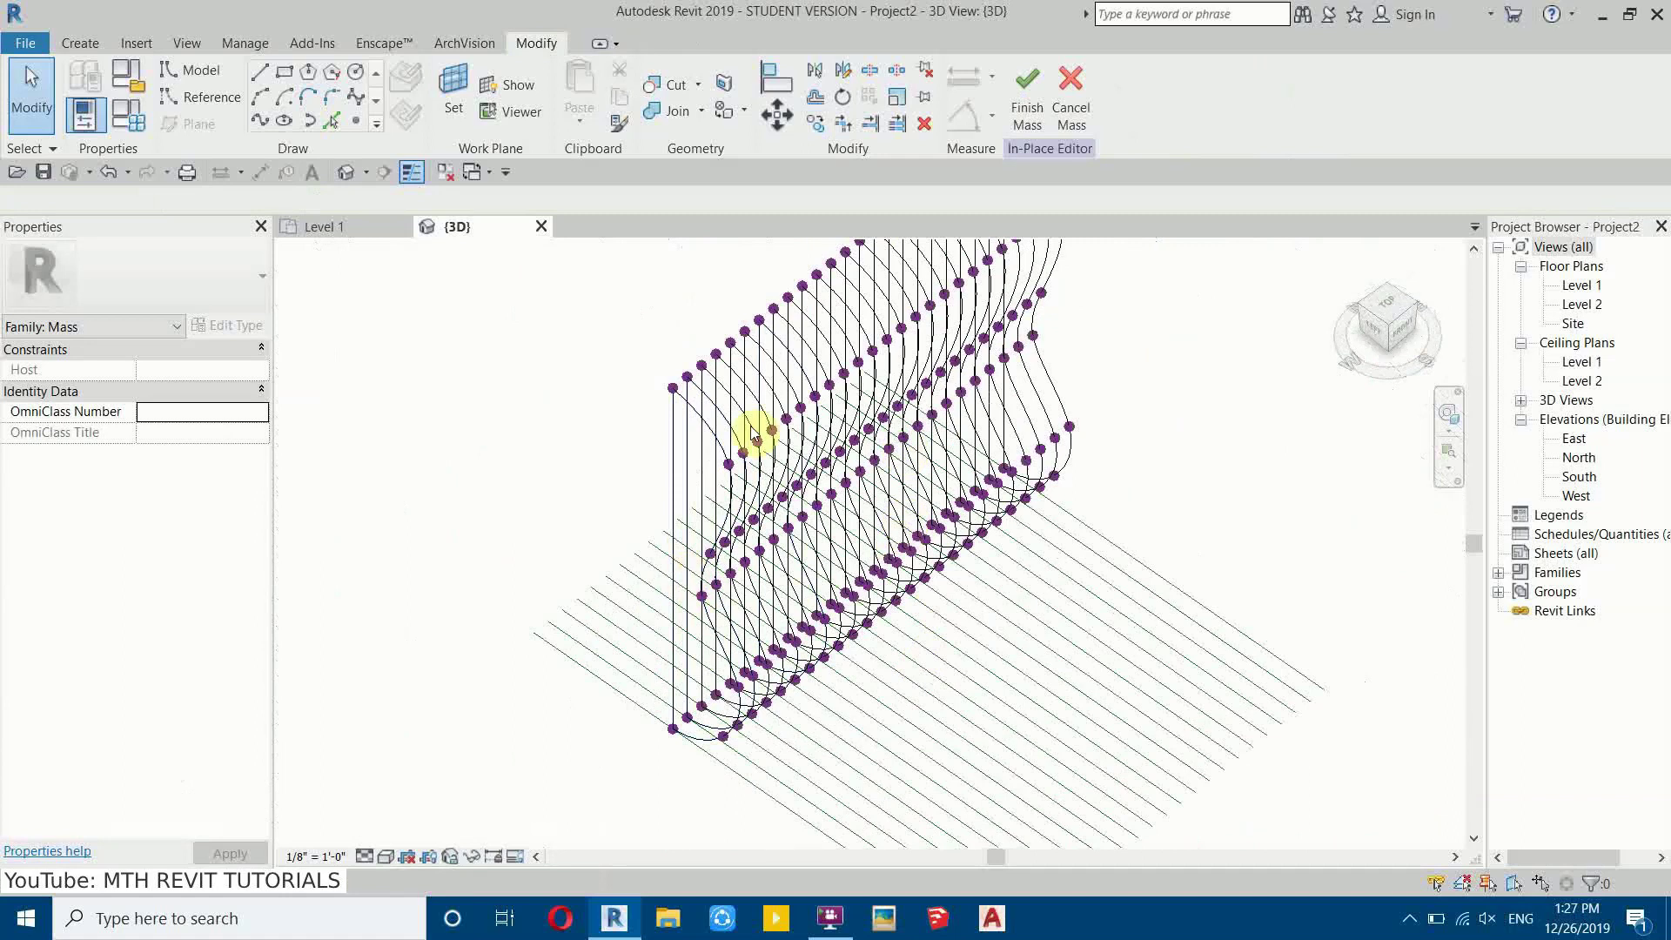
{"action": "mouse_move", "coordinate": [806, 589]}
{"action": "middle_mouse_down", "text": "shift"}
{"action": "mouse_move", "coordinate": [757, 616]}
{"action": "mouse_move", "coordinate": [757, 634]}
{"action": "mouse_move", "coordinate": [795, 571]}
{"action": "mouse_move", "coordinate": [811, 574]}
{"action": "mouse_move", "coordinate": [836, 616]}
{"action": "mouse_move", "coordinate": [791, 571]}
{"action": "mouse_move", "coordinate": [1000, 748]}
{"action": "mouse_move", "coordinate": [943, 683]}
{"action": "mouse_move", "coordinate": [828, 650]}
{"action": "mouse_move", "coordinate": [850, 545]}
{"action": "mouse_move", "coordinate": [813, 608]}
{"action": "mouse_move", "coordinate": [896, 634]}
{"action": "mouse_move", "coordinate": [1328, 362]}
{"action": "middle_mouse_up", "text": "shift"}
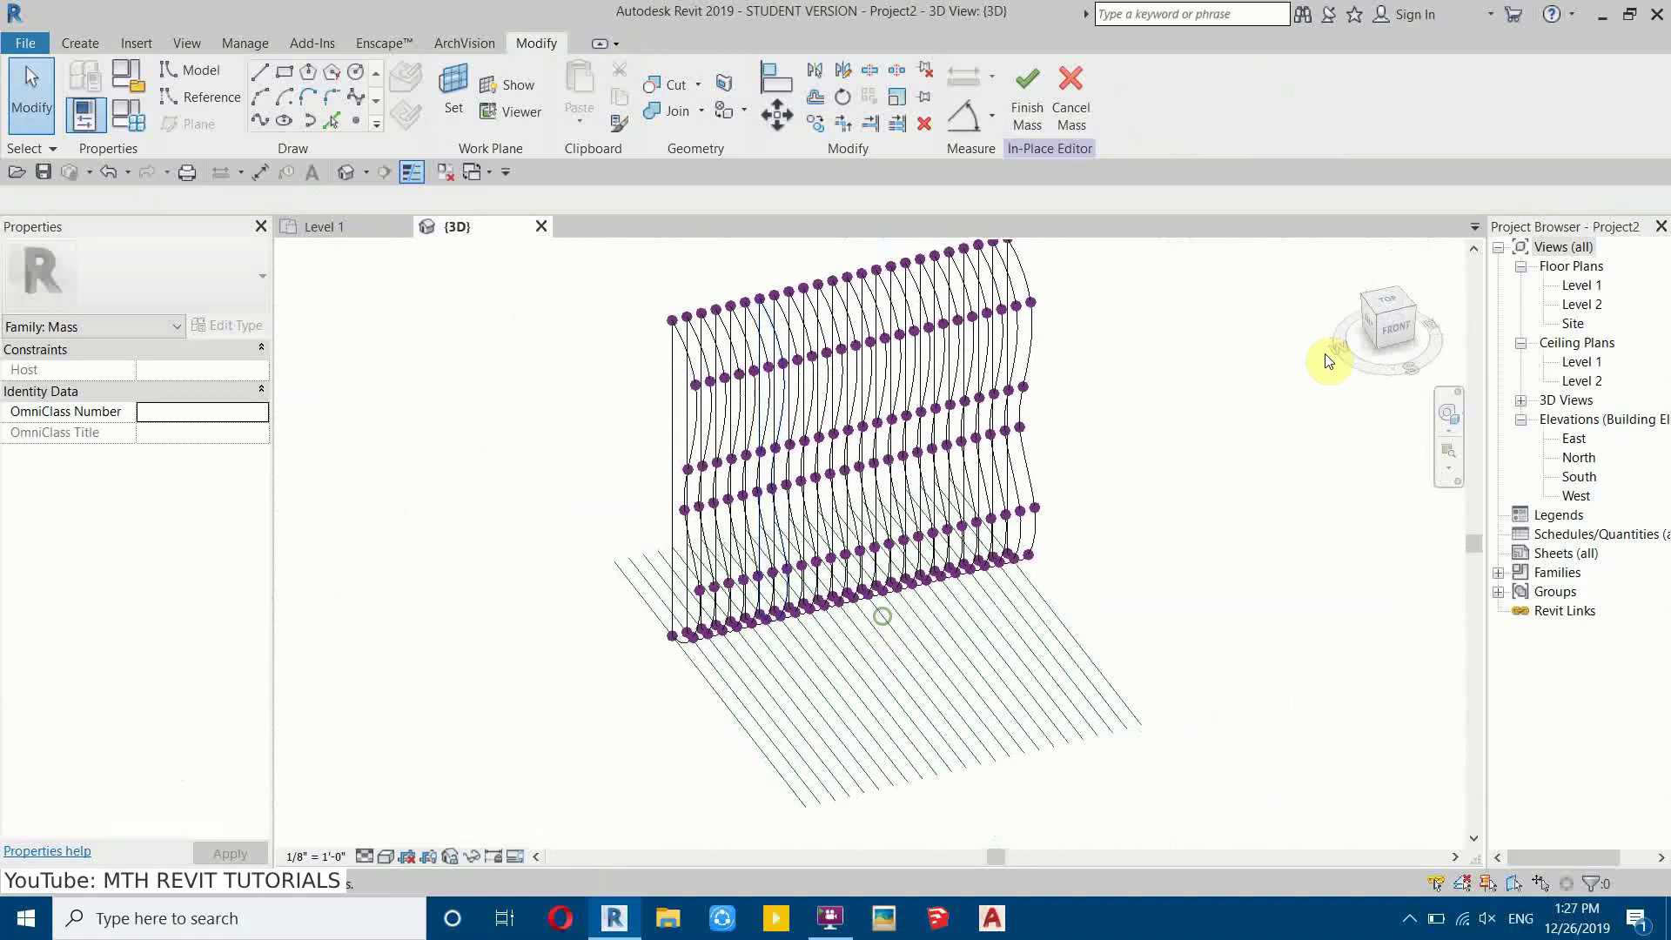
{"action": "left_click", "coordinate": [1393, 334]}
{"action": "scroll", "coordinate": [907, 482], "scroll_direction": "up", "scroll_amount": 10}
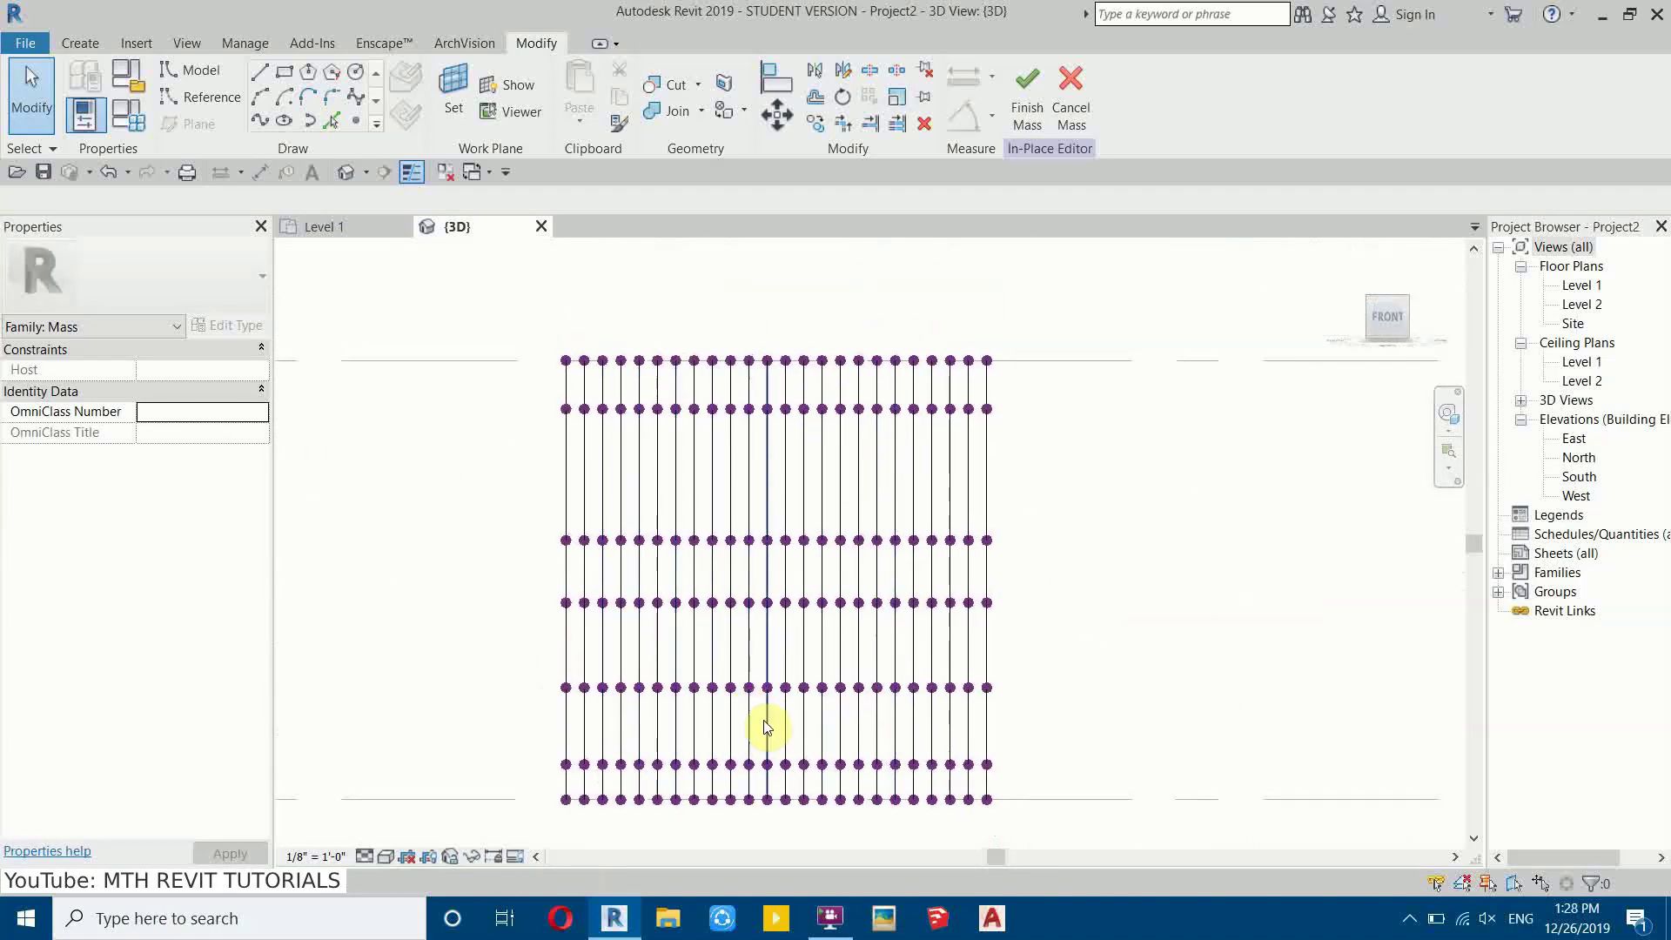
{"action": "middle_click_drag", "start_coordinate": [924, 665], "coordinate": [932, 650]}
{"action": "scroll", "coordinate": [558, 781], "scroll_direction": "up", "scroll_amount": 2}
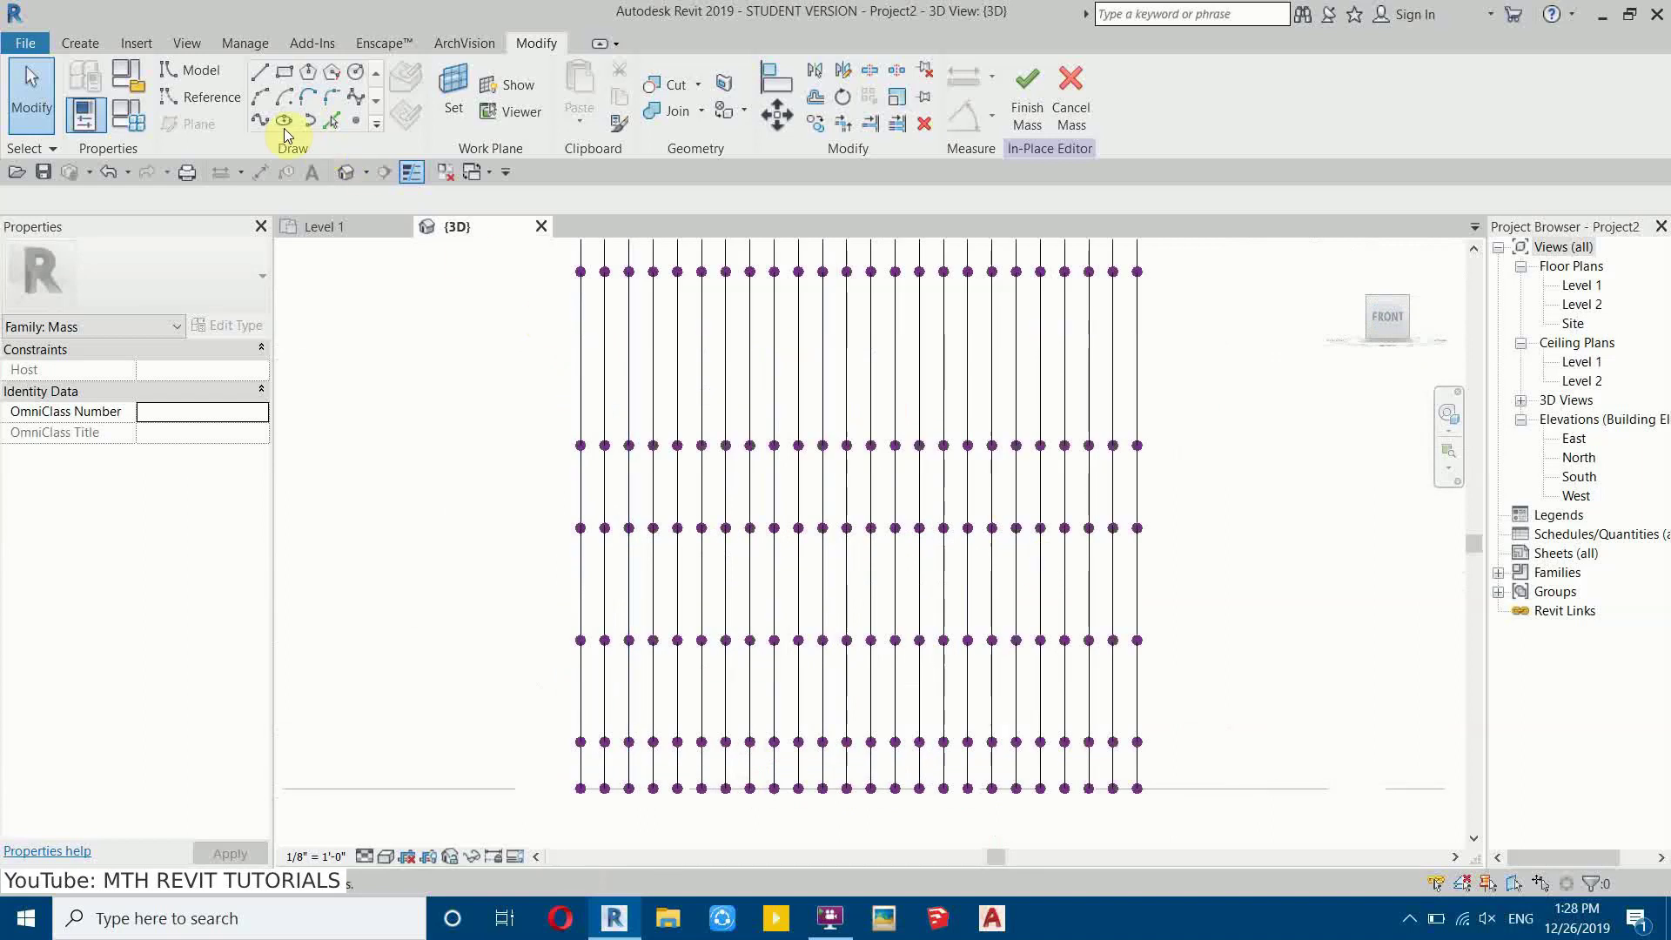
{"action": "left_click", "coordinate": [260, 122]}
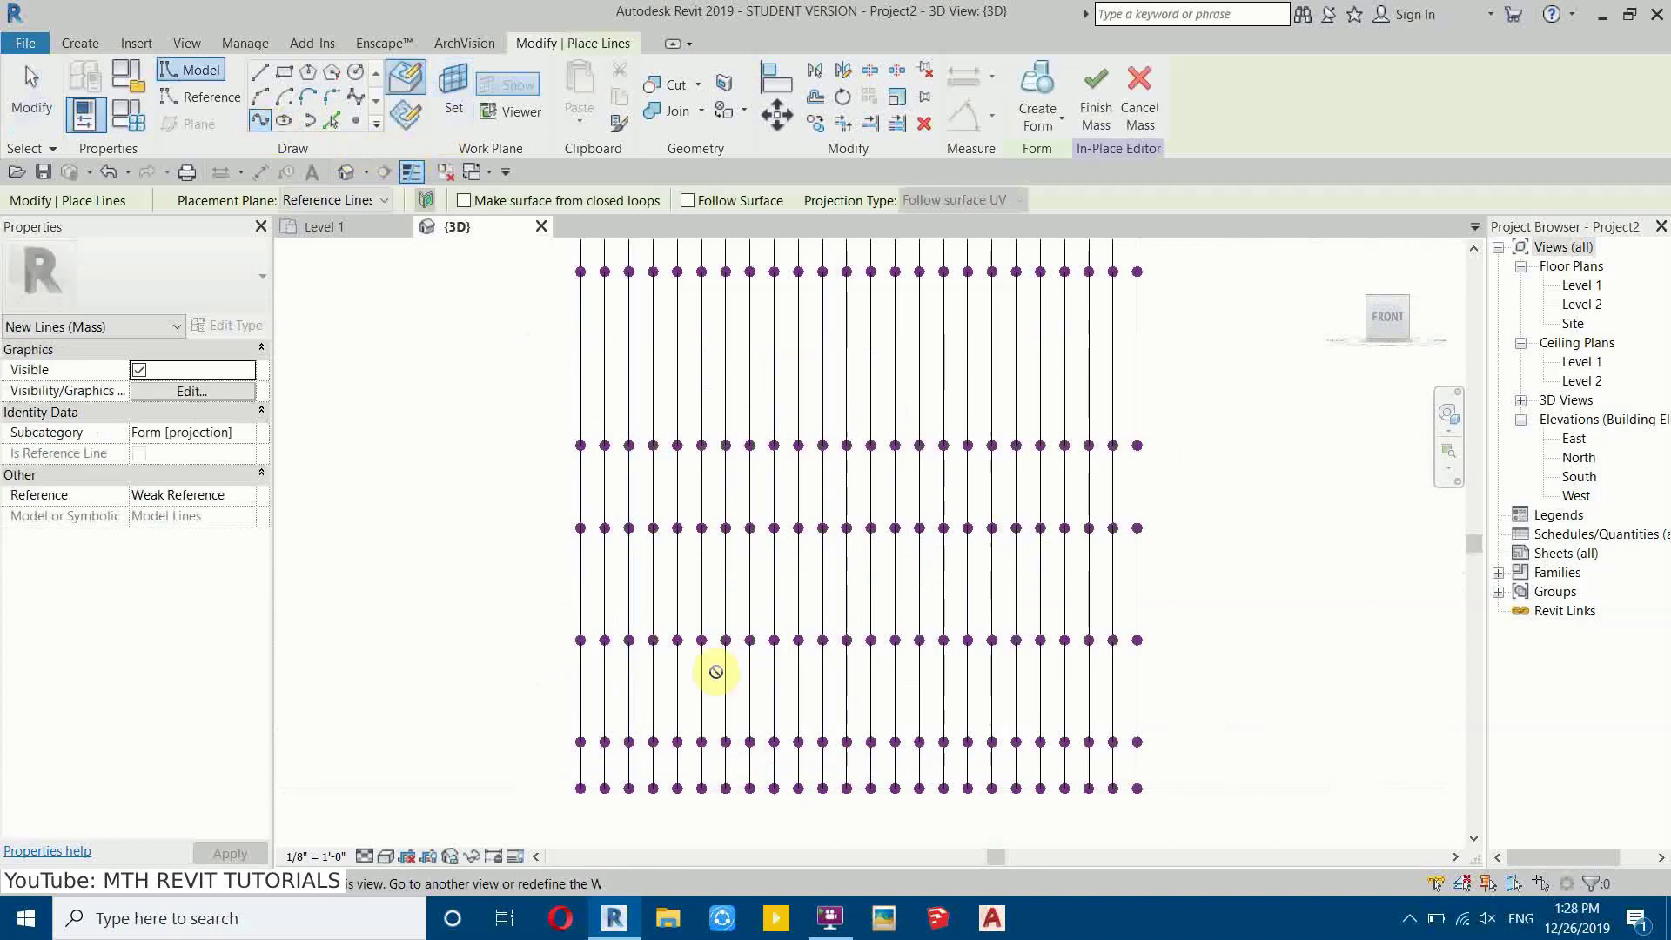
{"action": "left_click", "coordinate": [454, 116]}
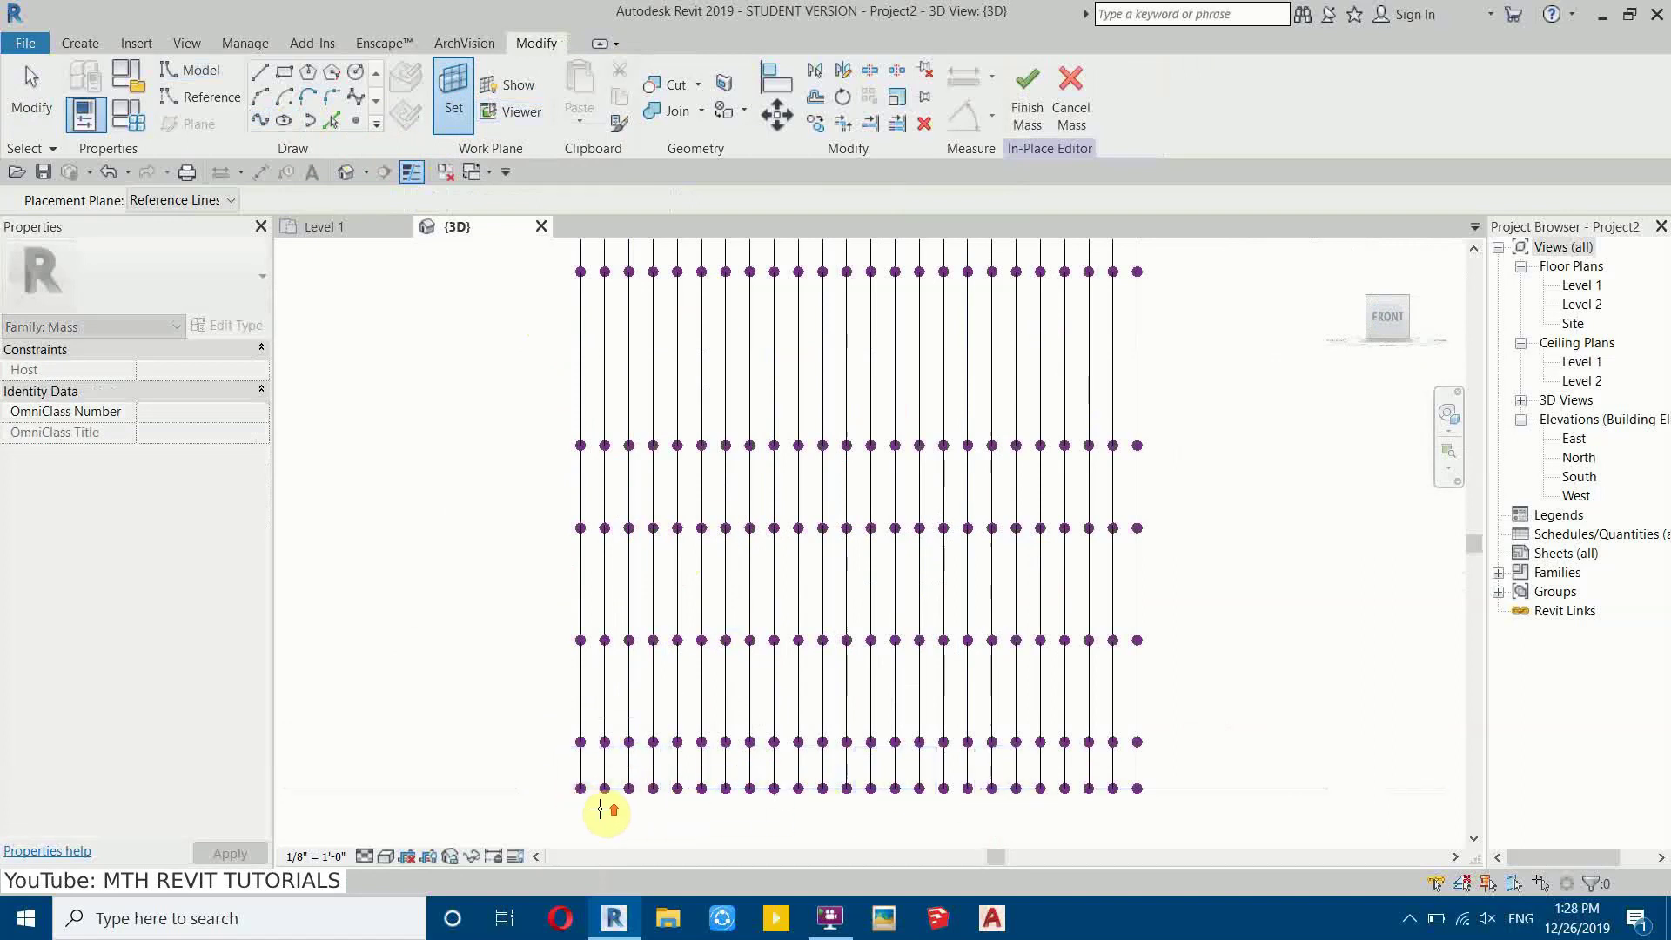
{"action": "scroll", "coordinate": [603, 810], "scroll_direction": "up", "scroll_amount": 3}
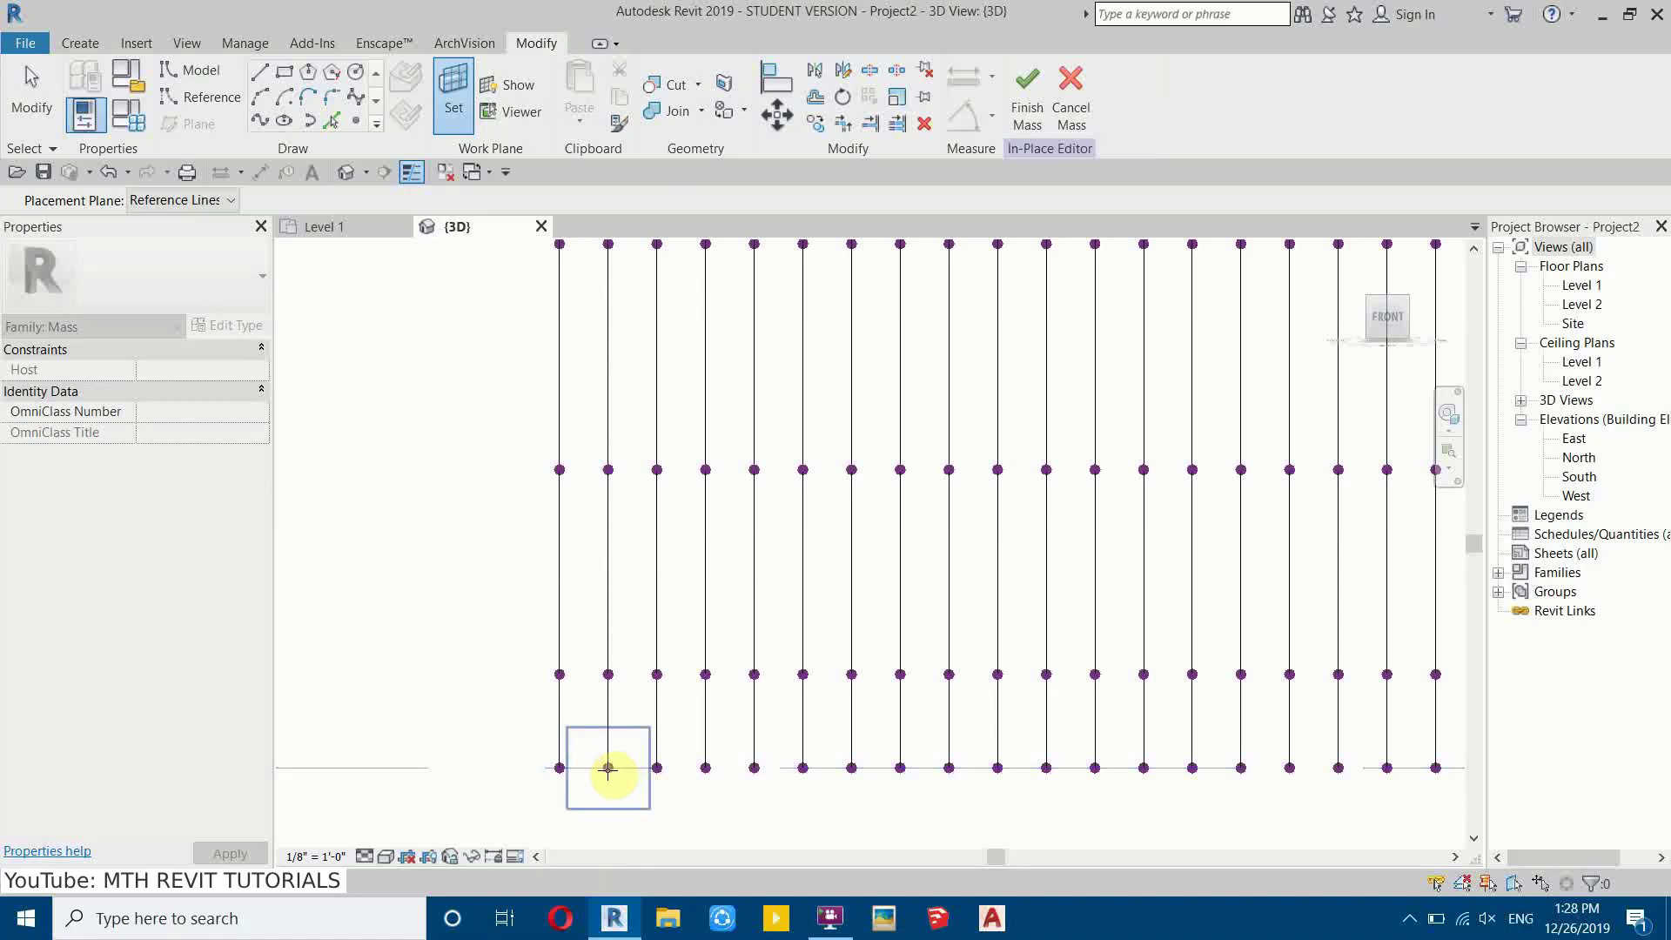
{"action": "left_click", "coordinate": [608, 768]}
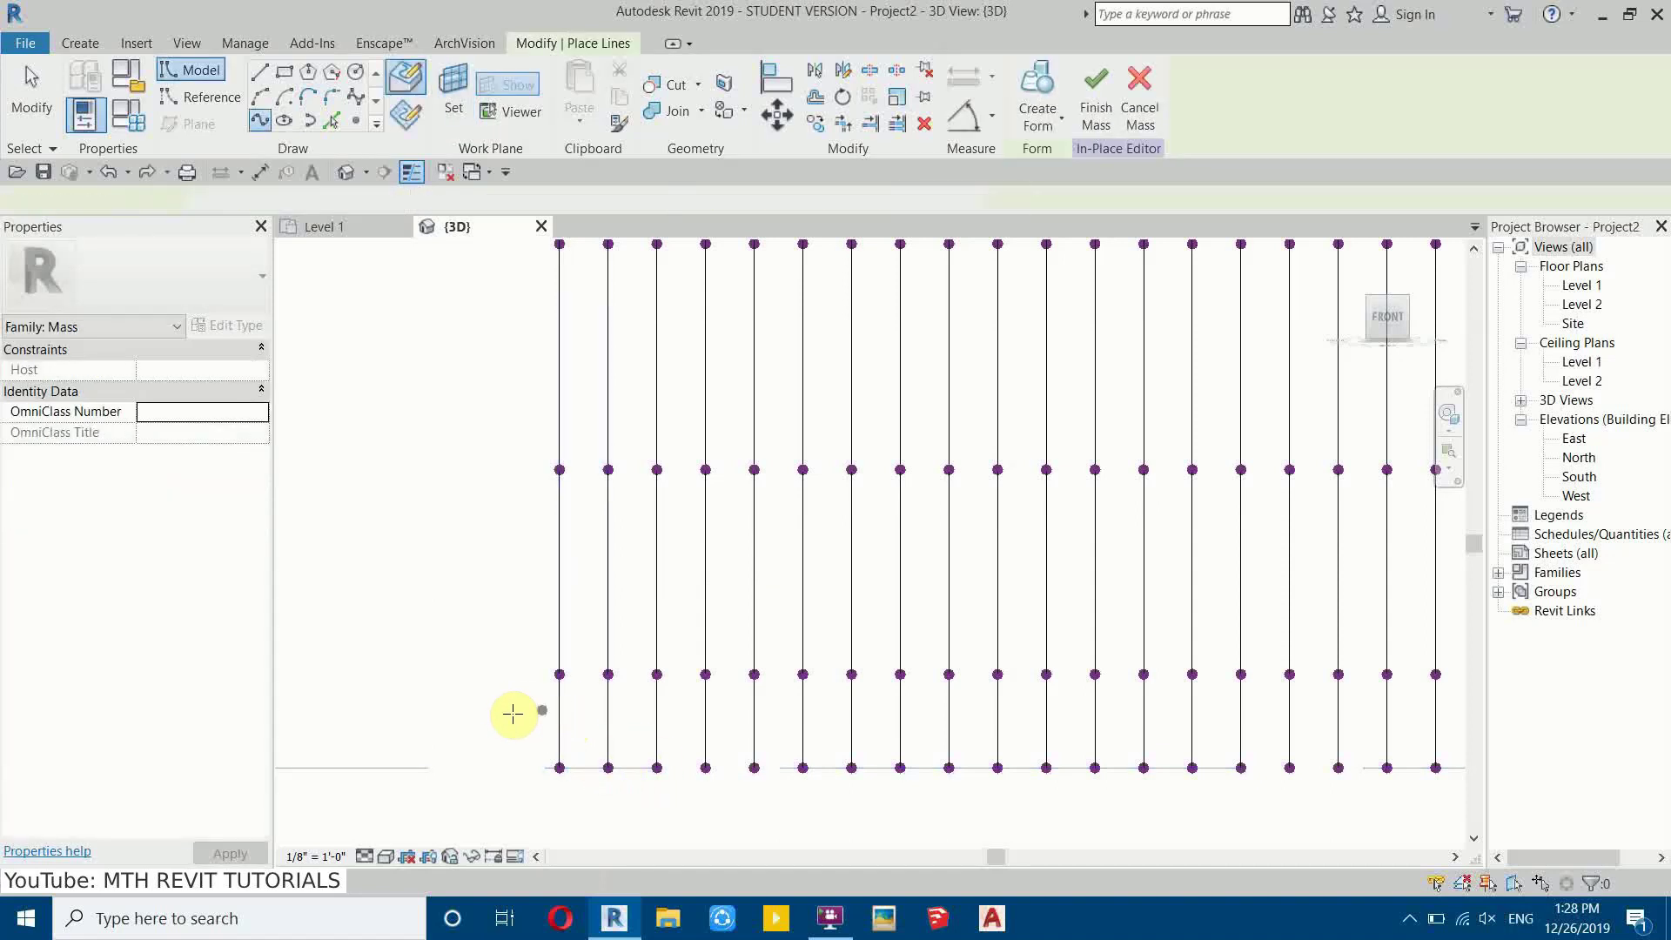
Step: Draw a wavy spline through points across all the profiles, around their second row of points from the base
{"action": "left_click", "coordinate": [503, 715]}
{"action": "left_click", "coordinate": [681, 576]}
{"action": "left_click", "coordinate": [852, 675]}
{"action": "left_click", "coordinate": [883, 699]}
{"action": "middle_click_drag", "start_coordinate": [1061, 697], "coordinate": [615, 758]}
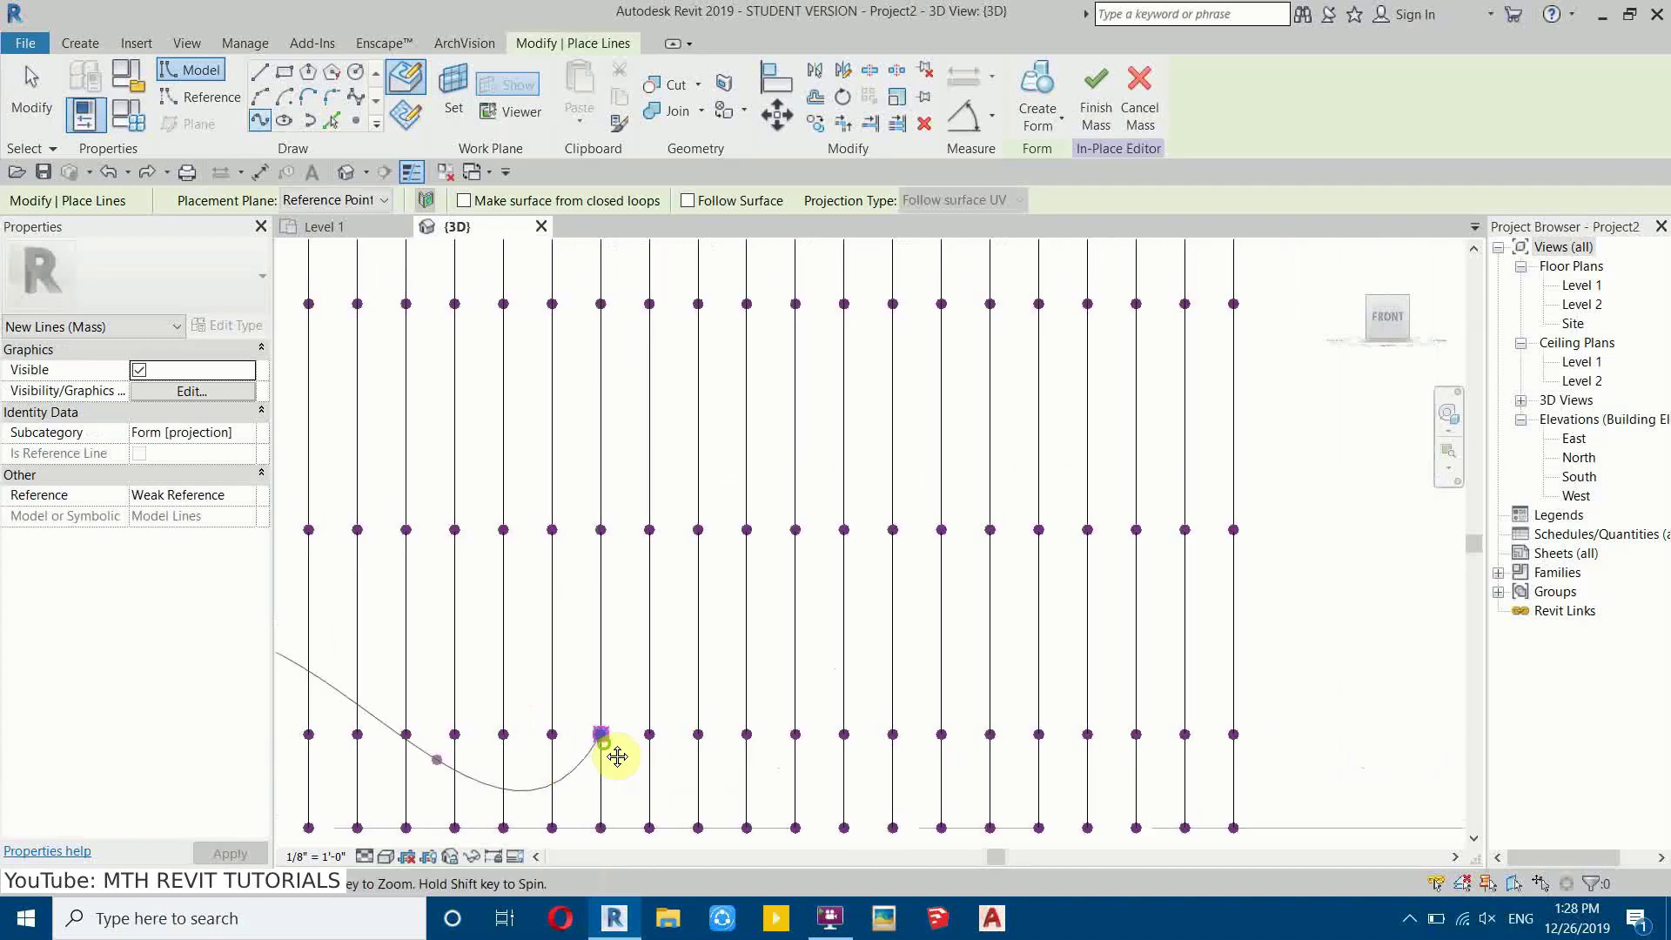
{"action": "left_click", "coordinate": [673, 658]}
{"action": "left_click", "coordinate": [915, 710]}
{"action": "left_click", "coordinate": [1104, 775]}
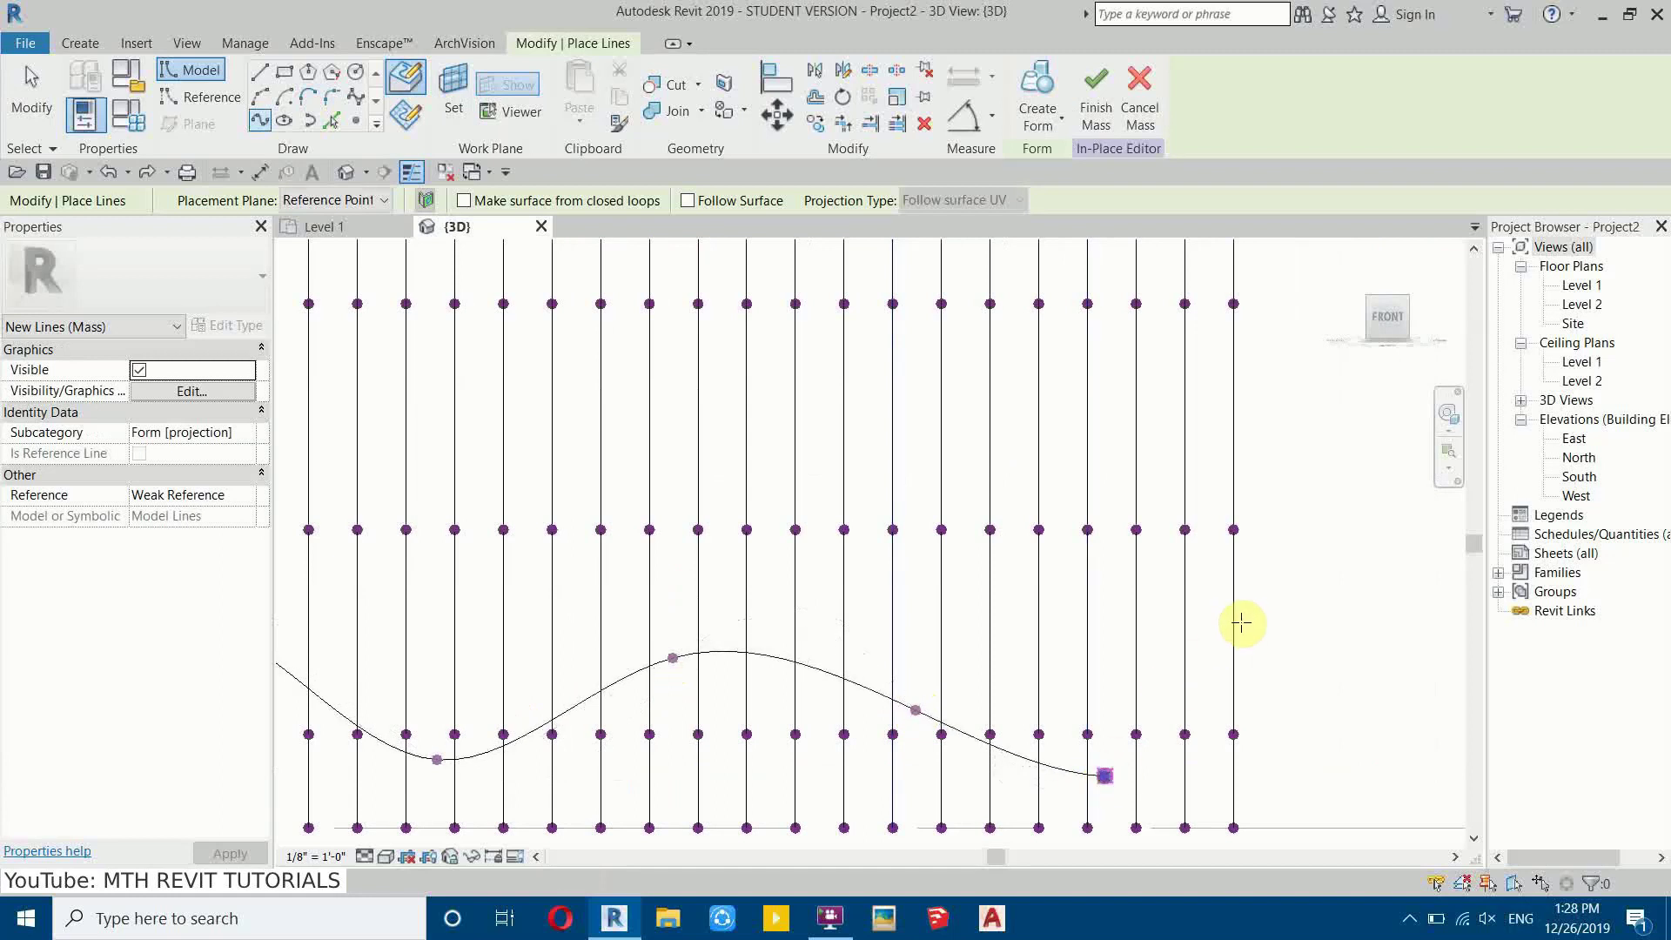
{"action": "left_click", "coordinate": [1165, 714]}
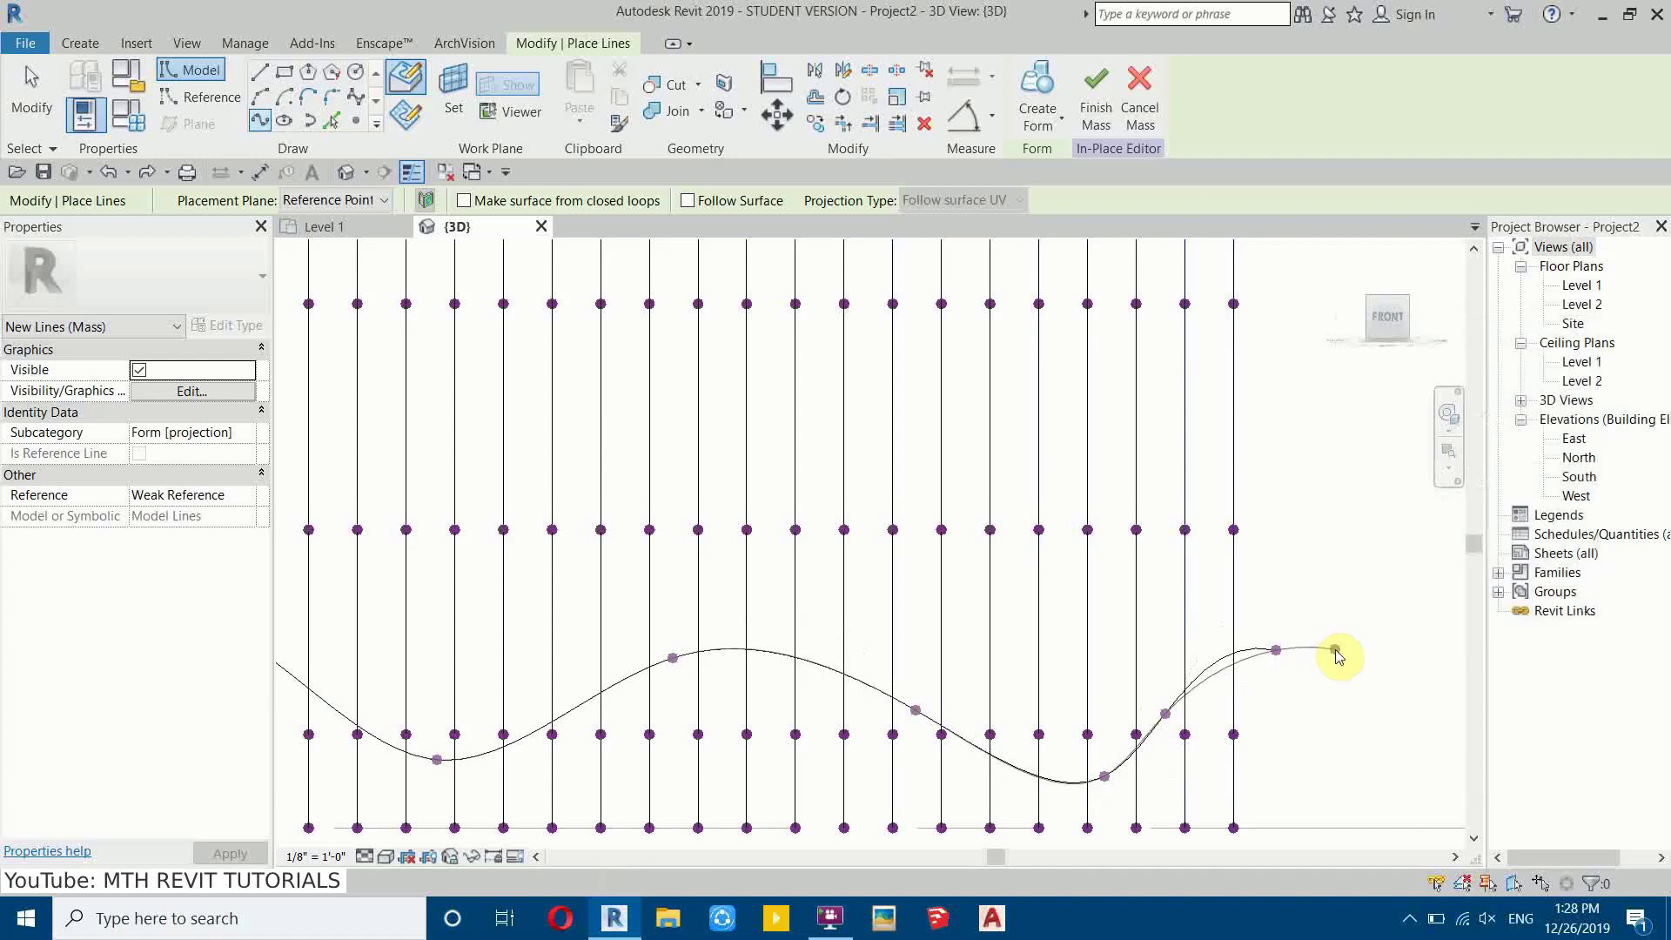
{"action": "key", "text": "Escape"}
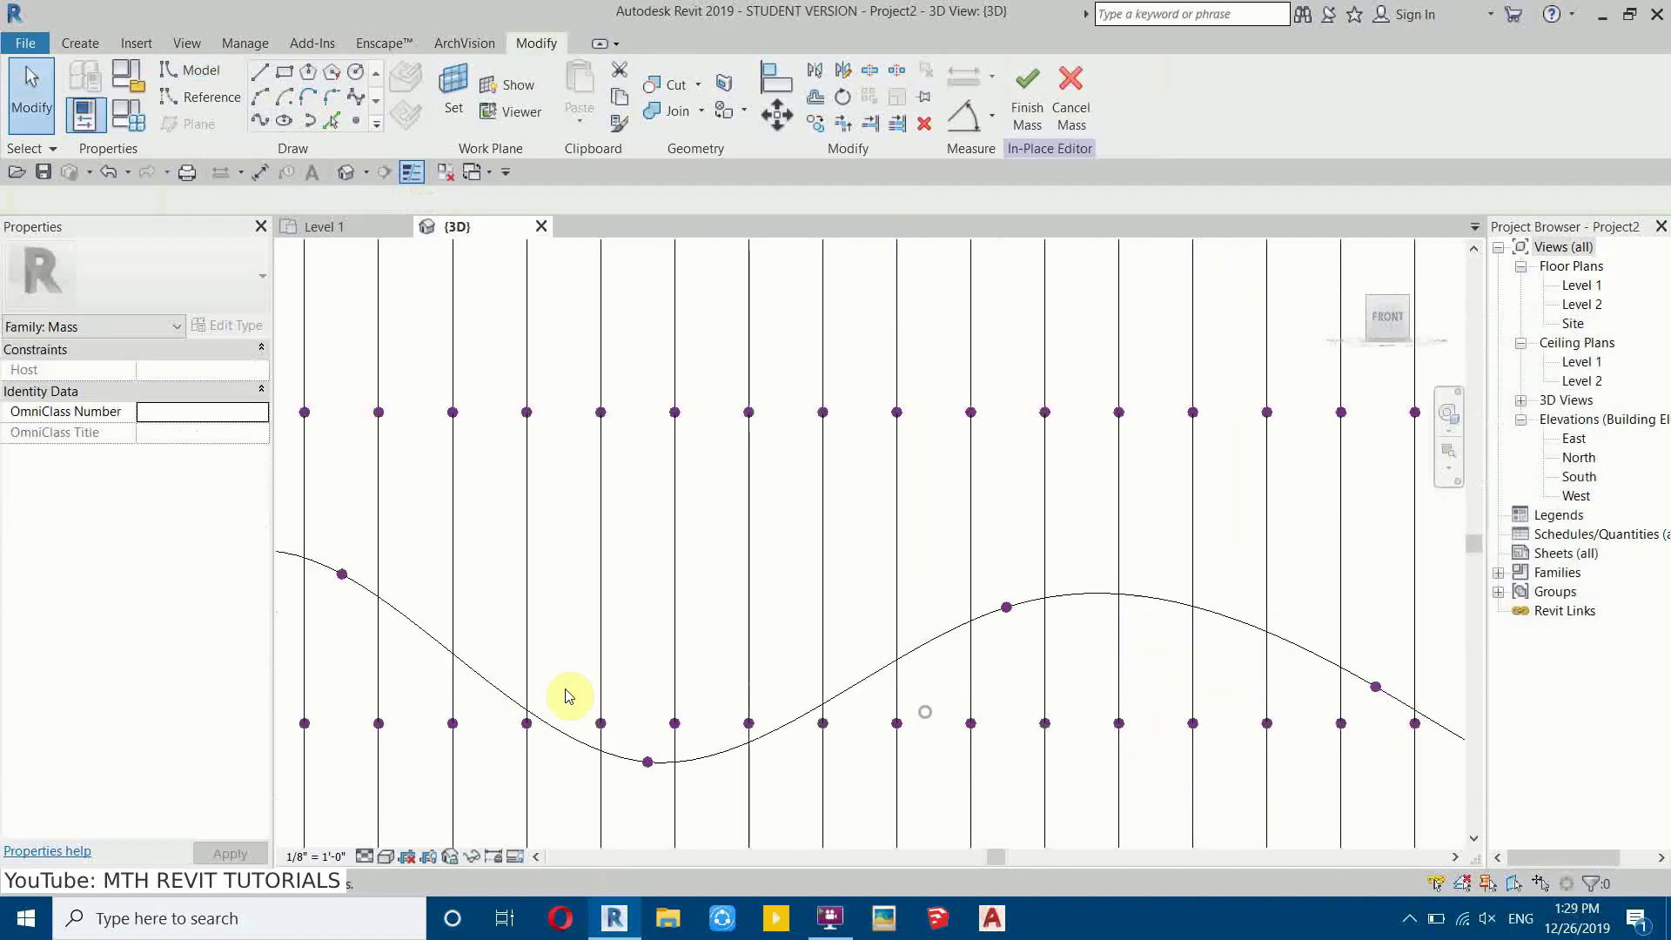
Step: Move the second-lowest reference points of the first two profiles from the left straight up onto the wavy spline
{"action": "mouse_move", "coordinate": [567, 697]}
{"action": "middle_mouse_down"}
{"action": "mouse_move", "coordinate": [823, 686]}
{"action": "mouse_move", "coordinate": [577, 725]}
{"action": "middle_mouse_up"}
{"action": "scroll", "coordinate": [548, 697], "scroll_direction": "down", "scroll_amount": 3}
{"action": "left_click", "coordinate": [776, 702]}
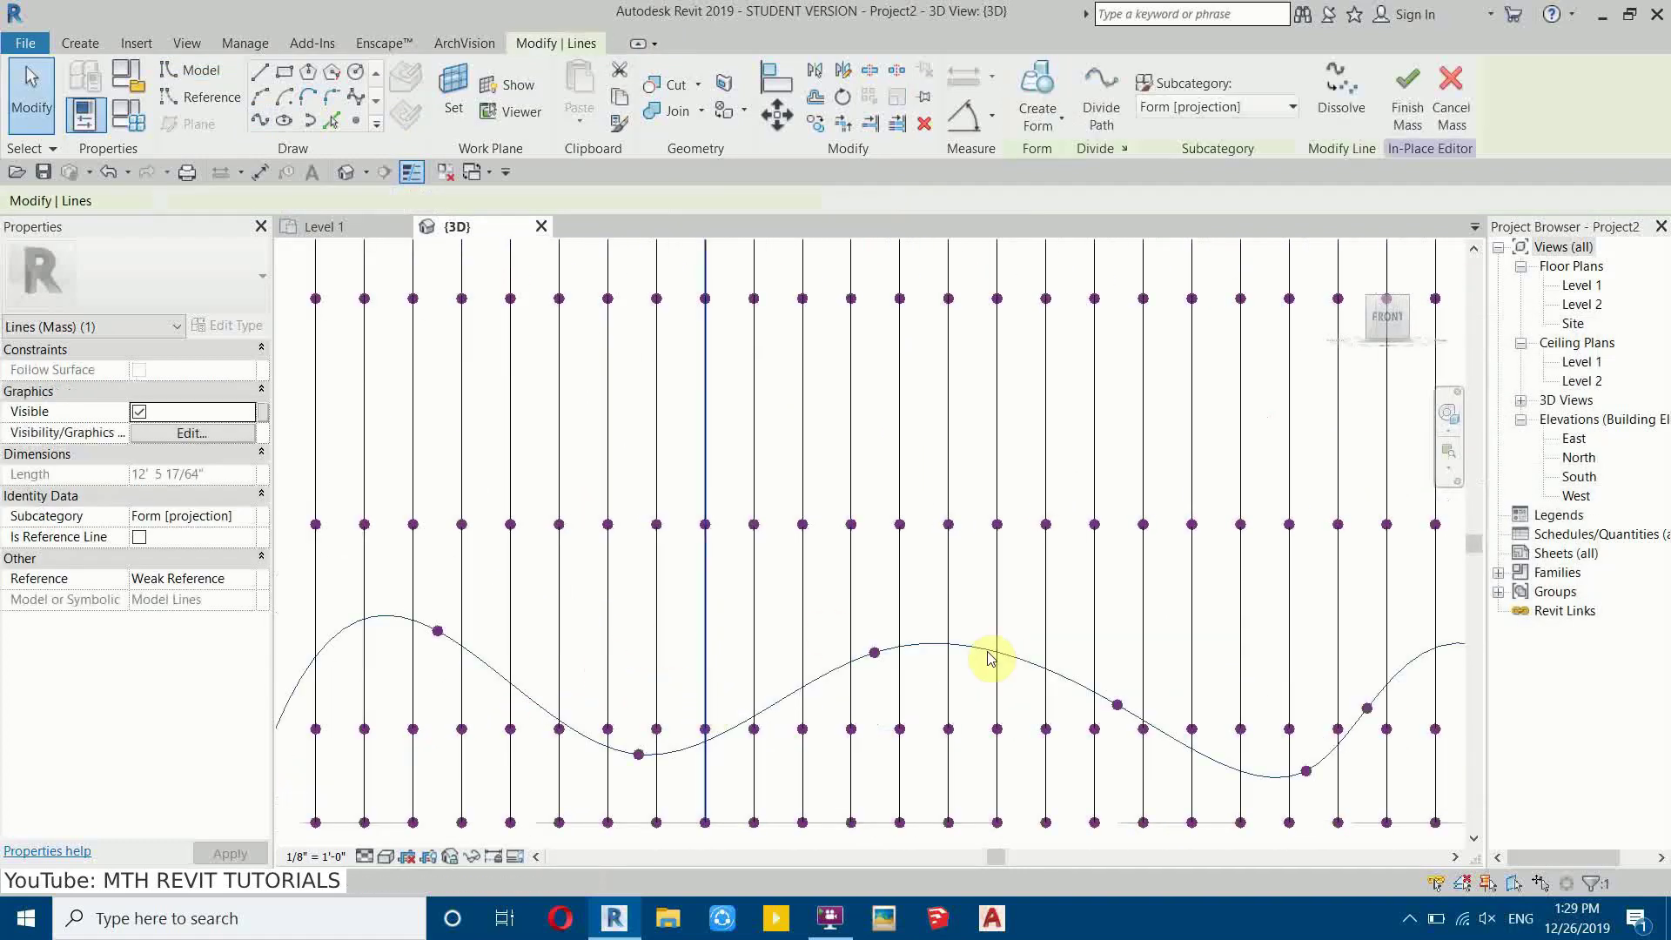
{"action": "scroll", "coordinate": [985, 667], "scroll_direction": "down", "scroll_amount": 1}
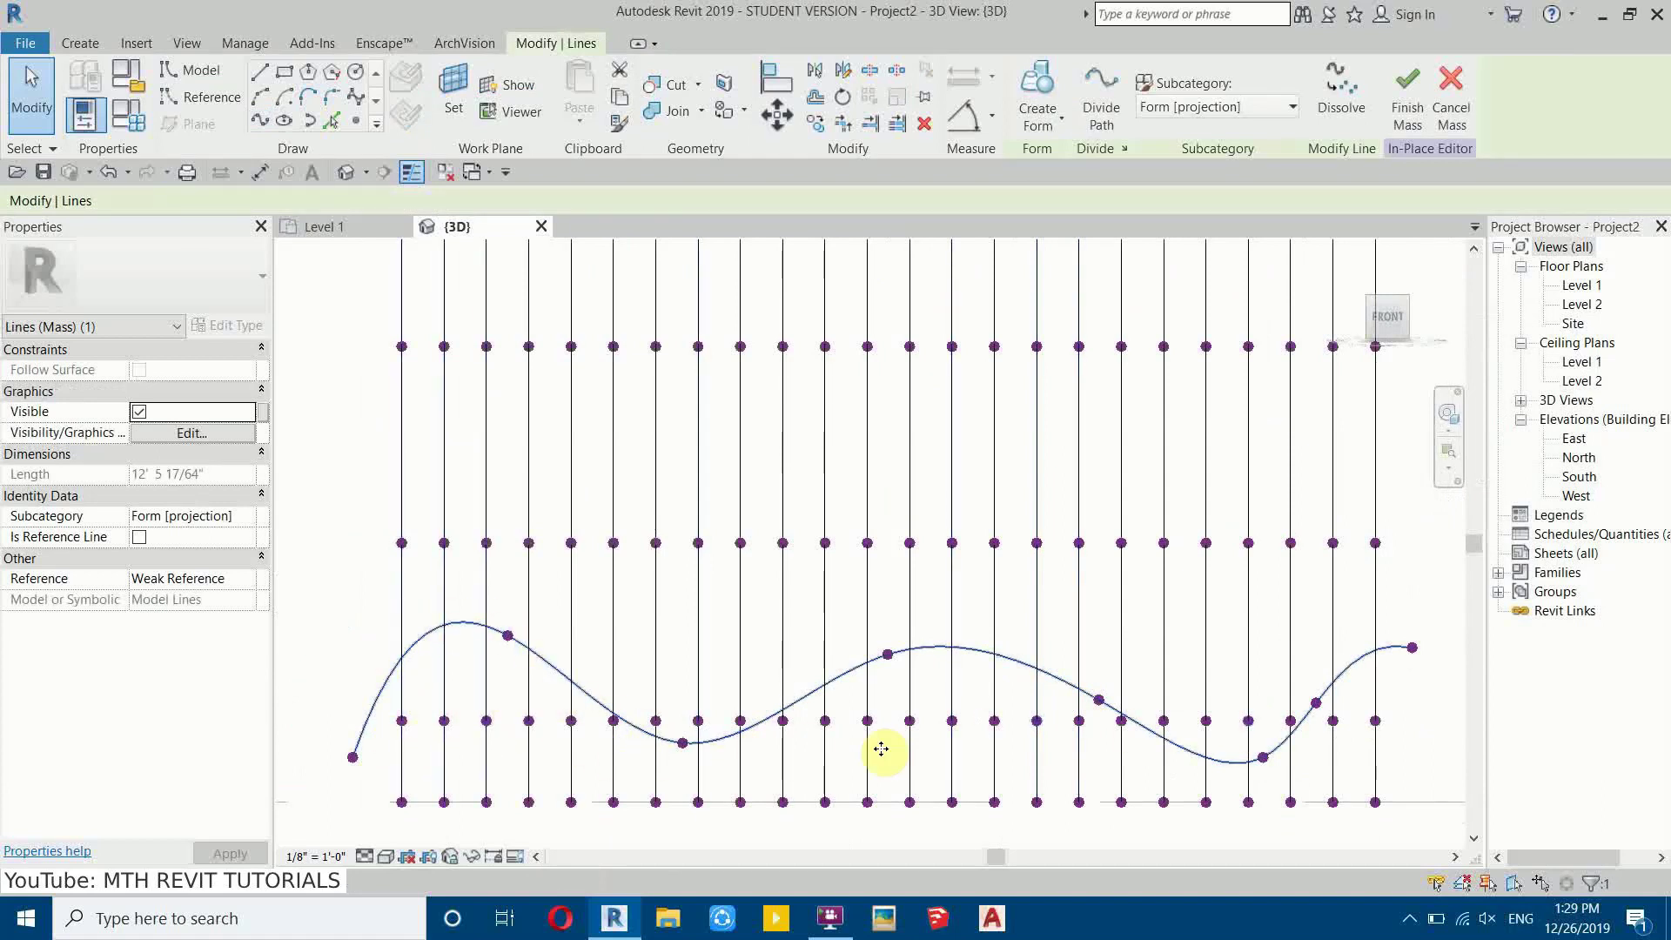
{"action": "scroll", "coordinate": [348, 734], "scroll_direction": "up", "scroll_amount": 3}
{"action": "scroll", "coordinate": [441, 716], "scroll_direction": "up", "scroll_amount": 1}
{"action": "left_click_drag", "start_coordinate": [415, 686], "coordinate": [521, 780]}
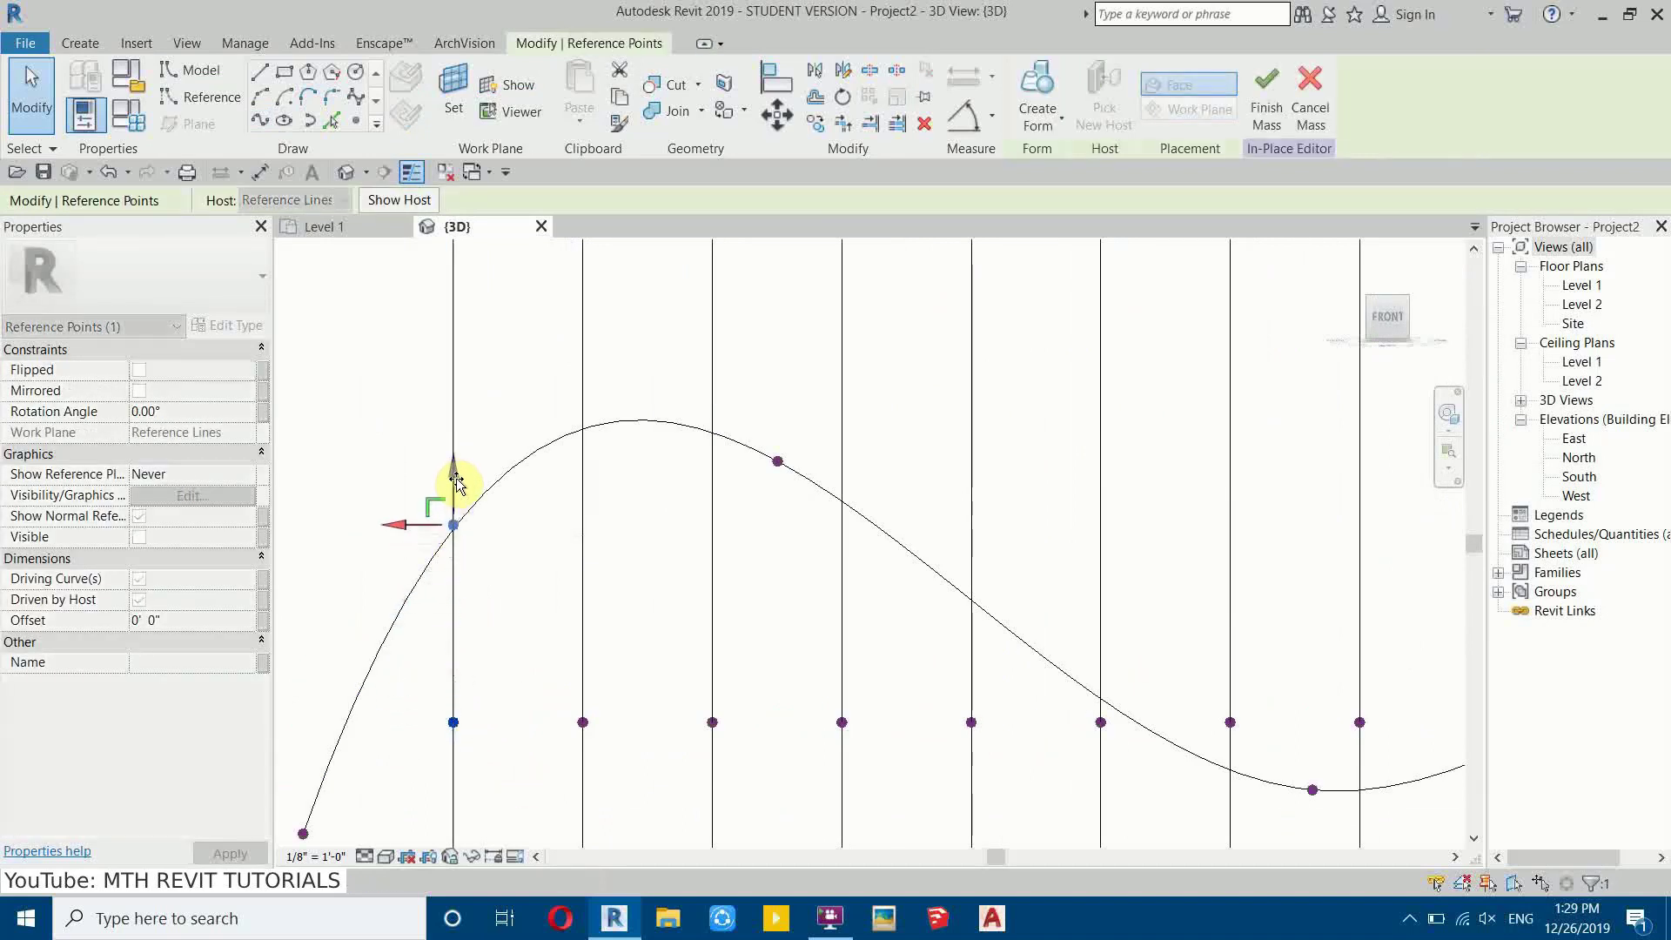
{"action": "left_click_drag", "start_coordinate": [522, 624], "coordinate": [655, 751]}
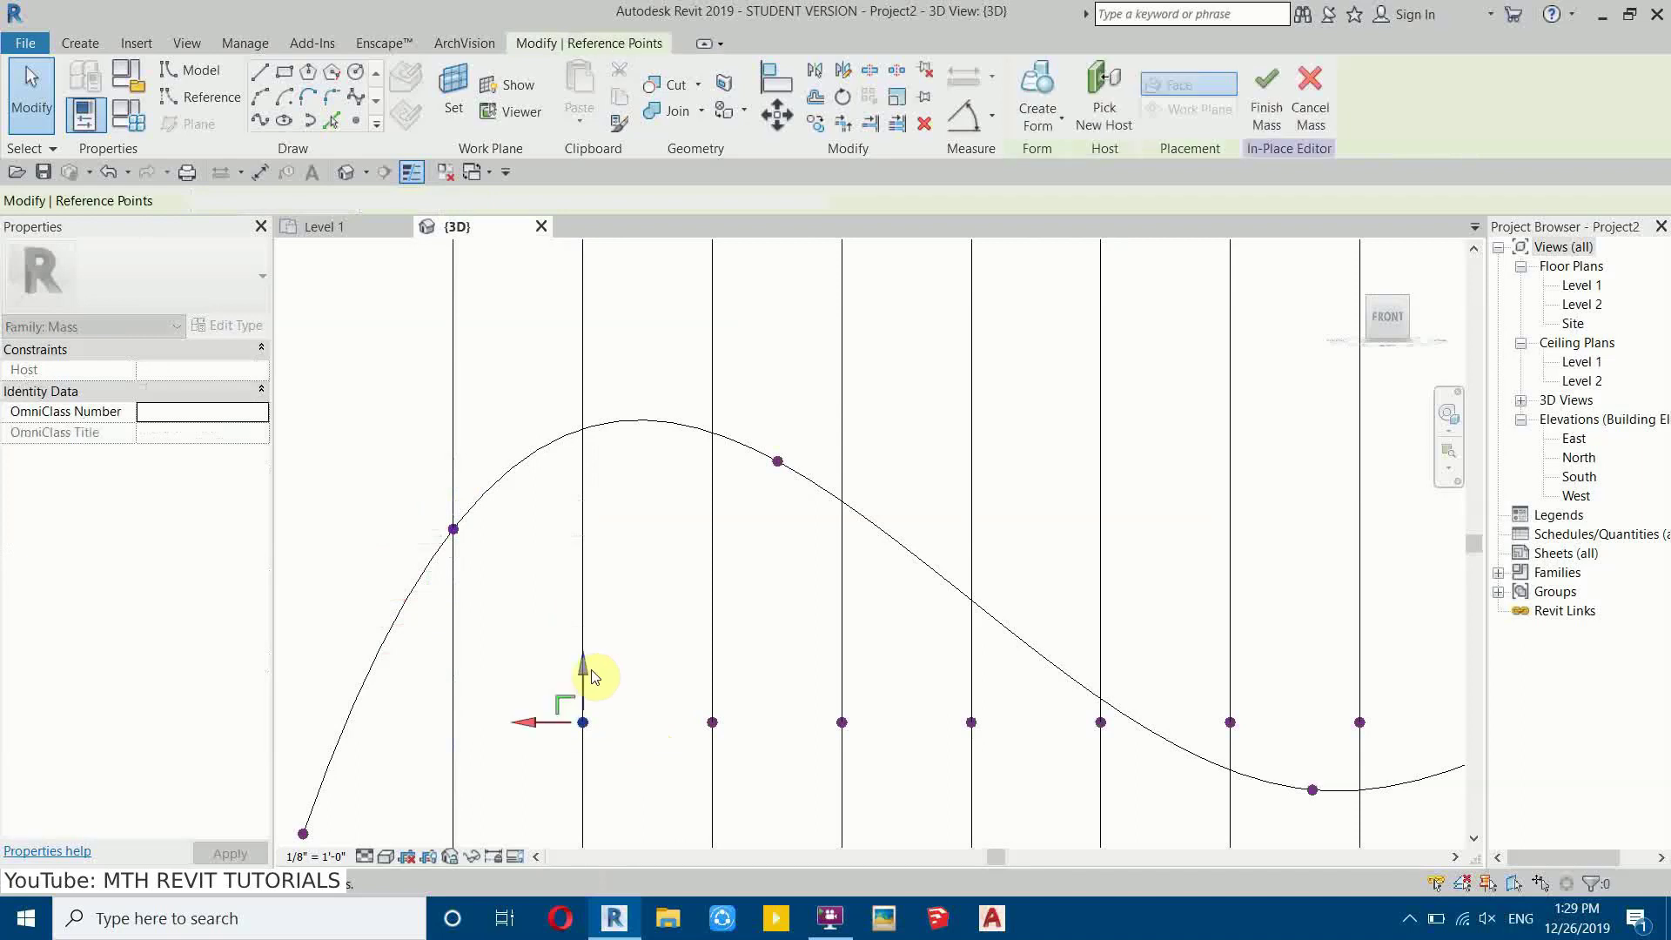
{"action": "left_click_drag", "start_coordinate": [585, 397], "coordinate": [588, 378]}
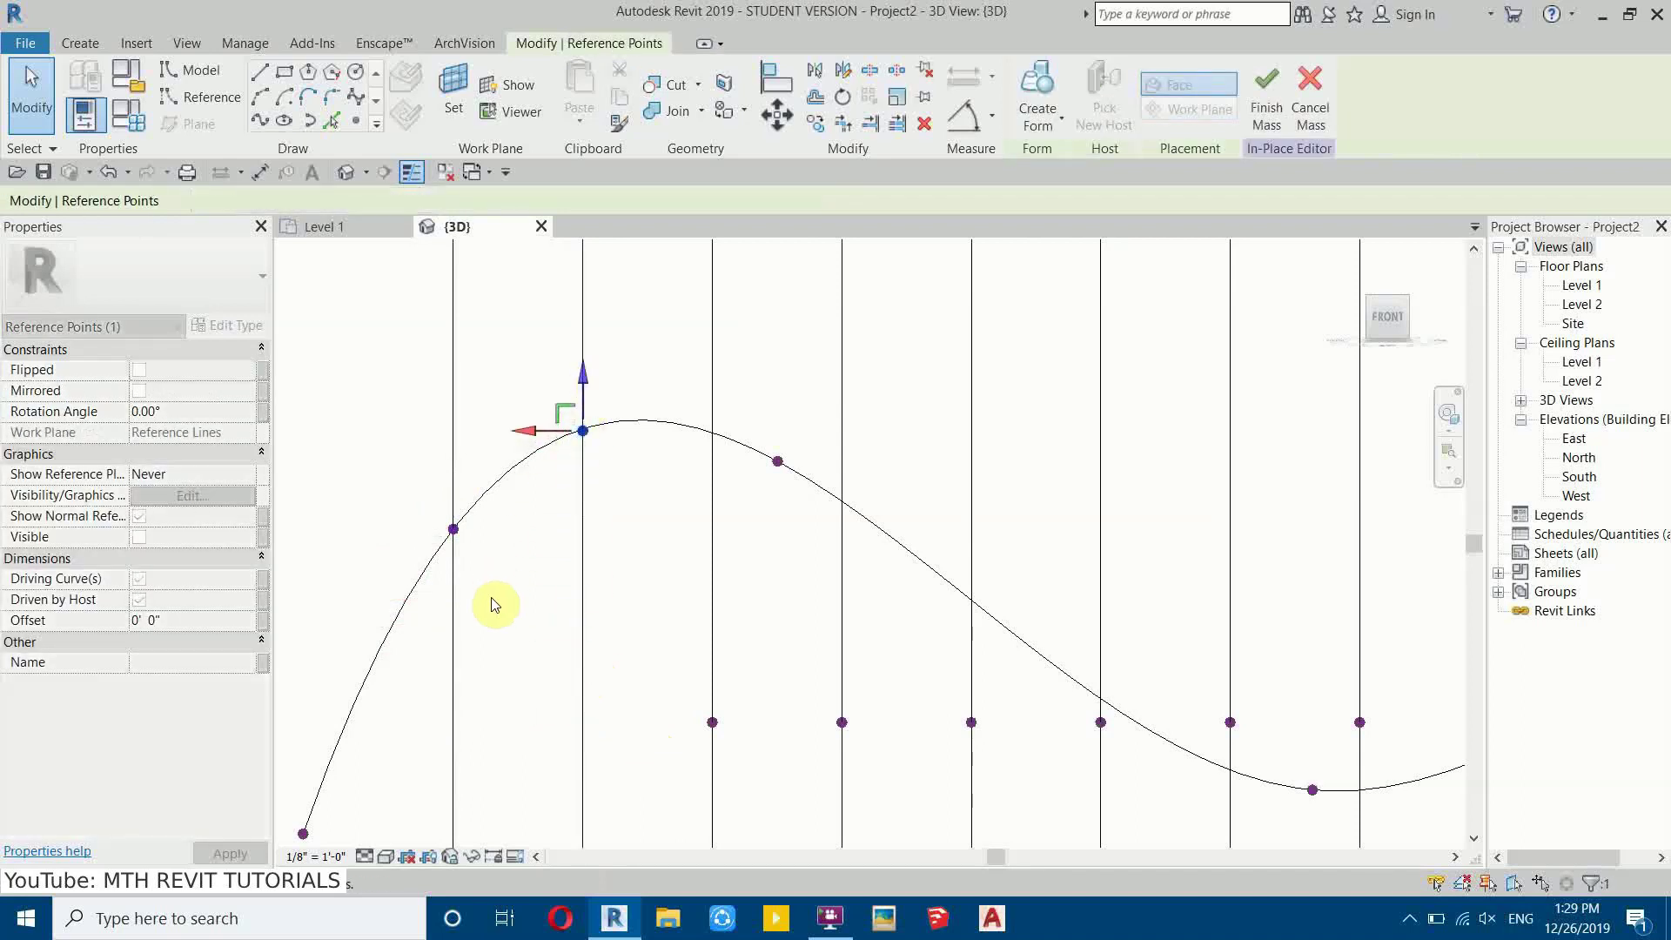
Step: Move the second-row reference points of the third to sixth profiles from the left vertically onto the wavy spline
{"action": "left_click", "coordinate": [496, 586]}
{"action": "scroll", "coordinate": [503, 605], "scroll_direction": "down", "scroll_amount": 5}
{"action": "scroll", "coordinate": [601, 581], "scroll_direction": "up", "scroll_amount": 1}
{"action": "scroll", "coordinate": [504, 671], "scroll_direction": "up", "scroll_amount": 1}
{"action": "scroll", "coordinate": [464, 667], "scroll_direction": "up", "scroll_amount": 2}
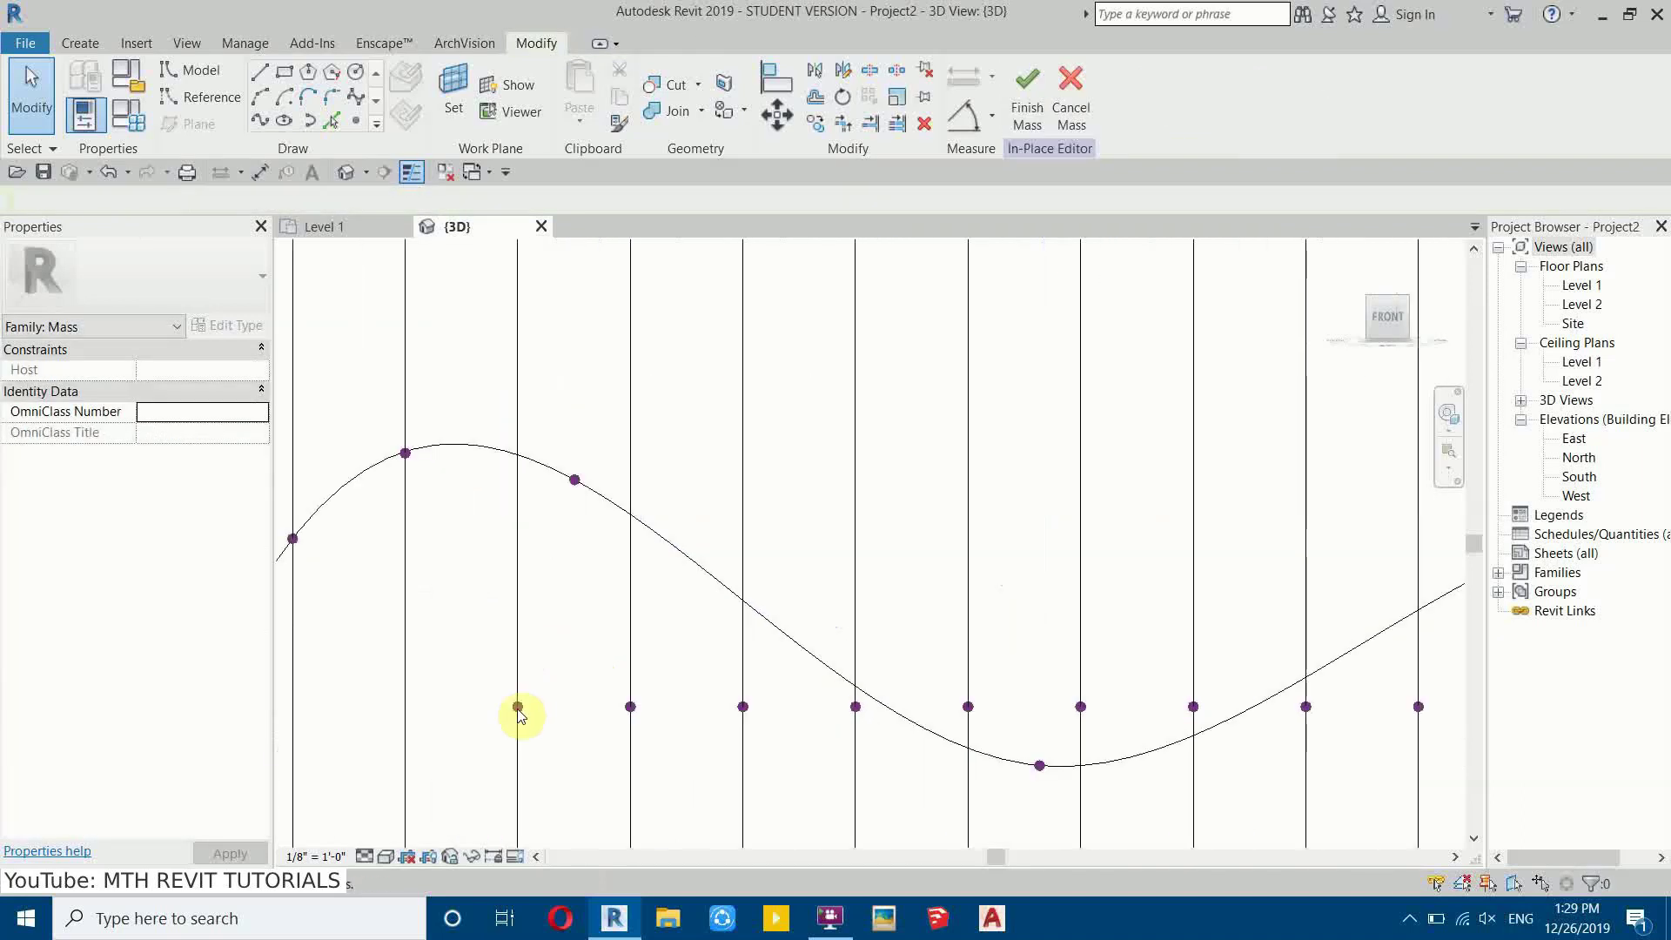
{"action": "left_click_drag", "start_coordinate": [559, 750], "coordinate": [559, 750]}
{"action": "left_click", "coordinate": [525, 683]}
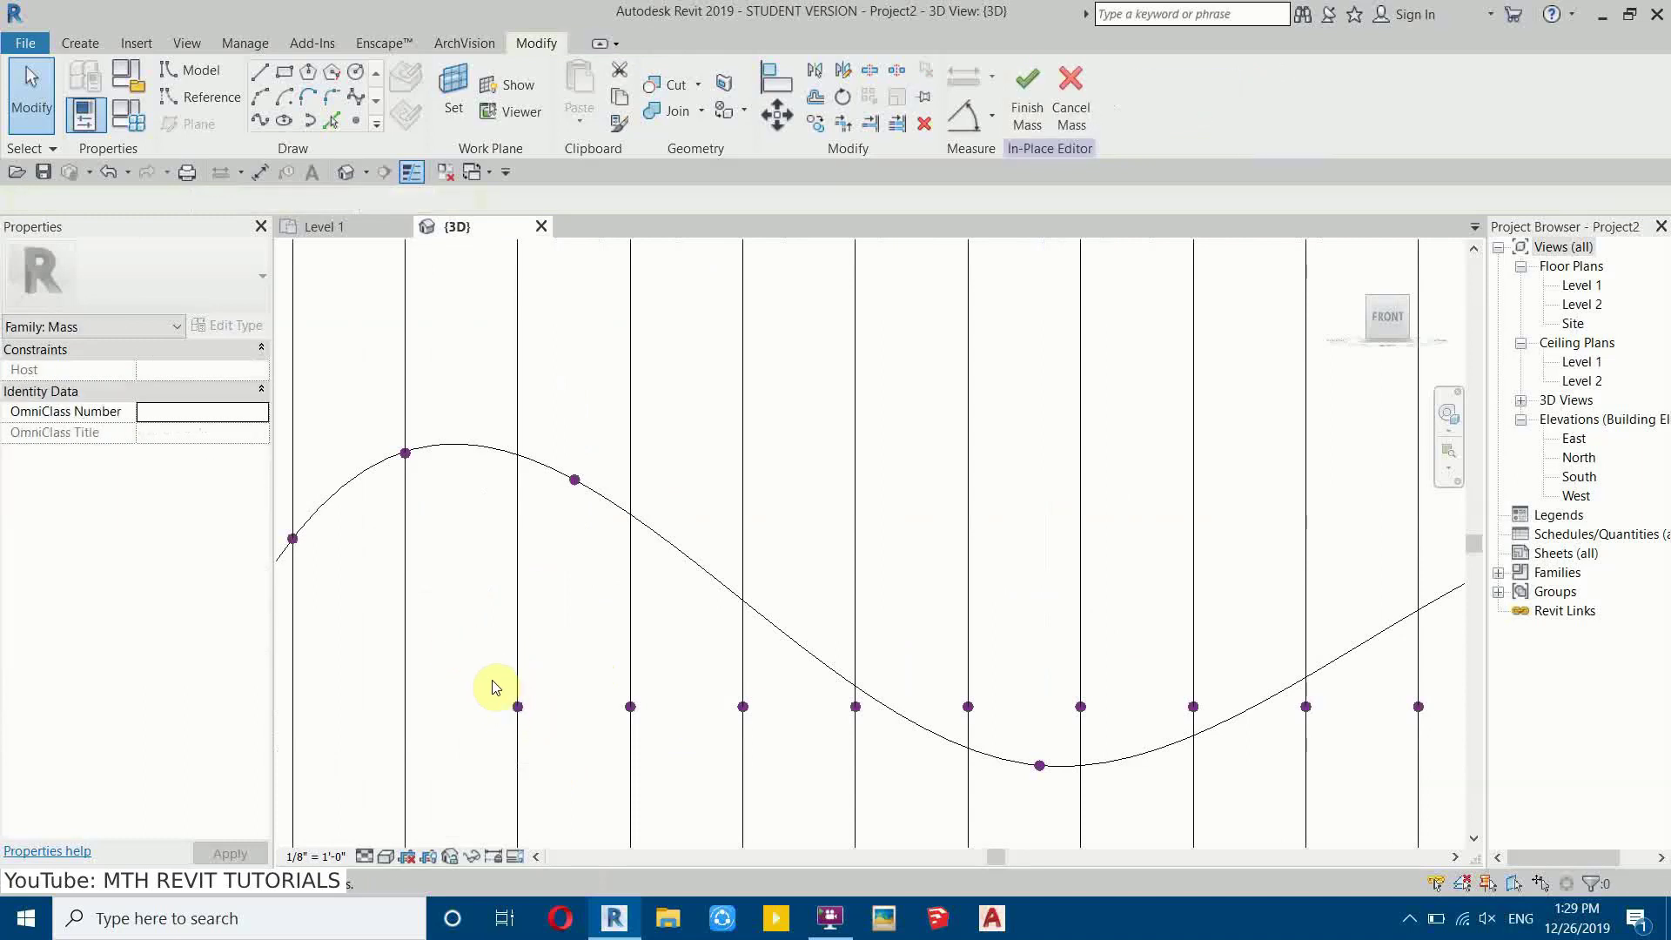
{"action": "left_click_drag", "start_coordinate": [448, 636], "coordinate": [542, 743]}
{"action": "left_click_drag", "start_coordinate": [514, 659], "coordinate": [534, 402]}
{"action": "left_click_drag", "start_coordinate": [690, 757], "coordinate": [640, 453]}
{"action": "left_click_drag", "start_coordinate": [694, 661], "coordinate": [782, 748]}
{"action": "left_click_drag", "start_coordinate": [743, 651], "coordinate": [744, 545]}
{"action": "left_click_drag", "start_coordinate": [813, 604], "coordinate": [922, 787]}
{"action": "left_click_drag", "start_coordinate": [857, 657], "coordinate": [859, 641]}
Step: Move the second-row reference points of the profiles from the seventh onward vertically onto the same wavy spline
{"action": "middle_click_drag", "start_coordinate": [987, 708], "coordinate": [673, 696]}
{"action": "left_click_drag", "start_coordinate": [626, 638], "coordinate": [712, 734]}
{"action": "left_click_drag", "start_coordinate": [652, 668], "coordinate": [653, 711]}
{"action": "left_click_drag", "start_coordinate": [734, 634], "coordinate": [766, 701]}
{"action": "left_click_drag", "start_coordinate": [822, 638], "coordinate": [933, 728]}
{"action": "left_click_drag", "start_coordinate": [880, 651], "coordinate": [880, 685]}
{"action": "middle_click_drag", "start_coordinate": [1015, 698], "coordinate": [805, 742]}
{"action": "left_click", "coordinate": [786, 742]}
{"action": "left_click_drag", "start_coordinate": [786, 690], "coordinate": [933, 754]}
{"action": "left_click_drag", "start_coordinate": [887, 676], "coordinate": [881, 578]}
{"action": "left_click_drag", "start_coordinate": [978, 709], "coordinate": [1000, 530]}
{"action": "middle_click_drag", "start_coordinate": [1084, 713], "coordinate": [635, 713]}
{"action": "left_click_drag", "start_coordinate": [731, 805], "coordinate": [669, 496]}
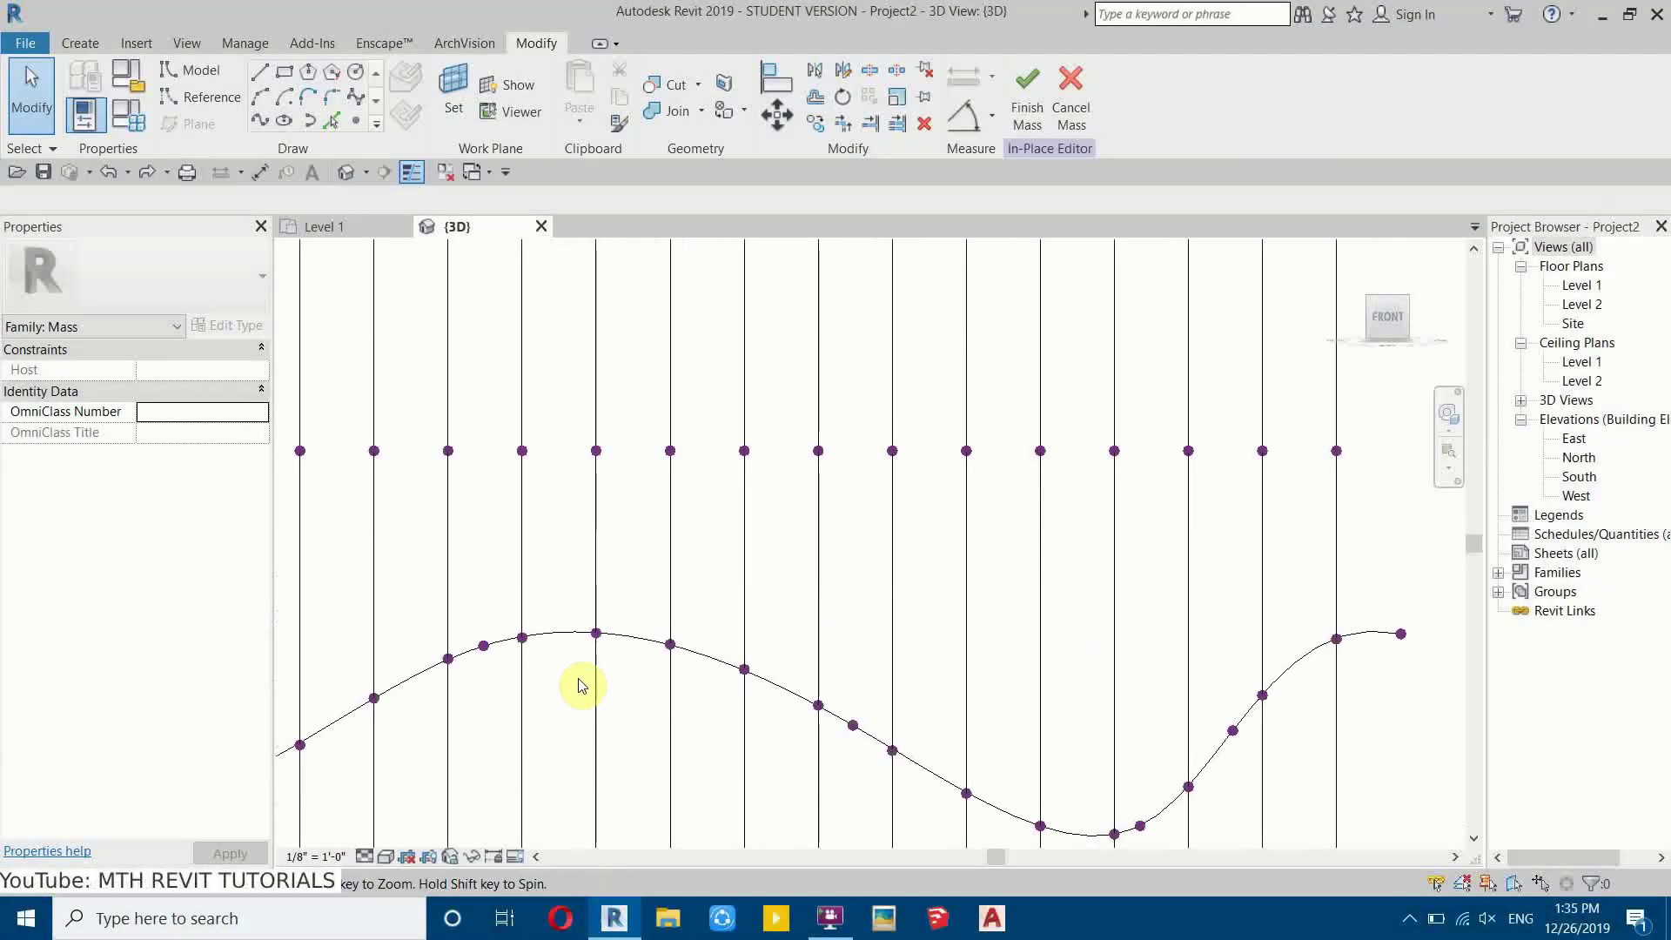
Step: Choose Spline Through Points in the front view and set the work plane to the base reference point of the sixth profile
{"action": "middle_click_drag", "start_coordinate": [845, 662], "coordinate": [1222, 590]}
{"action": "middle_click_drag", "start_coordinate": [429, 732], "coordinate": [854, 850]}
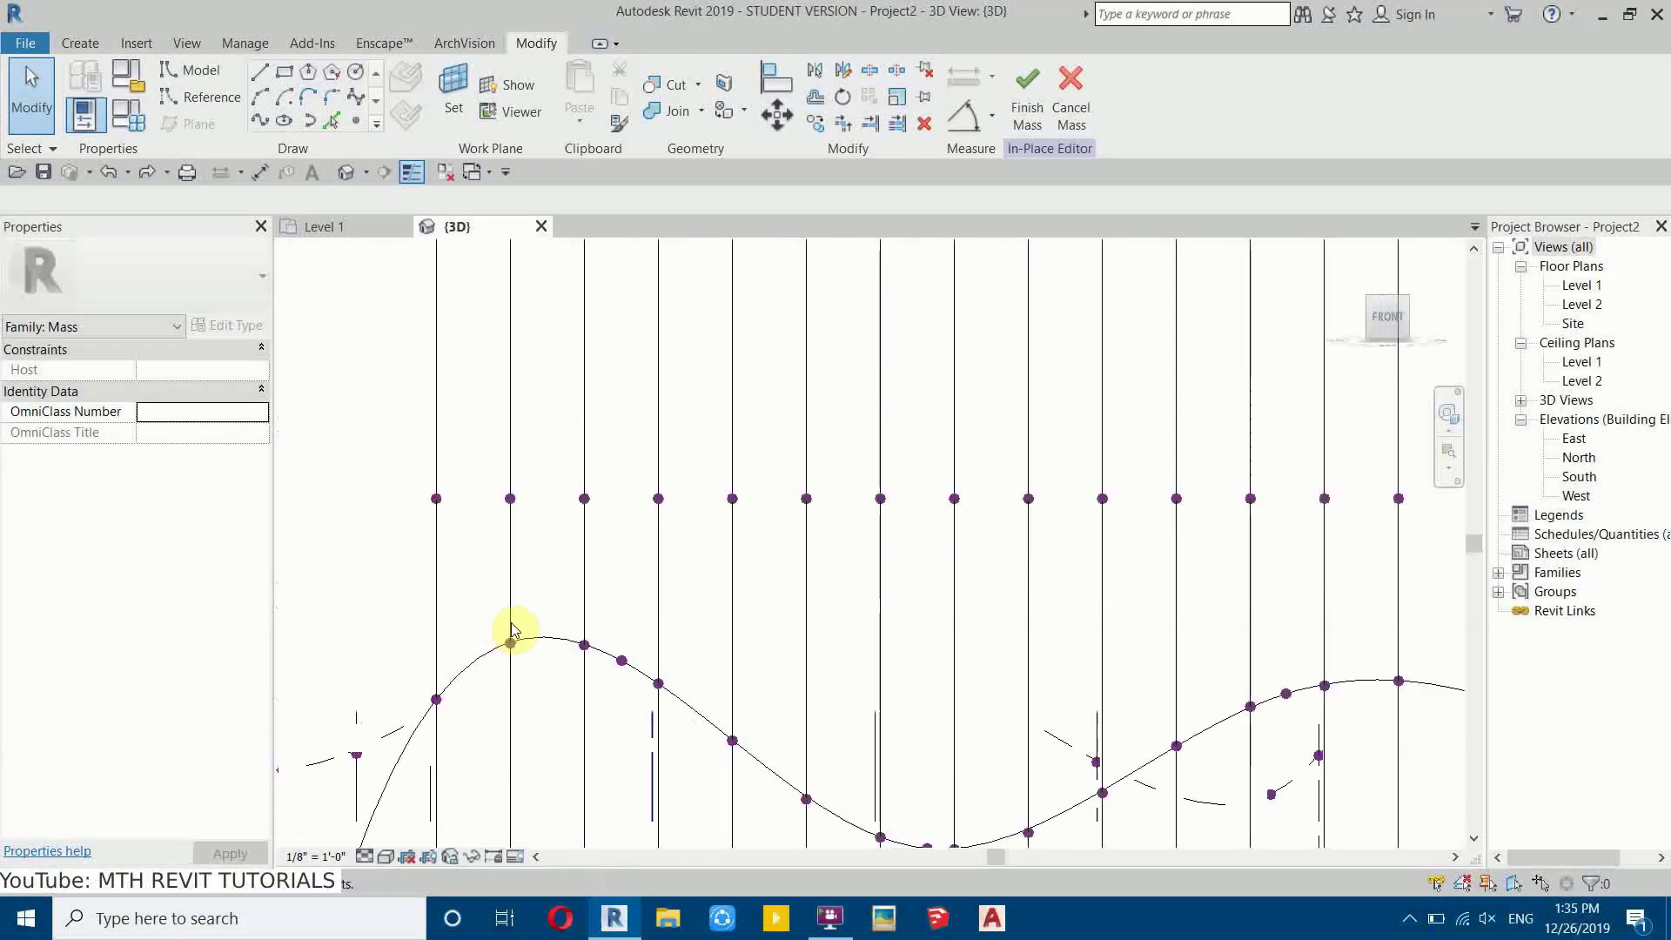
{"action": "middle_click_drag", "start_coordinate": [478, 657], "coordinate": [925, 746], "text": "shift"}
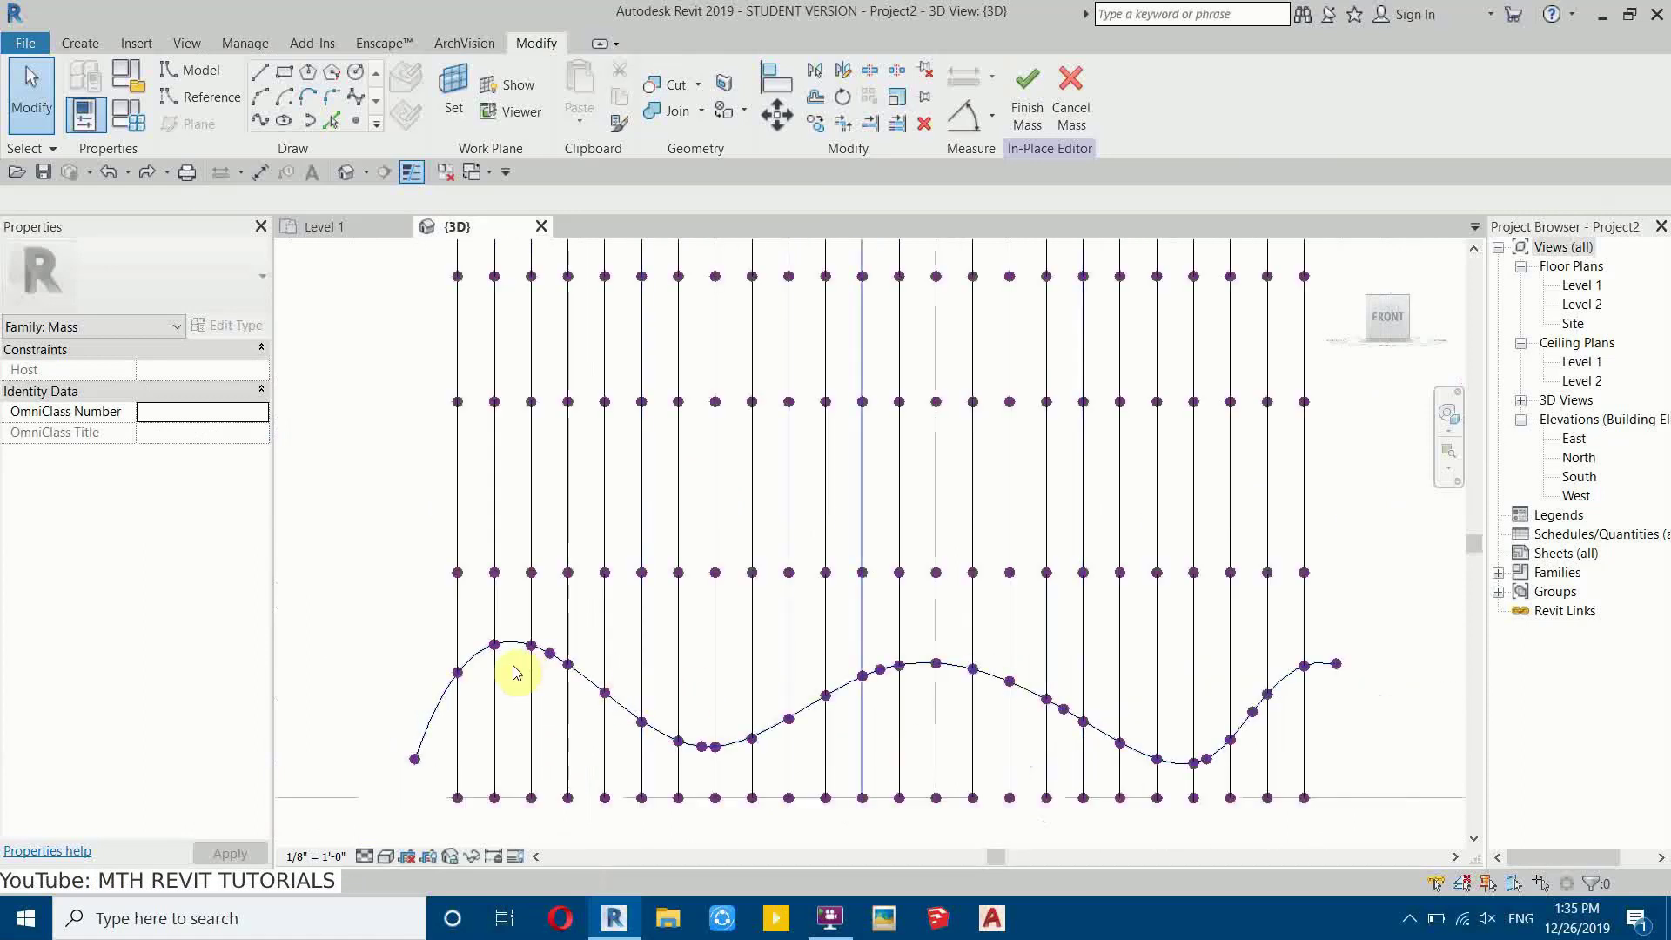
{"action": "middle_click_drag", "start_coordinate": [470, 666], "coordinate": [416, 746]}
{"action": "middle_click_drag", "start_coordinate": [427, 517], "coordinate": [428, 569]}
{"action": "scroll", "coordinate": [425, 569], "scroll_direction": "down", "scroll_amount": 1}
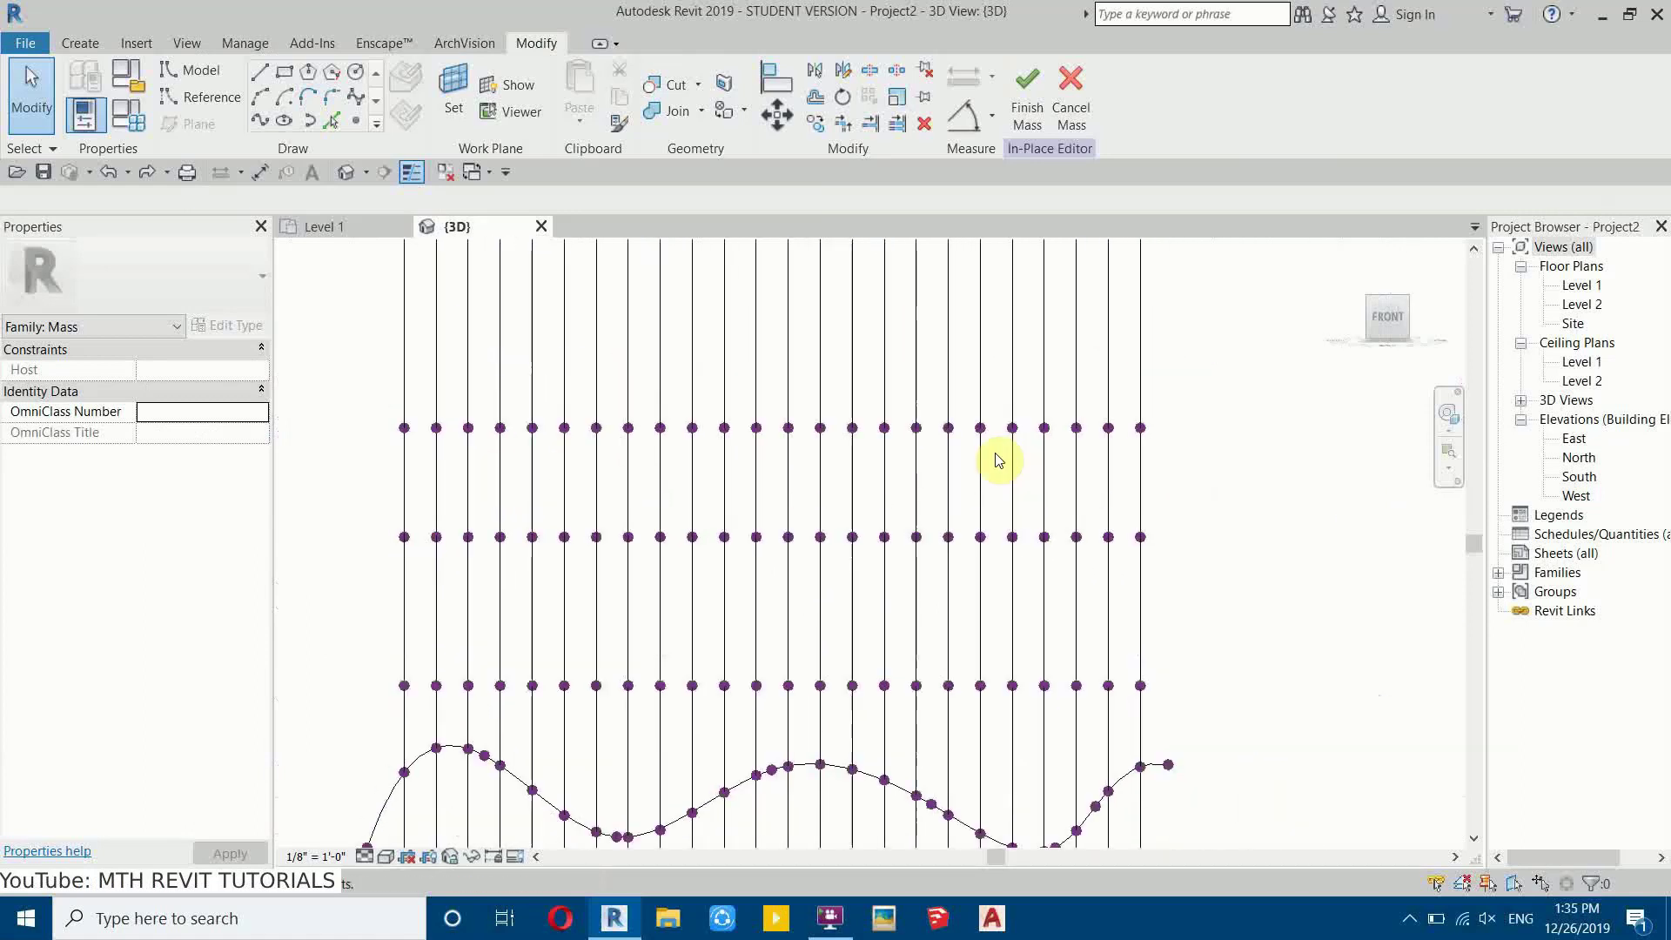
{"action": "left_click", "coordinate": [403, 522]}
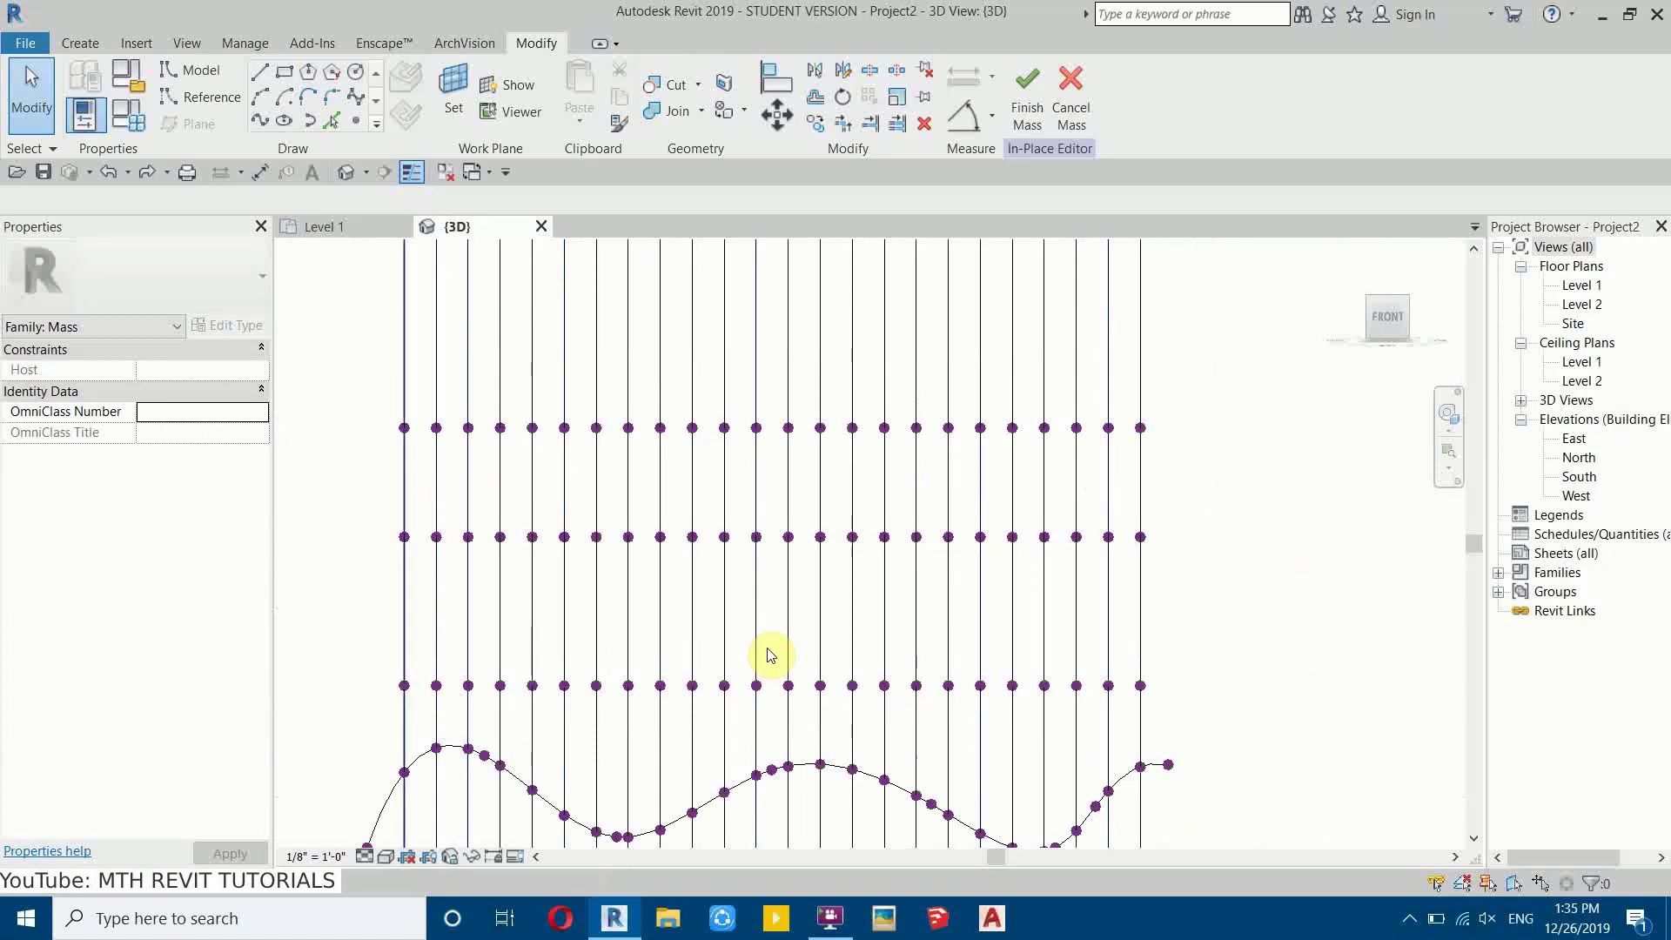
{"action": "left_click", "coordinate": [257, 124]}
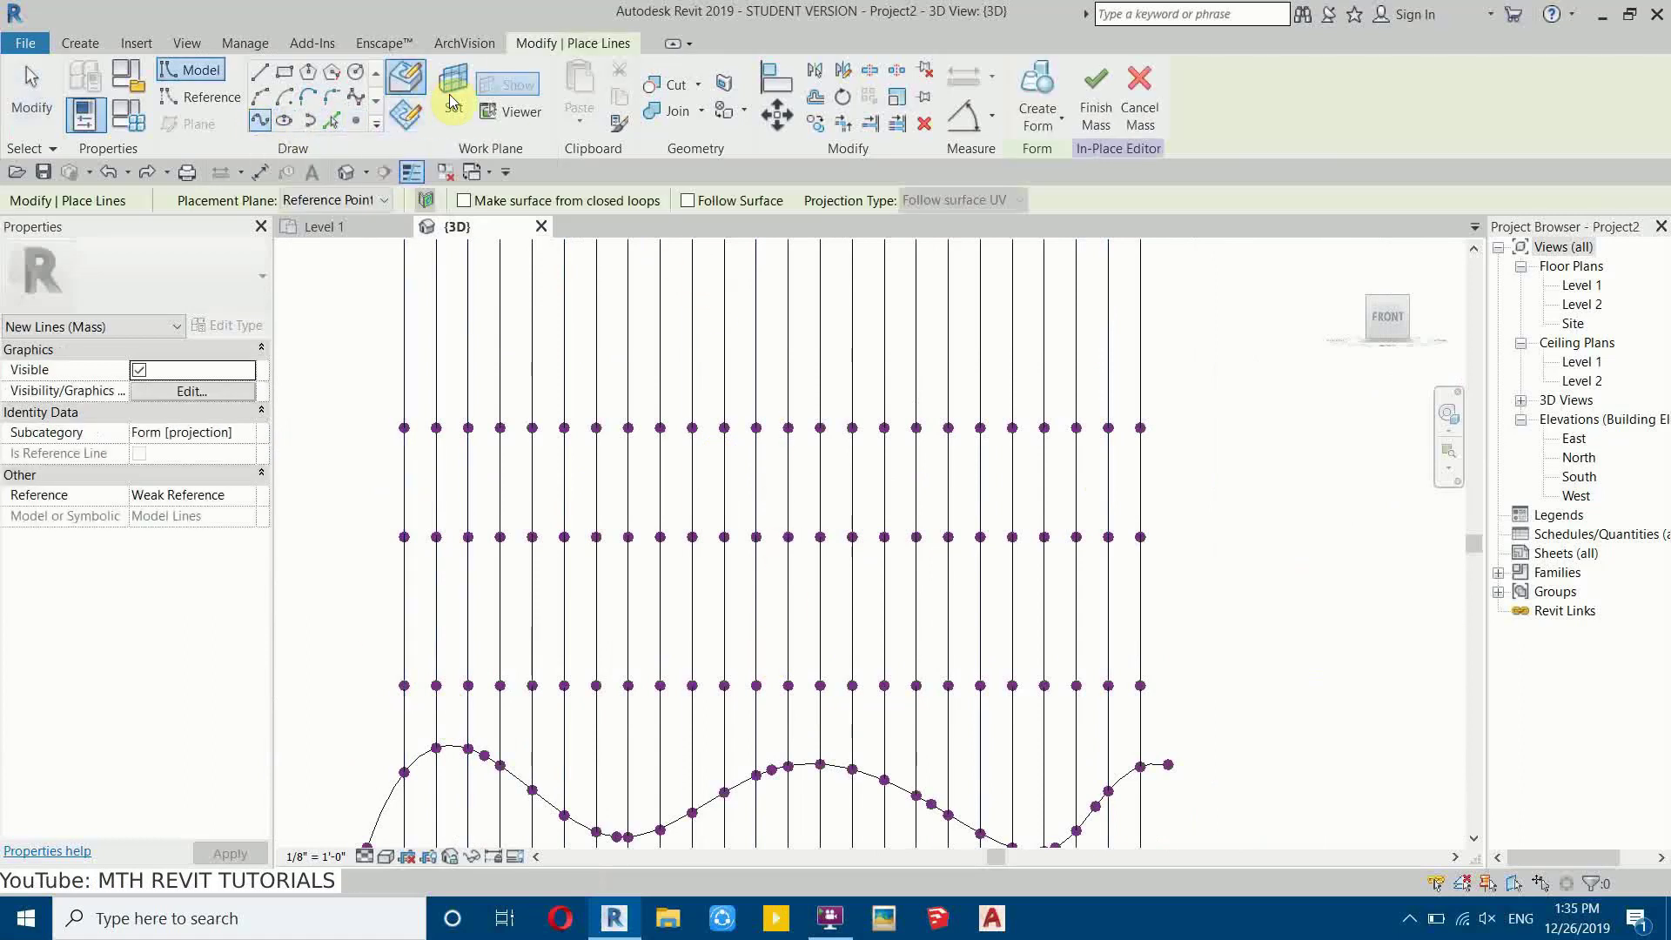
{"action": "key", "text": "Escape"}
{"action": "scroll", "coordinate": [634, 765], "scroll_direction": "up", "scroll_amount": 2}
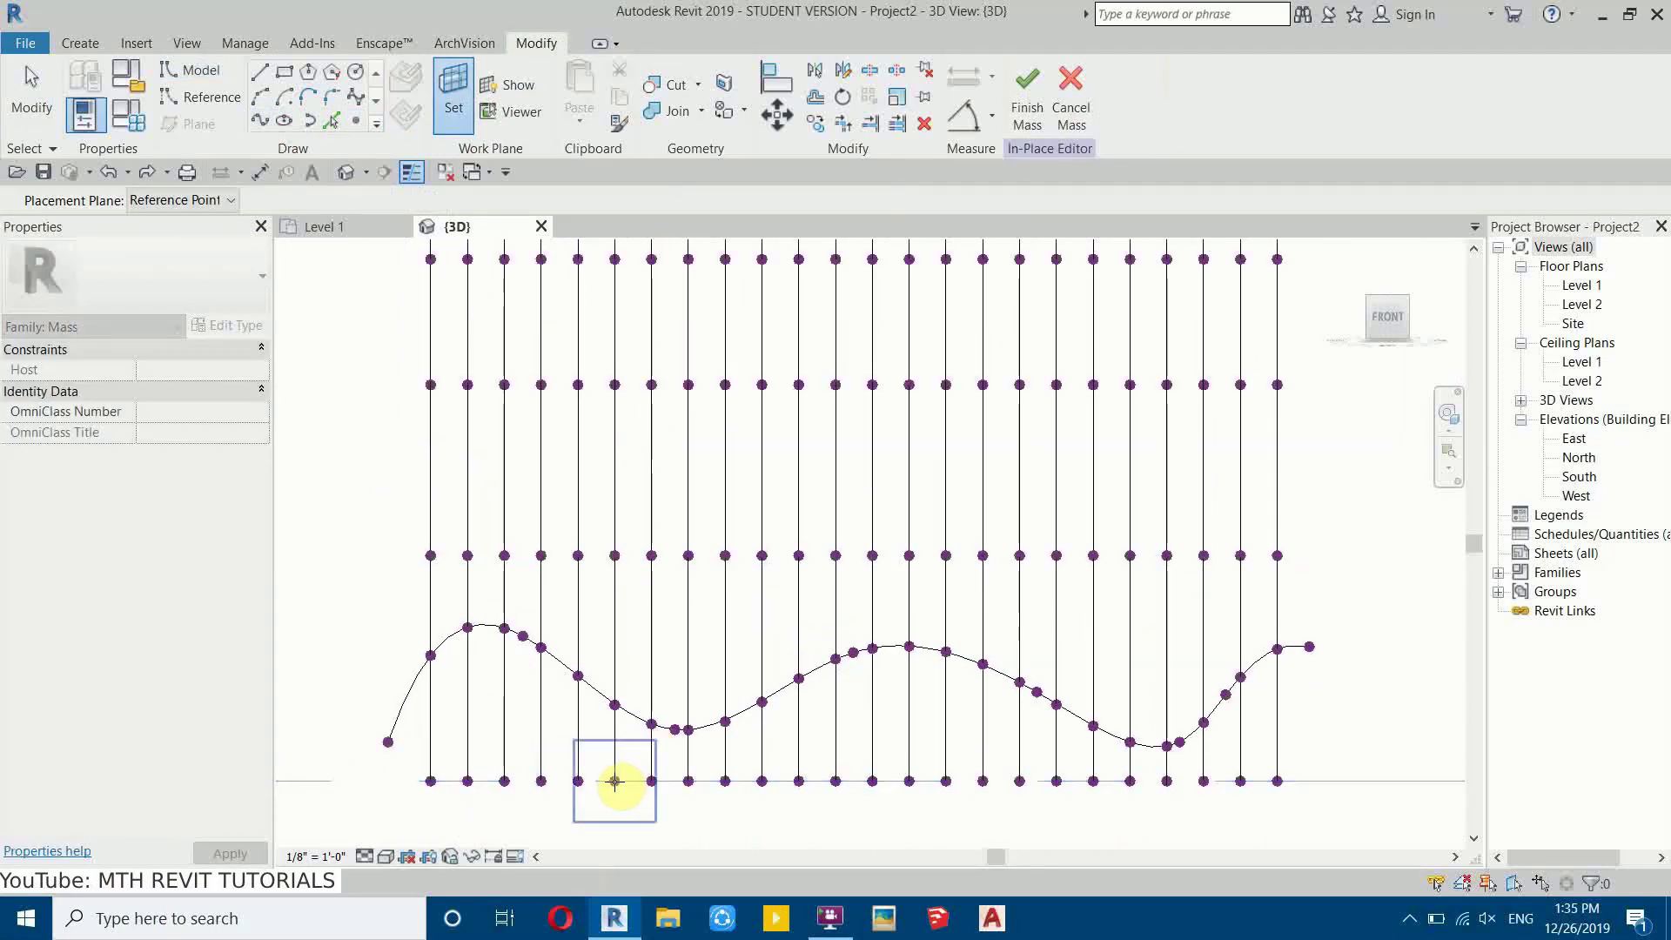
{"action": "key", "text": "Return"}
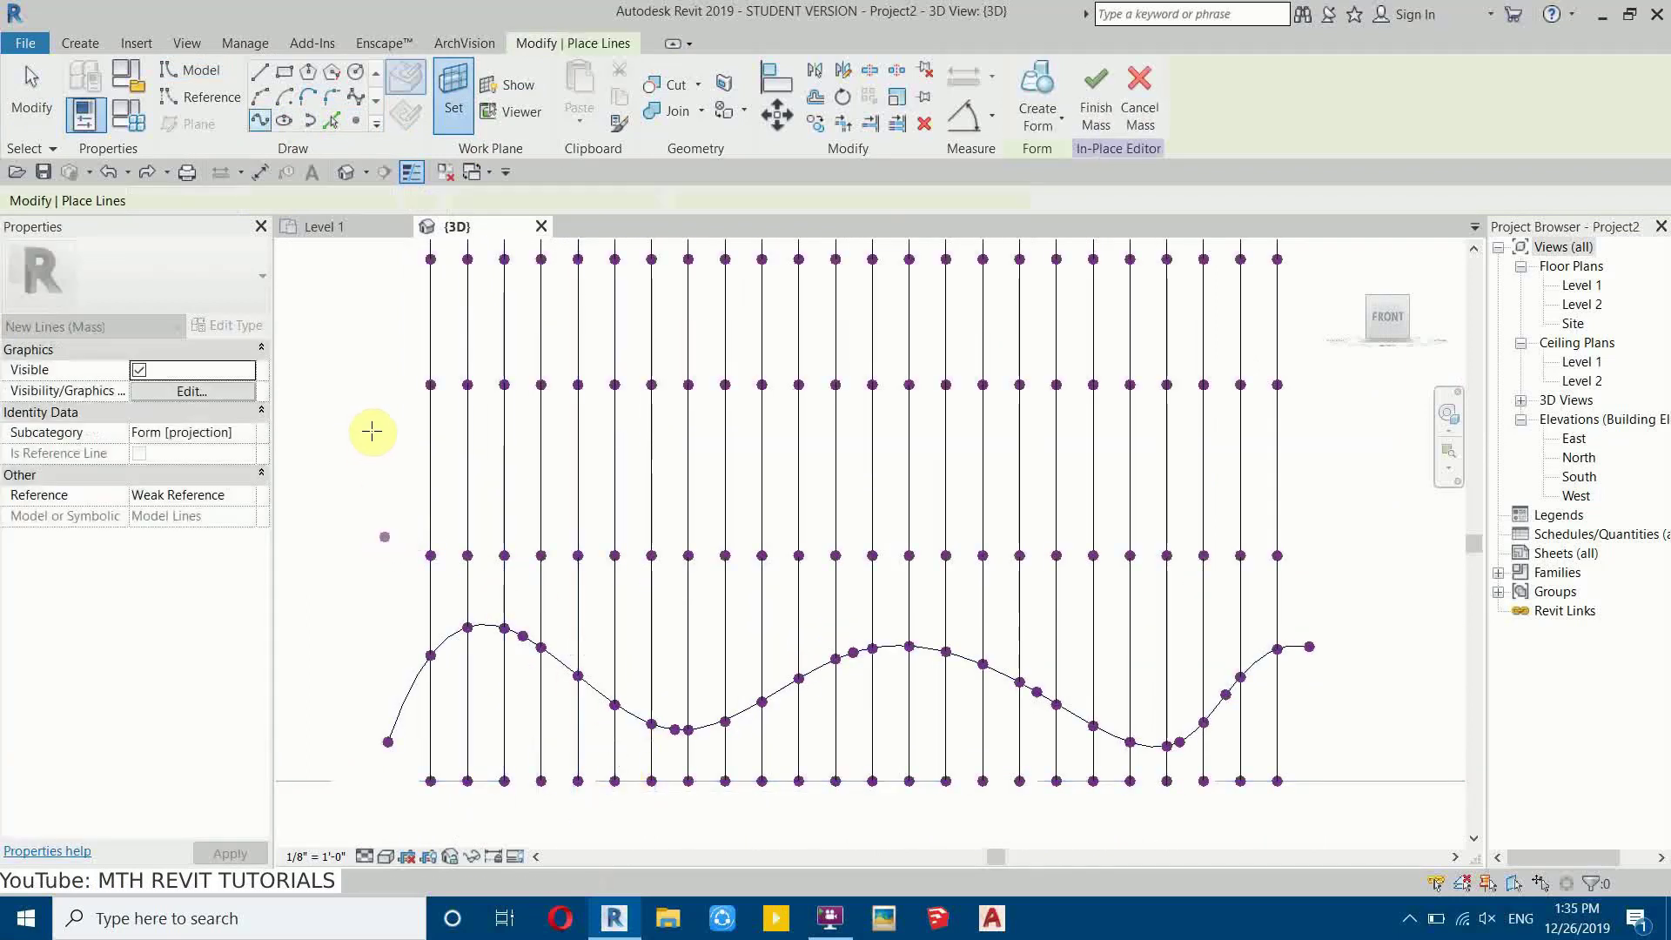
Step: Draw a wavy spline through points across all the profiles, around their third row of points from the base
{"action": "left_click", "coordinate": [523, 590]}
{"action": "left_click", "coordinate": [677, 500]}
{"action": "left_click", "coordinate": [821, 503]}
{"action": "left_click", "coordinate": [931, 602]}
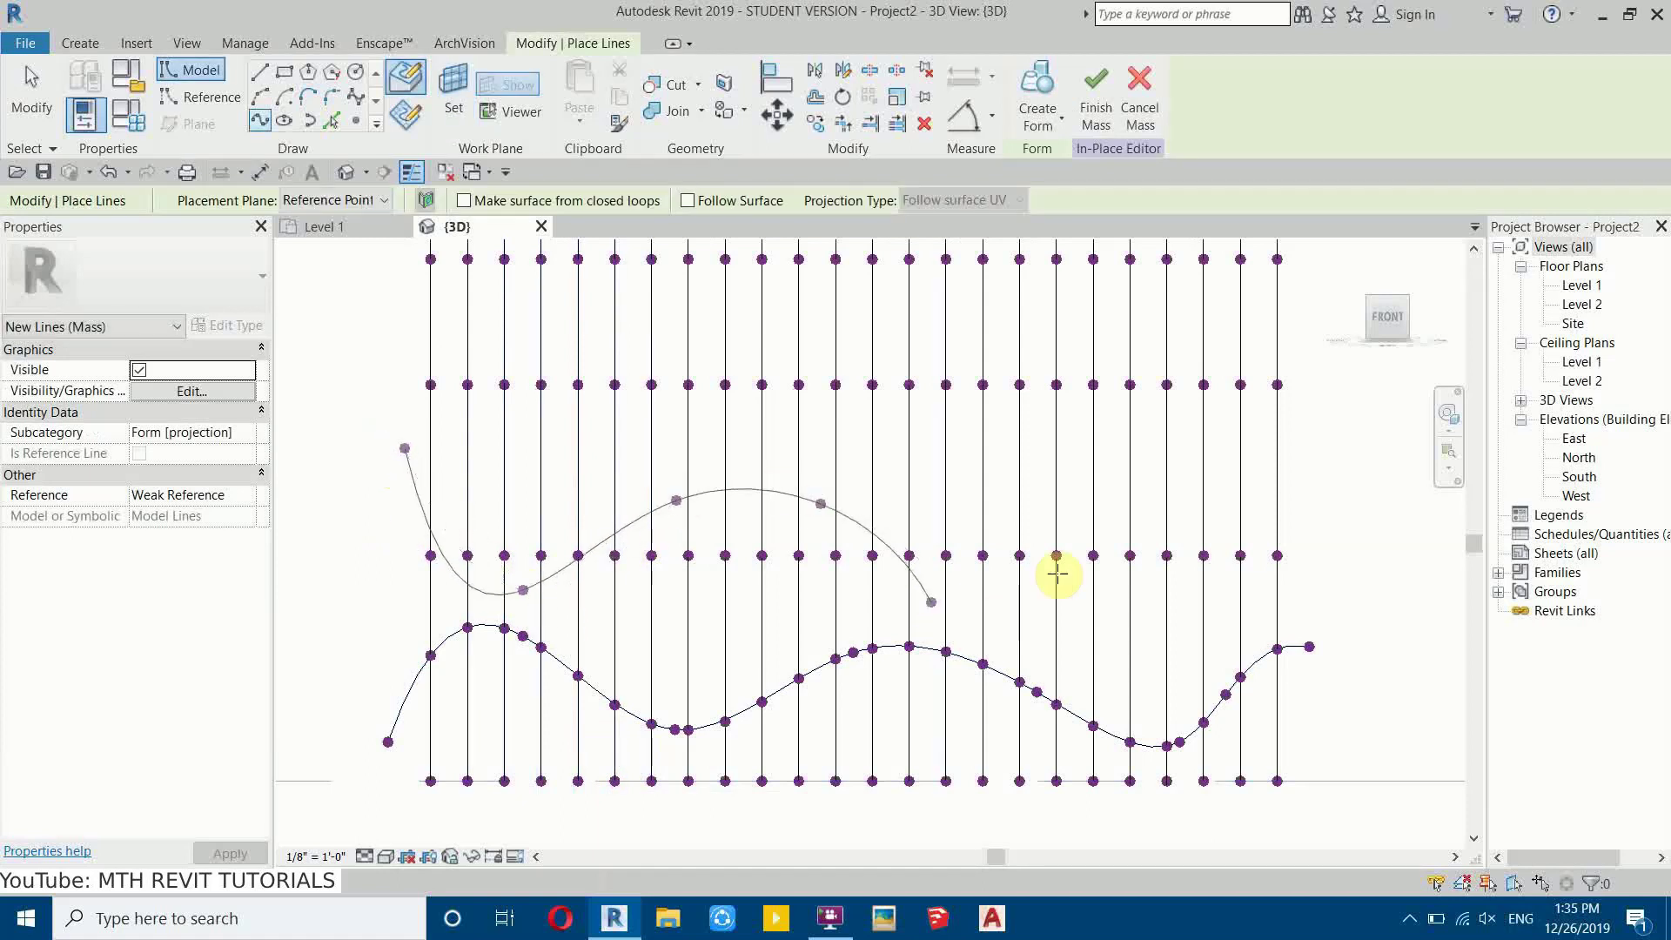
{"action": "left_click", "coordinate": [1116, 480]}
{"action": "left_click", "coordinate": [1312, 507]}
{"action": "right_click", "coordinate": [1336, 508]}
{"action": "left_click", "coordinate": [1384, 522]}
Step: Reshape the third-row spline's wave by moving several of its intermediate points
{"action": "left_click", "coordinate": [676, 500]}
{"action": "scroll", "coordinate": [684, 522], "scroll_direction": "up", "scroll_amount": 3}
{"action": "left_click_drag", "start_coordinate": [691, 471], "coordinate": [695, 573]}
{"action": "left_click", "coordinate": [896, 650]}
{"action": "scroll", "coordinate": [896, 650], "scroll_direction": "down", "scroll_amount": 1}
{"action": "middle_click_drag", "start_coordinate": [736, 539], "coordinate": [594, 555]}
{"action": "scroll", "coordinate": [594, 555], "scroll_direction": "down", "scroll_amount": 1}
{"action": "left_click", "coordinate": [734, 533]}
{"action": "left_click_drag", "start_coordinate": [786, 533], "coordinate": [743, 533]}
{"action": "left_click", "coordinate": [1074, 507]}
{"action": "left_click_drag", "start_coordinate": [1074, 449], "coordinate": [1086, 642]}
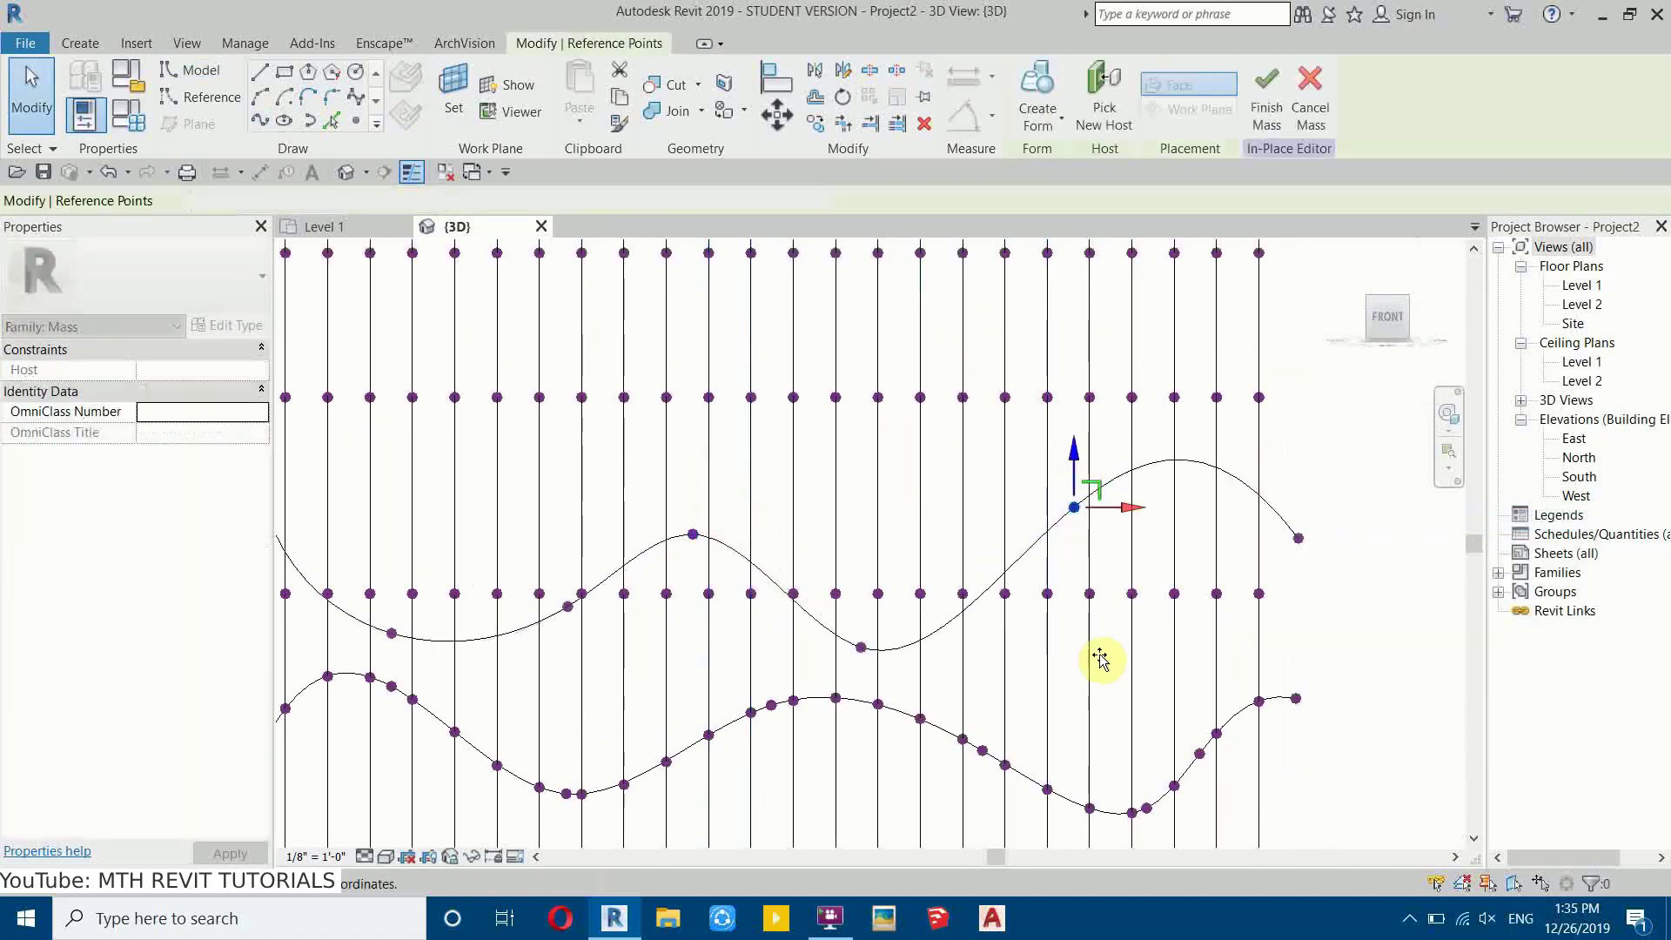
{"action": "left_click", "coordinate": [1194, 622]}
Step: Move the profiles' third-row reference points vertically onto the new wavy spline, working from the leftmost profile toward the right
{"action": "scroll", "coordinate": [1012, 702], "scroll_direction": "down", "scroll_amount": 3}
{"action": "scroll", "coordinate": [502, 675], "scroll_direction": "up", "scroll_amount": 2}
{"action": "scroll", "coordinate": [533, 698], "scroll_direction": "down", "scroll_amount": 2}
{"action": "left_click_drag", "start_coordinate": [388, 623], "coordinate": [1262, 665]}
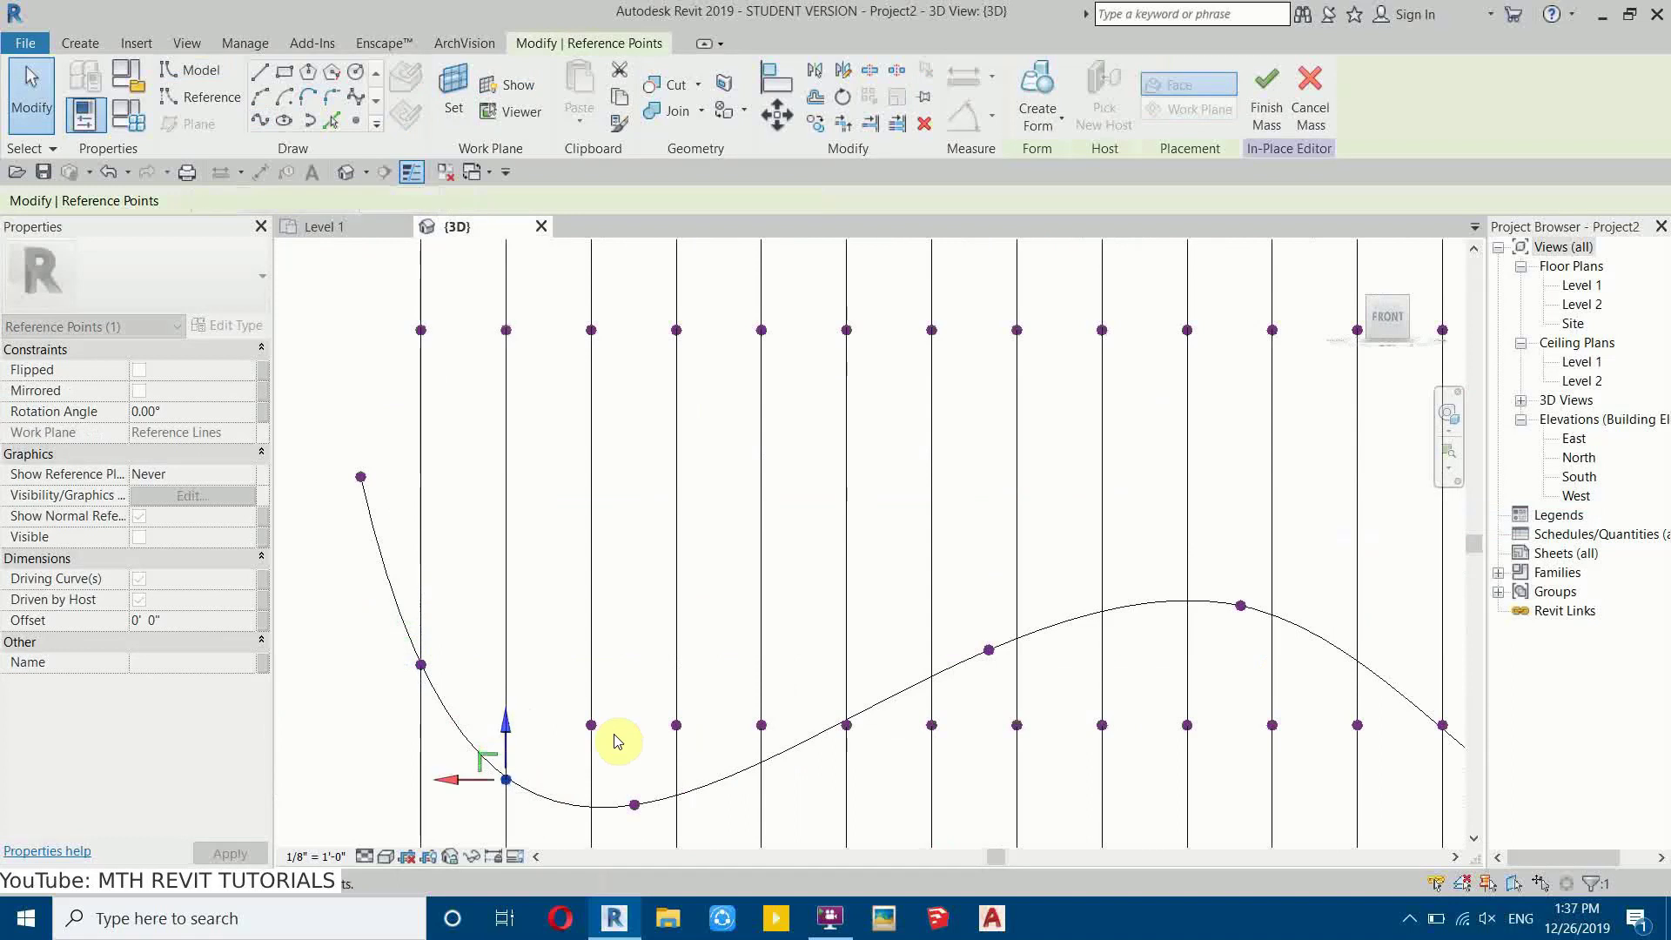
{"action": "left_click_drag", "start_coordinate": [617, 741], "coordinate": [757, 720]}
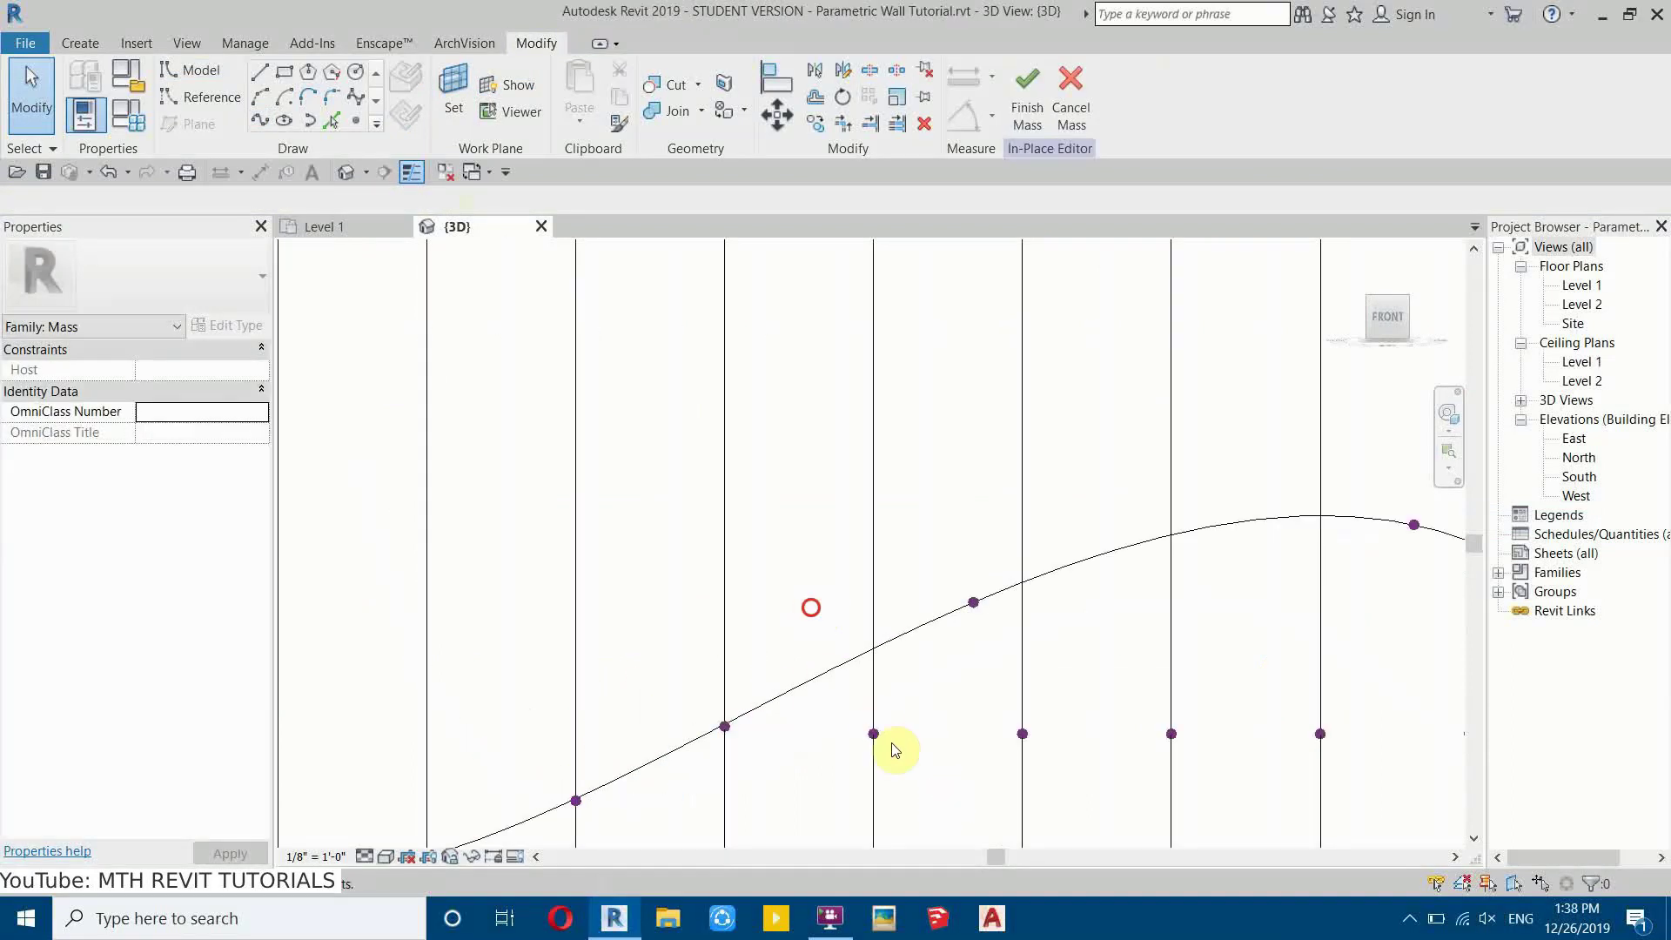
{"action": "left_click", "coordinate": [873, 734]}
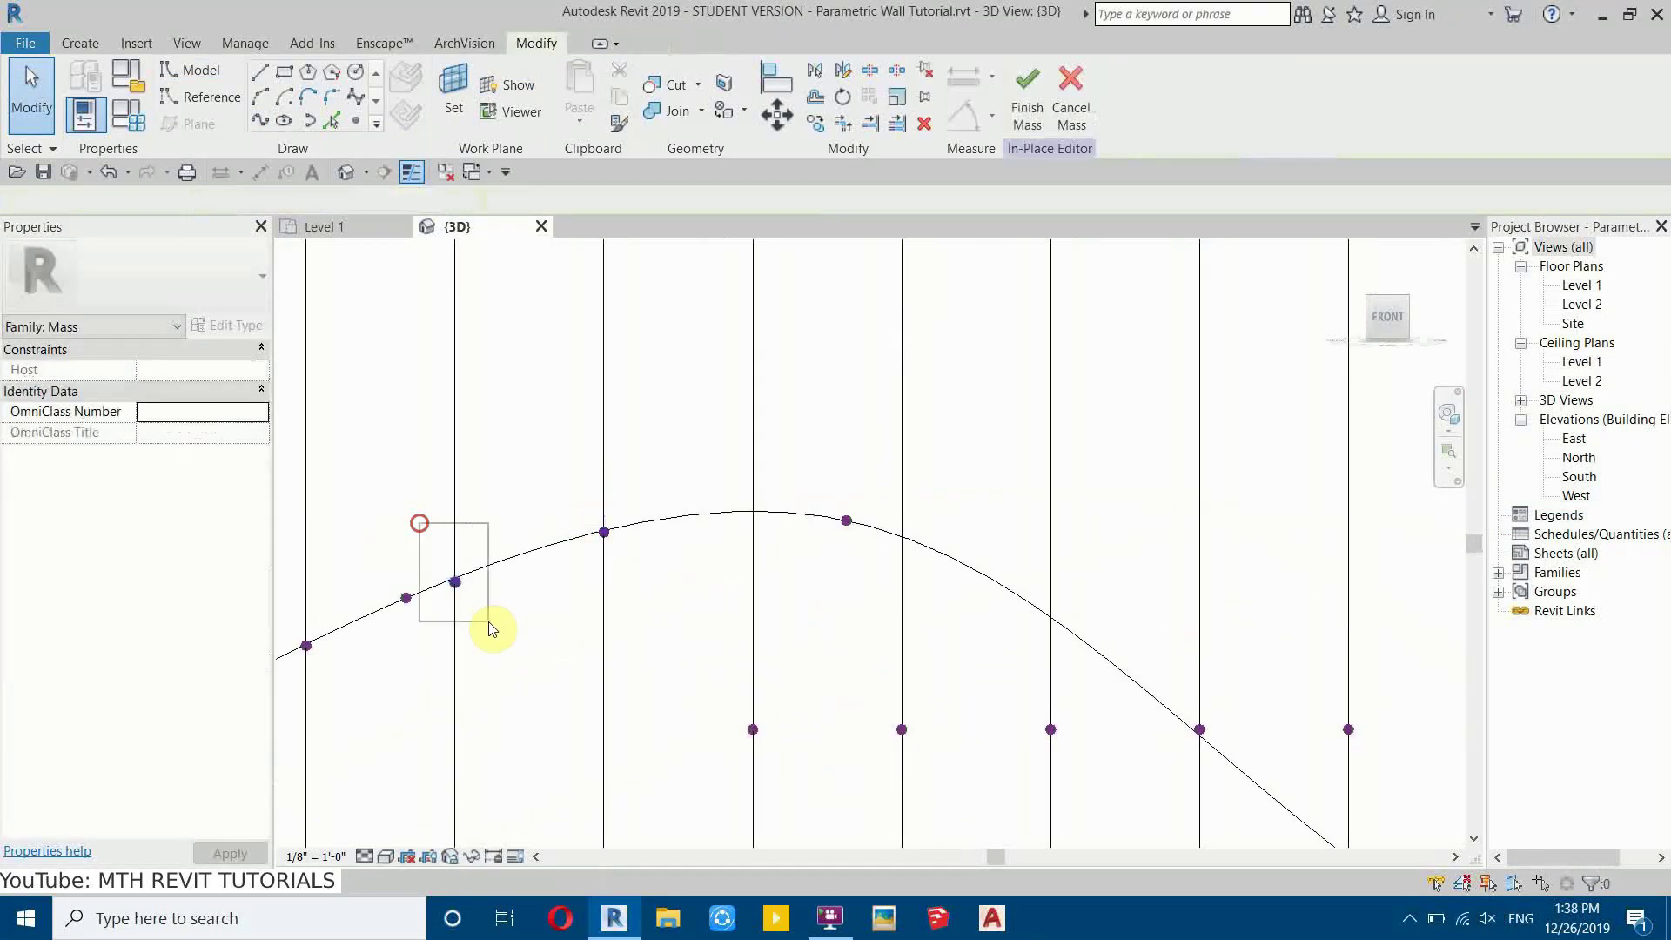
{"action": "left_click", "coordinate": [455, 575]}
{"action": "left_click_drag", "start_coordinate": [456, 575], "coordinate": [769, 692]}
{"action": "left_click", "coordinate": [899, 496]}
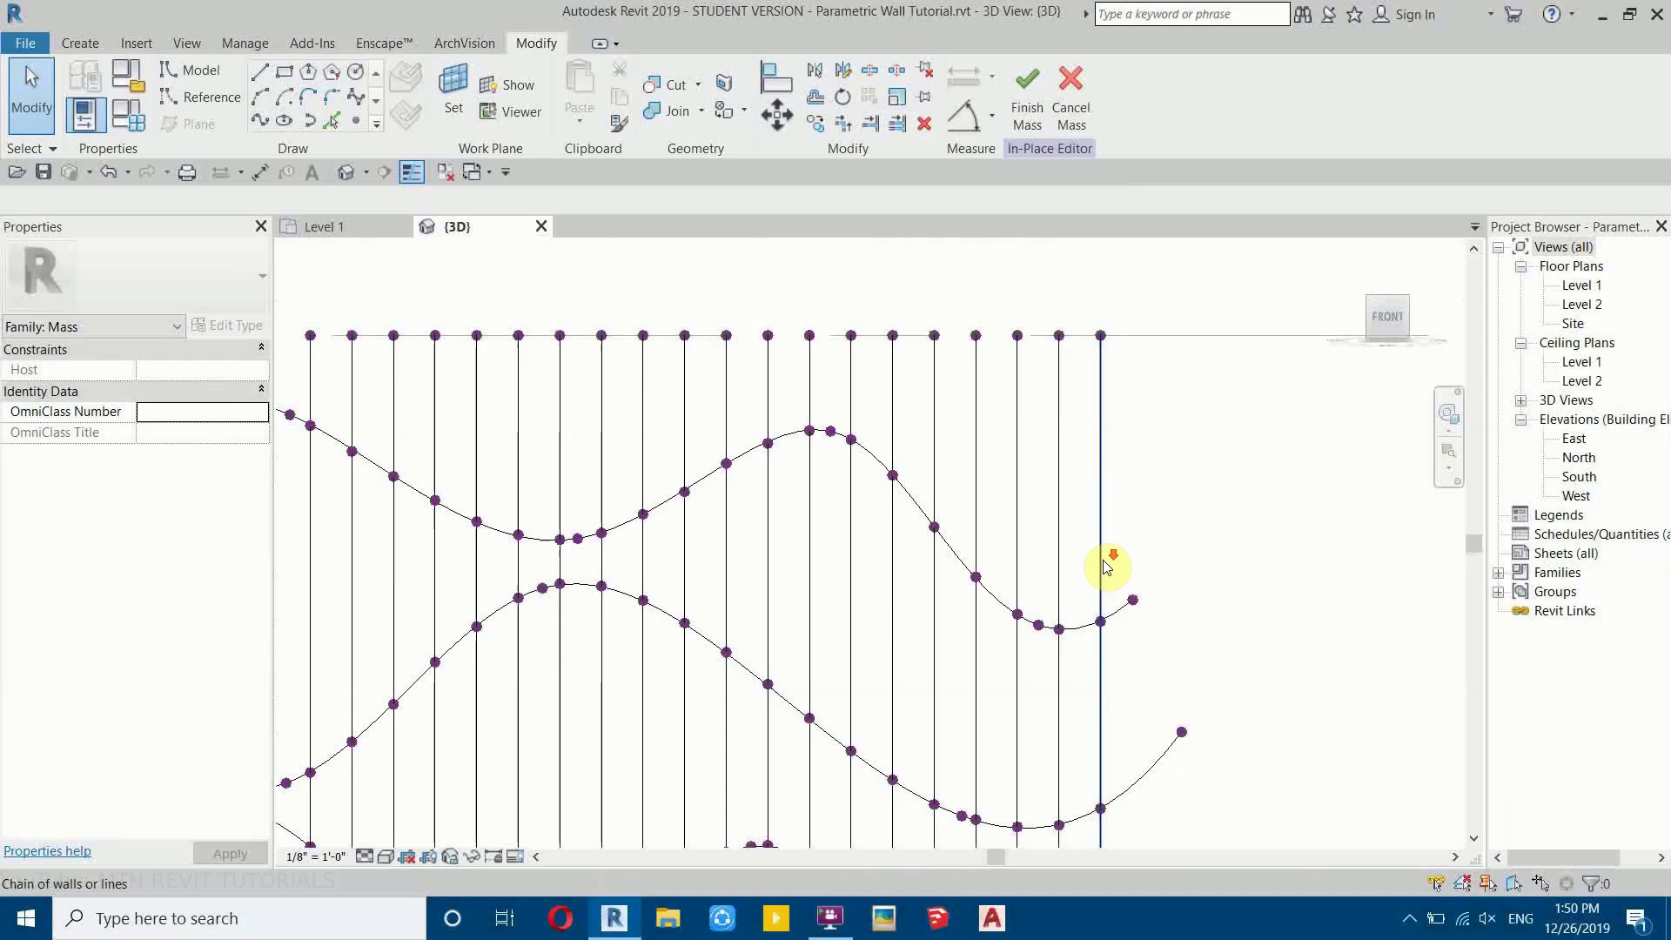
Step: Create a planar surface form from the wavy spline and vertical line of the rightmost profile
{"action": "scroll", "coordinate": [843, 571], "scroll_direction": "down", "scroll_amount": 2}
{"action": "middle_click_drag", "start_coordinate": [843, 571], "coordinate": [741, 484]}
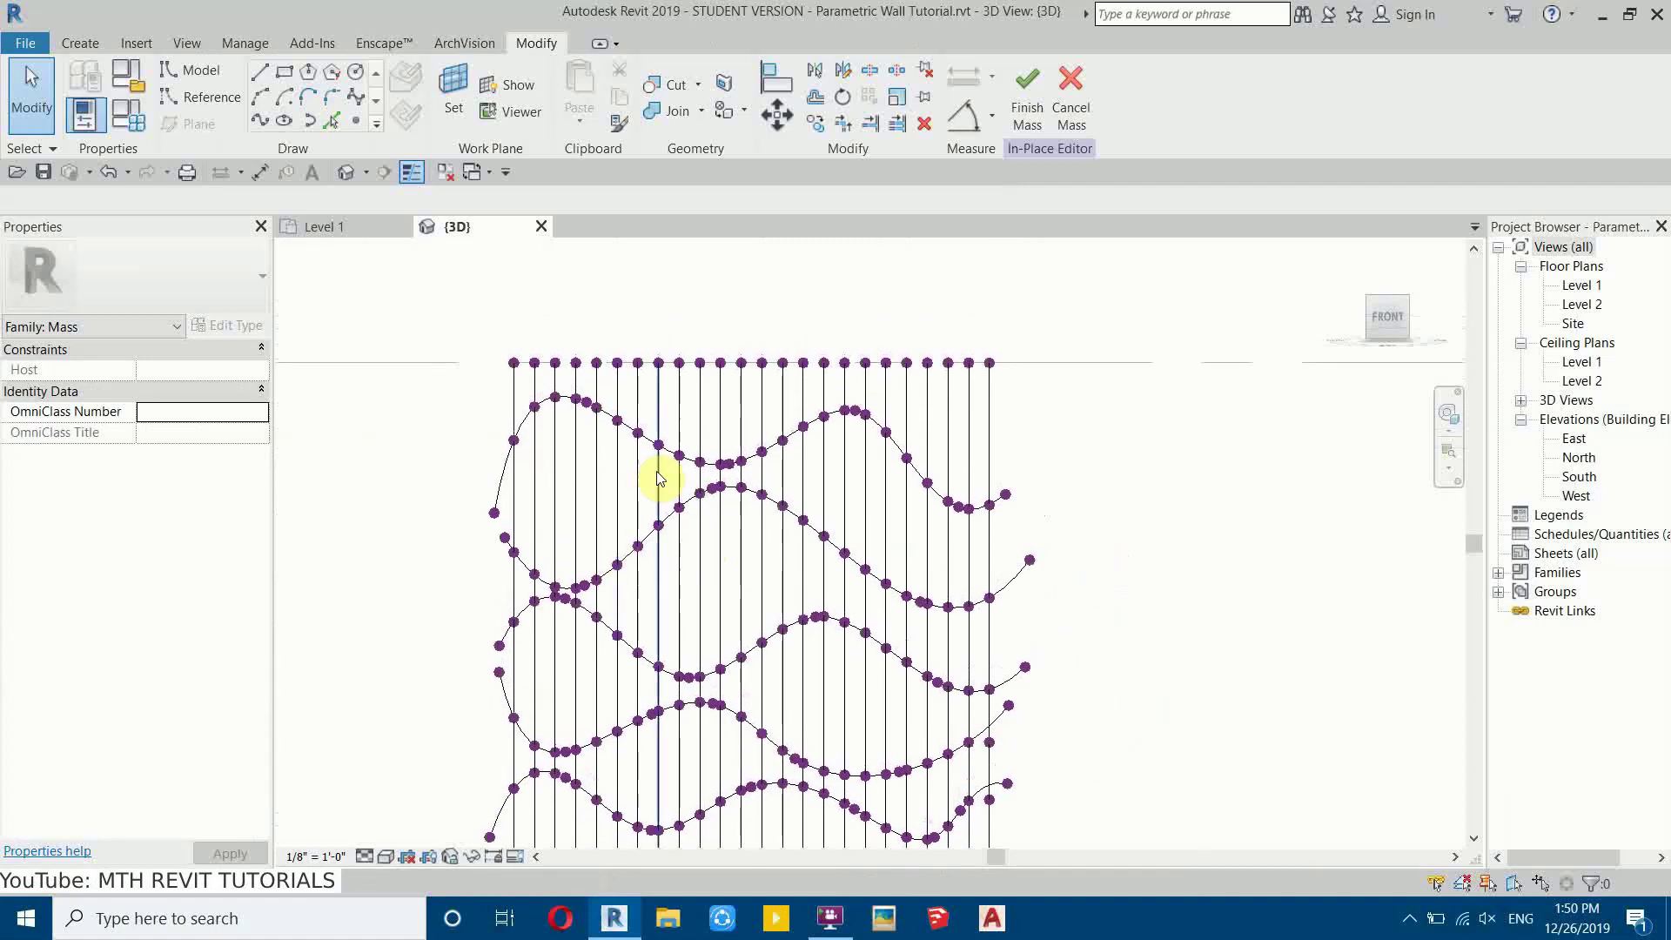
{"action": "middle_click_drag", "start_coordinate": [731, 702], "coordinate": [576, 575], "text": "shift"}
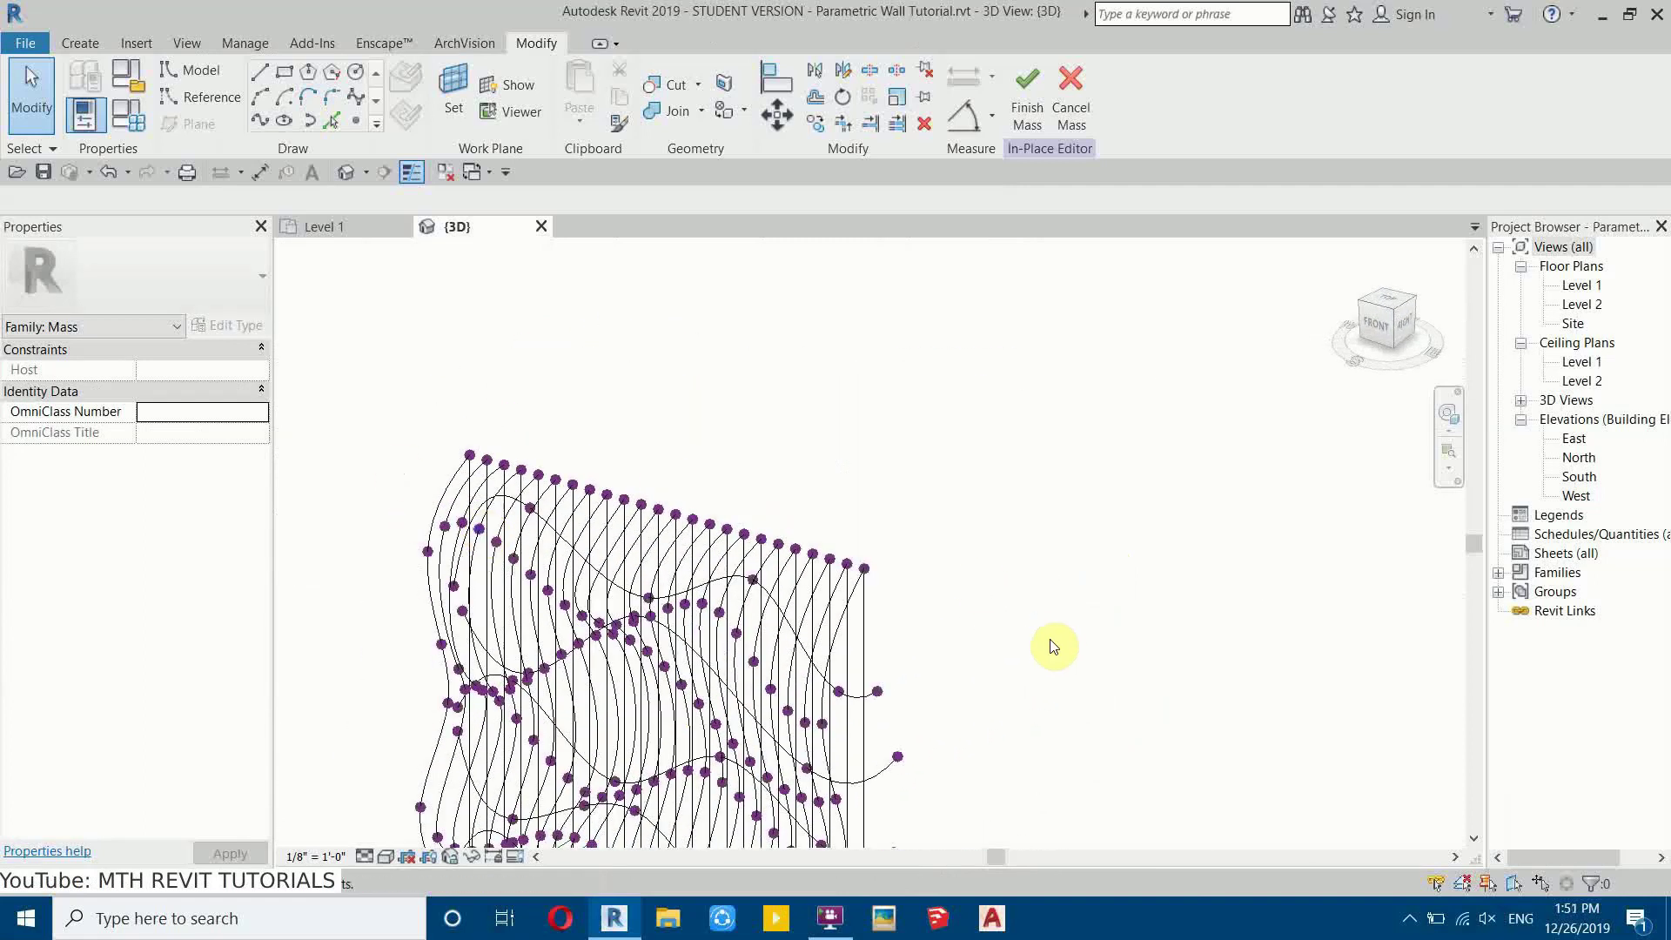
{"action": "scroll", "coordinate": [883, 499], "scroll_direction": "down", "scroll_amount": 4}
{"action": "scroll", "coordinate": [855, 550], "scroll_direction": "up", "scroll_amount": 7}
{"action": "scroll", "coordinate": [884, 524], "scroll_direction": "up", "scroll_amount": 3}
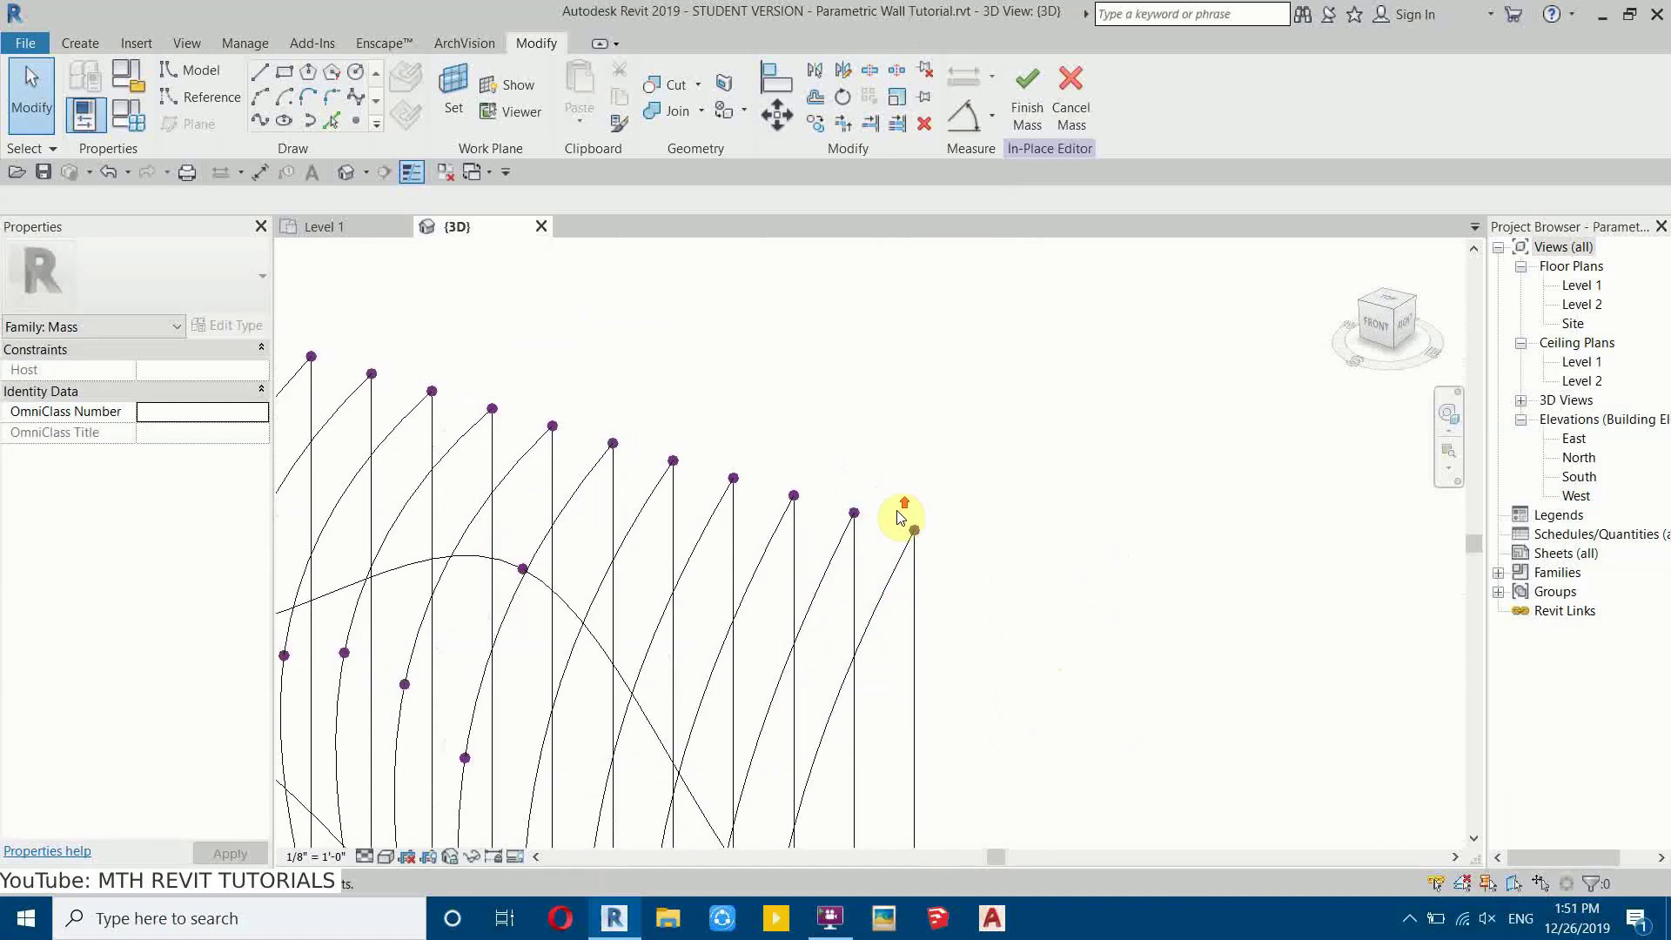
{"action": "left_click", "coordinate": [903, 578]}
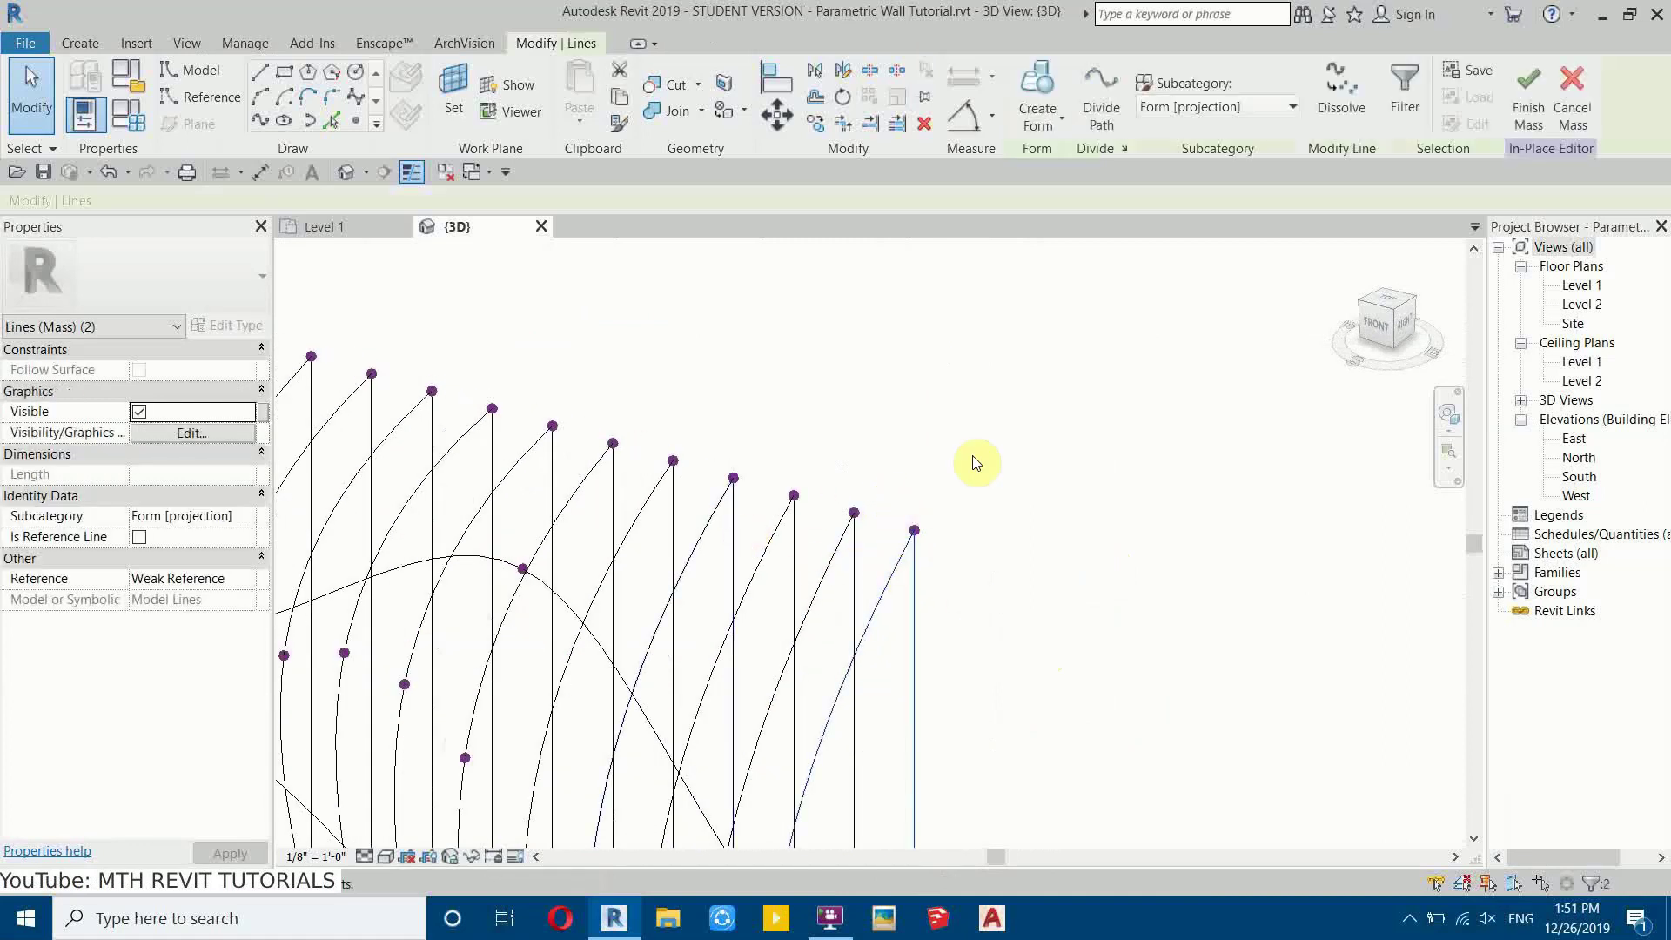
{"action": "left_click", "coordinate": [1032, 87]}
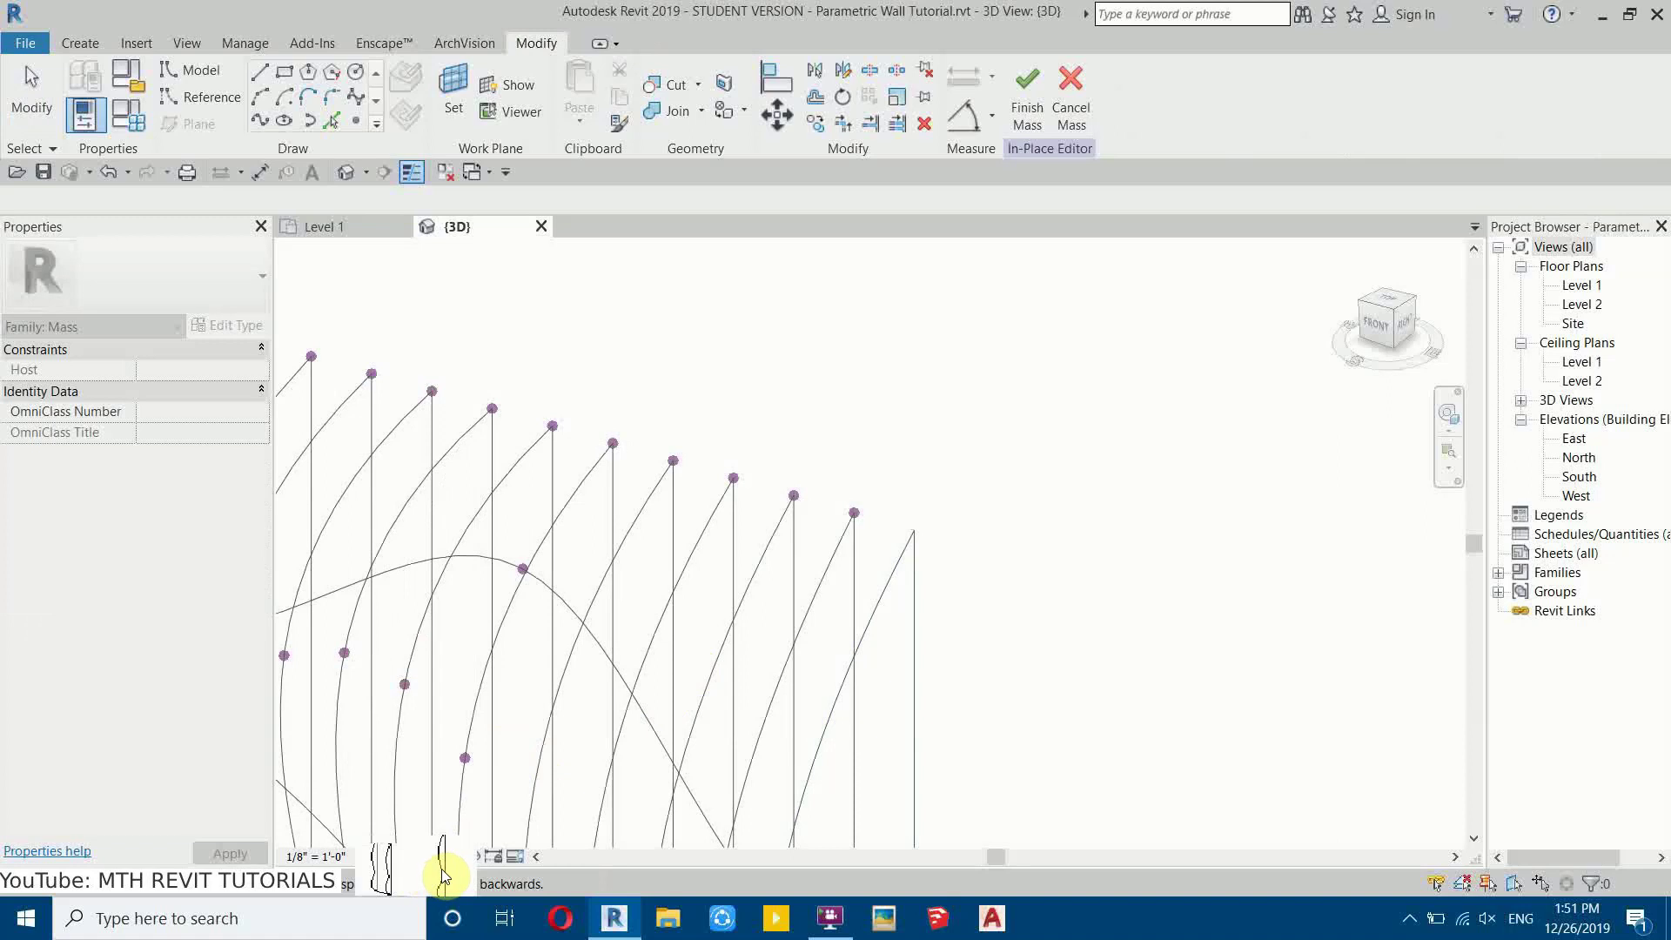
{"action": "left_click", "coordinate": [442, 877]}
Step: Select the spline and vertical line of the second profile from the right end for its surface form
{"action": "scroll", "coordinate": [1018, 619], "scroll_direction": "up", "scroll_amount": 1}
{"action": "middle_click_drag", "start_coordinate": [1028, 619], "coordinate": [992, 635], "text": "shift"}
{"action": "scroll", "coordinate": [1015, 620], "scroll_direction": "down", "scroll_amount": 2}
{"action": "scroll", "coordinate": [880, 687], "scroll_direction": "down", "scroll_amount": 3}
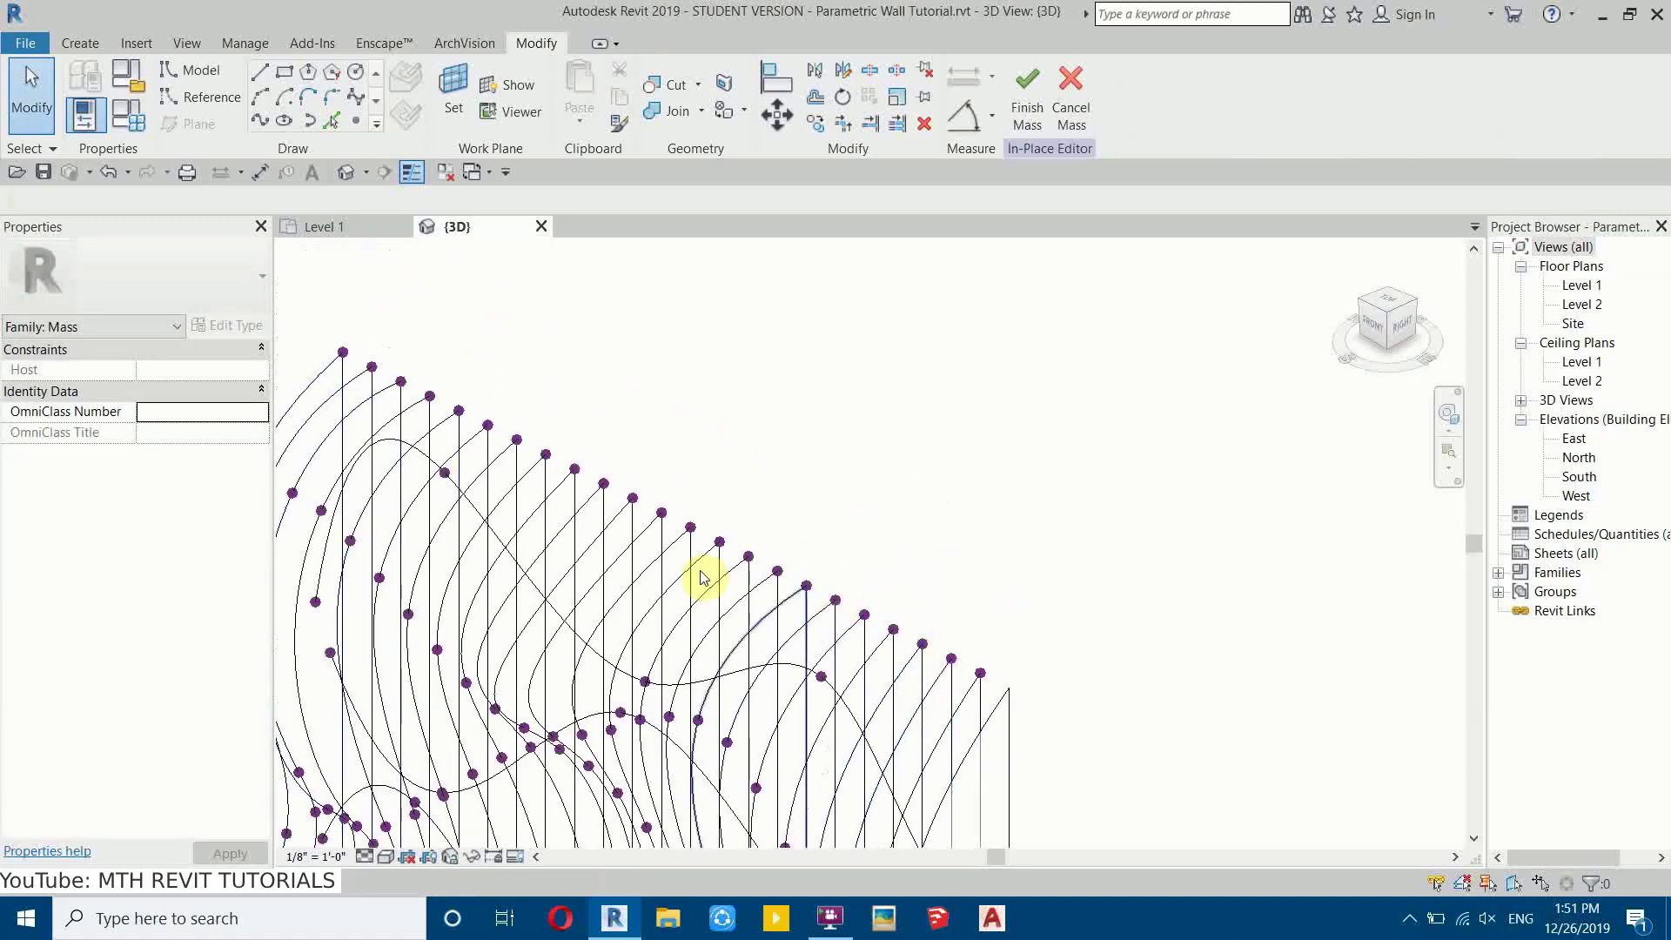
{"action": "scroll", "coordinate": [910, 656], "scroll_direction": "up", "scroll_amount": 6}
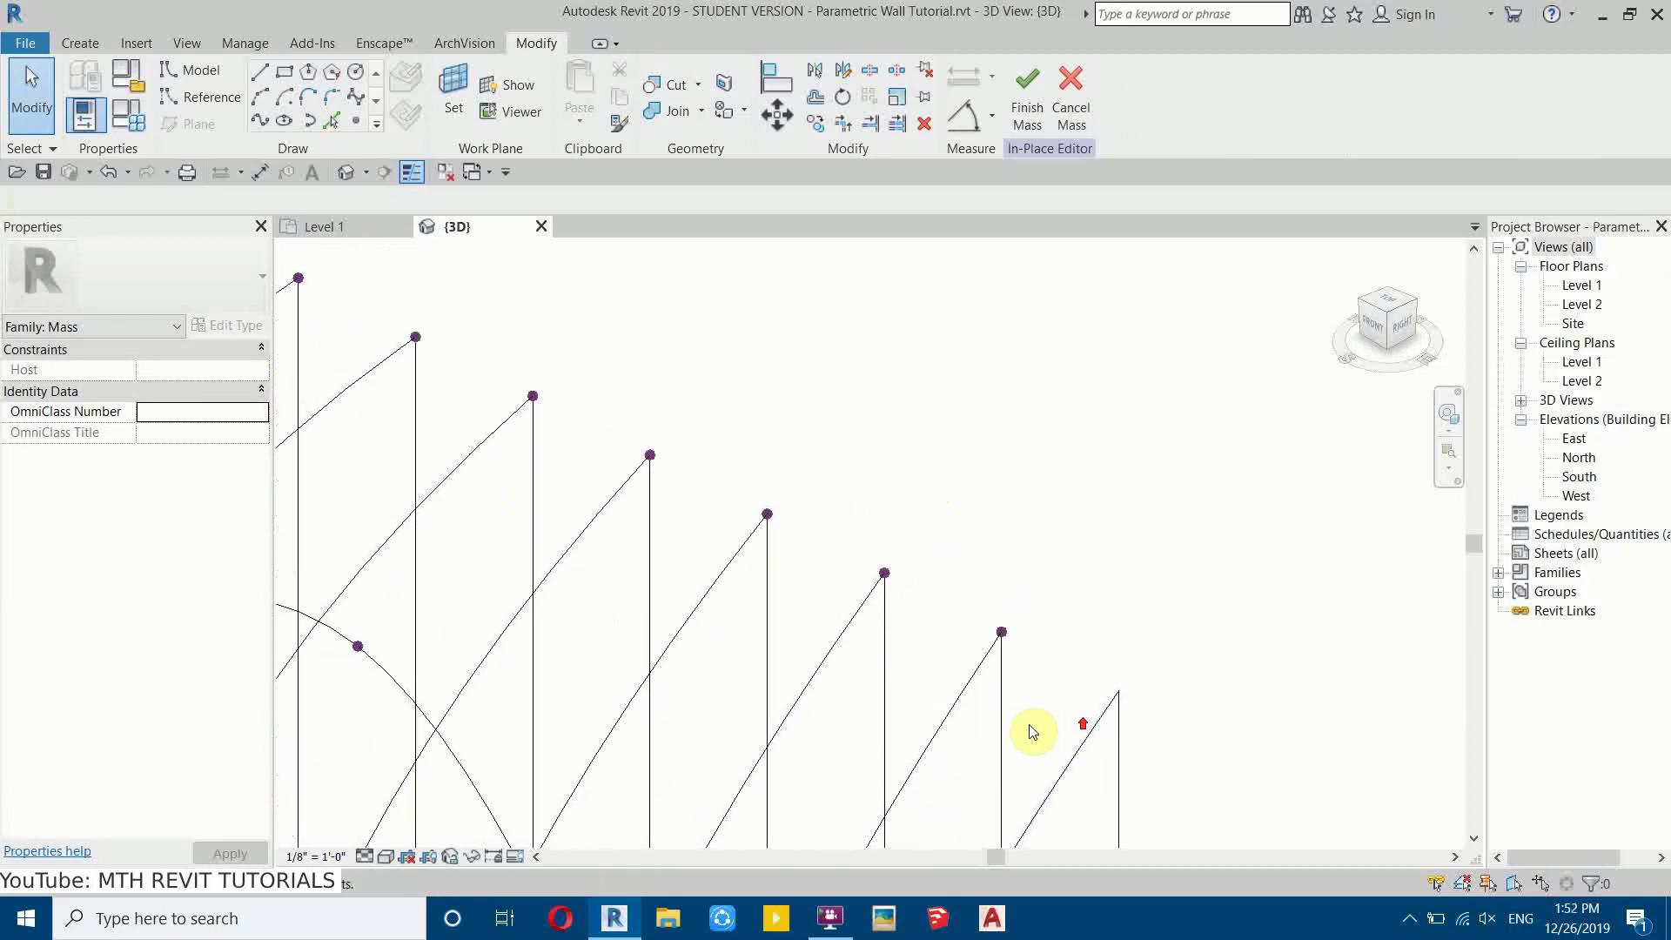
{"action": "left_click", "coordinate": [1006, 717]}
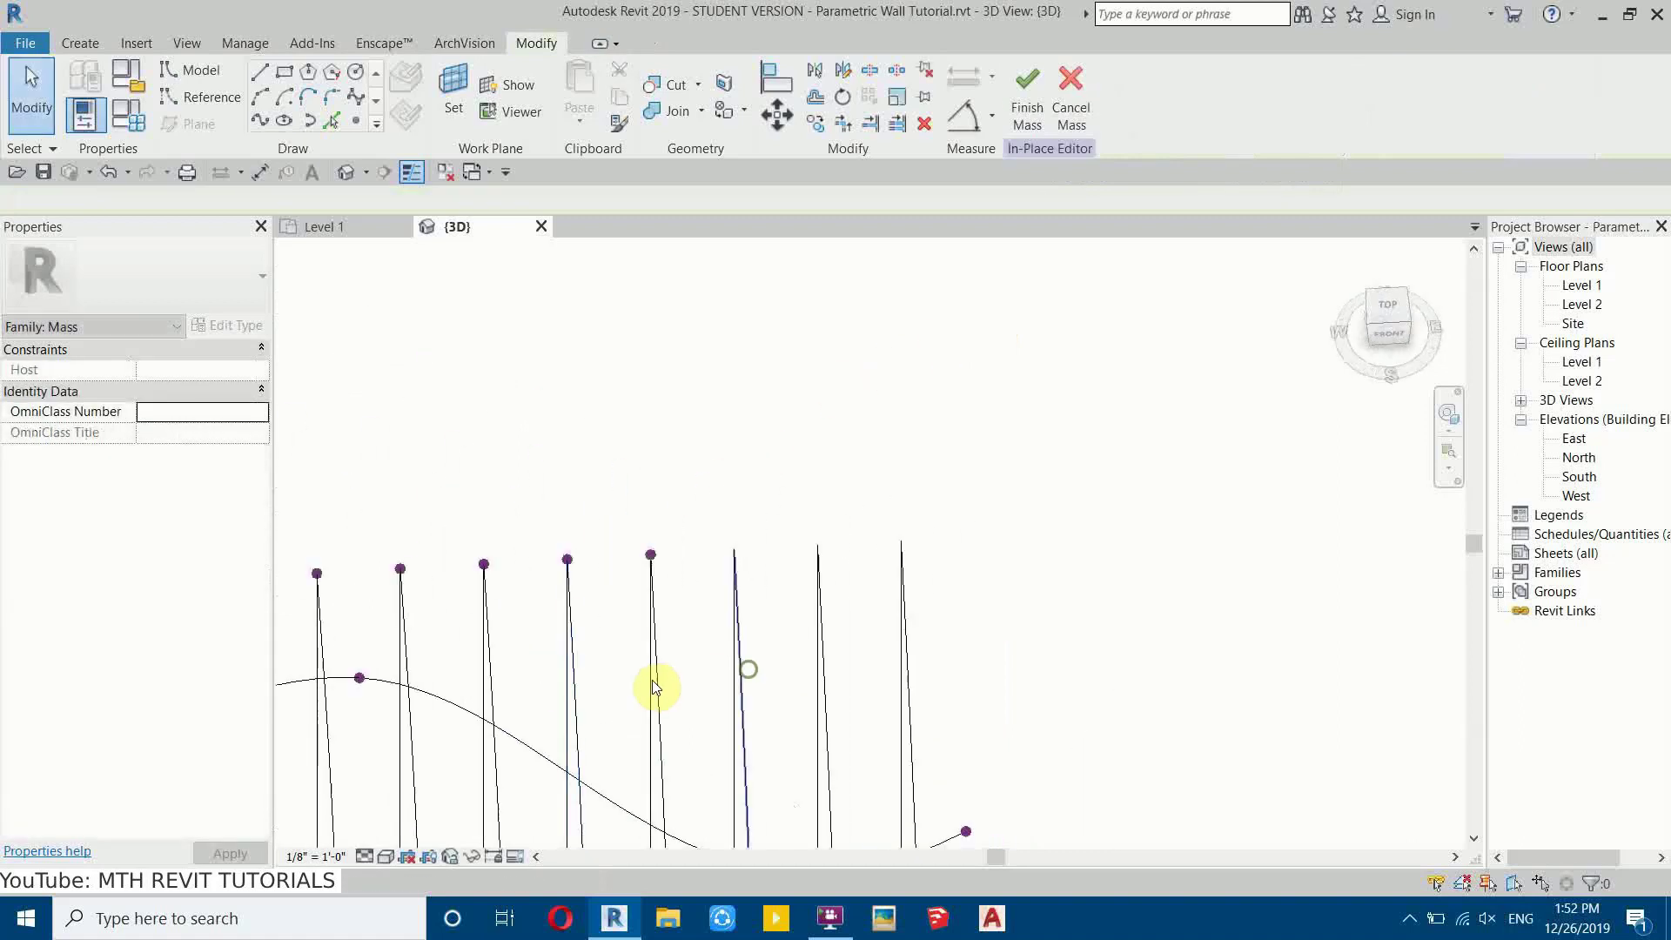
Step: Create planar surface forms from the fourth and fifth profiles counted from the right end
{"action": "left_click", "coordinate": [653, 683]}
{"action": "left_click", "coordinate": [1034, 128]}
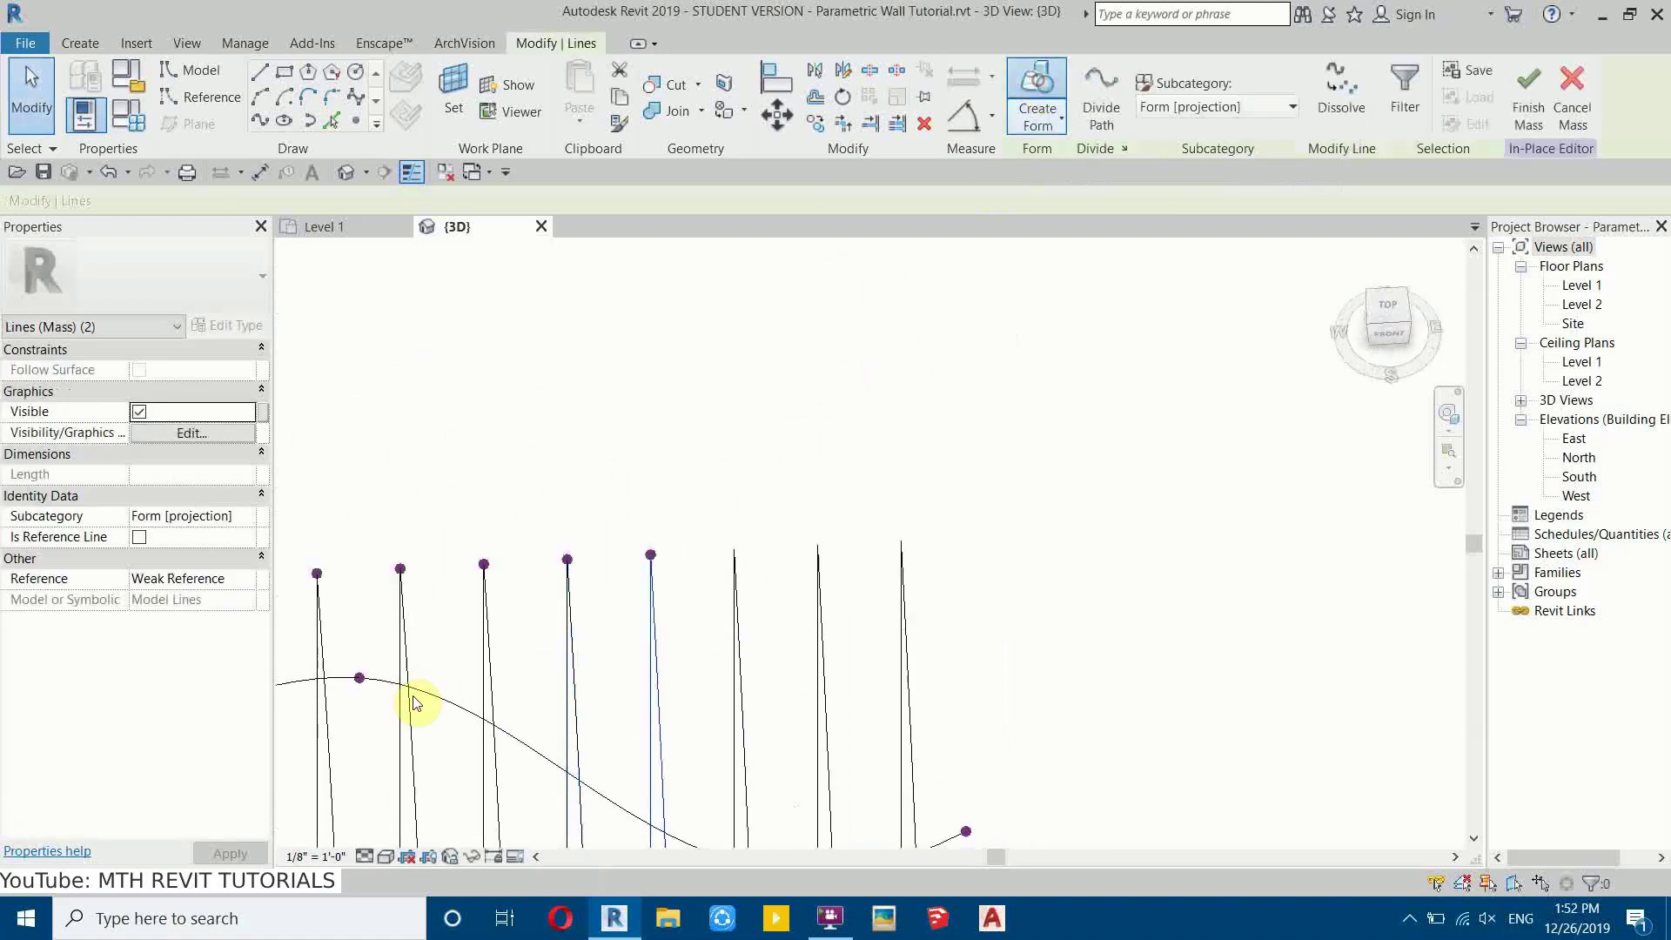
{"action": "left_click", "coordinate": [617, 573]}
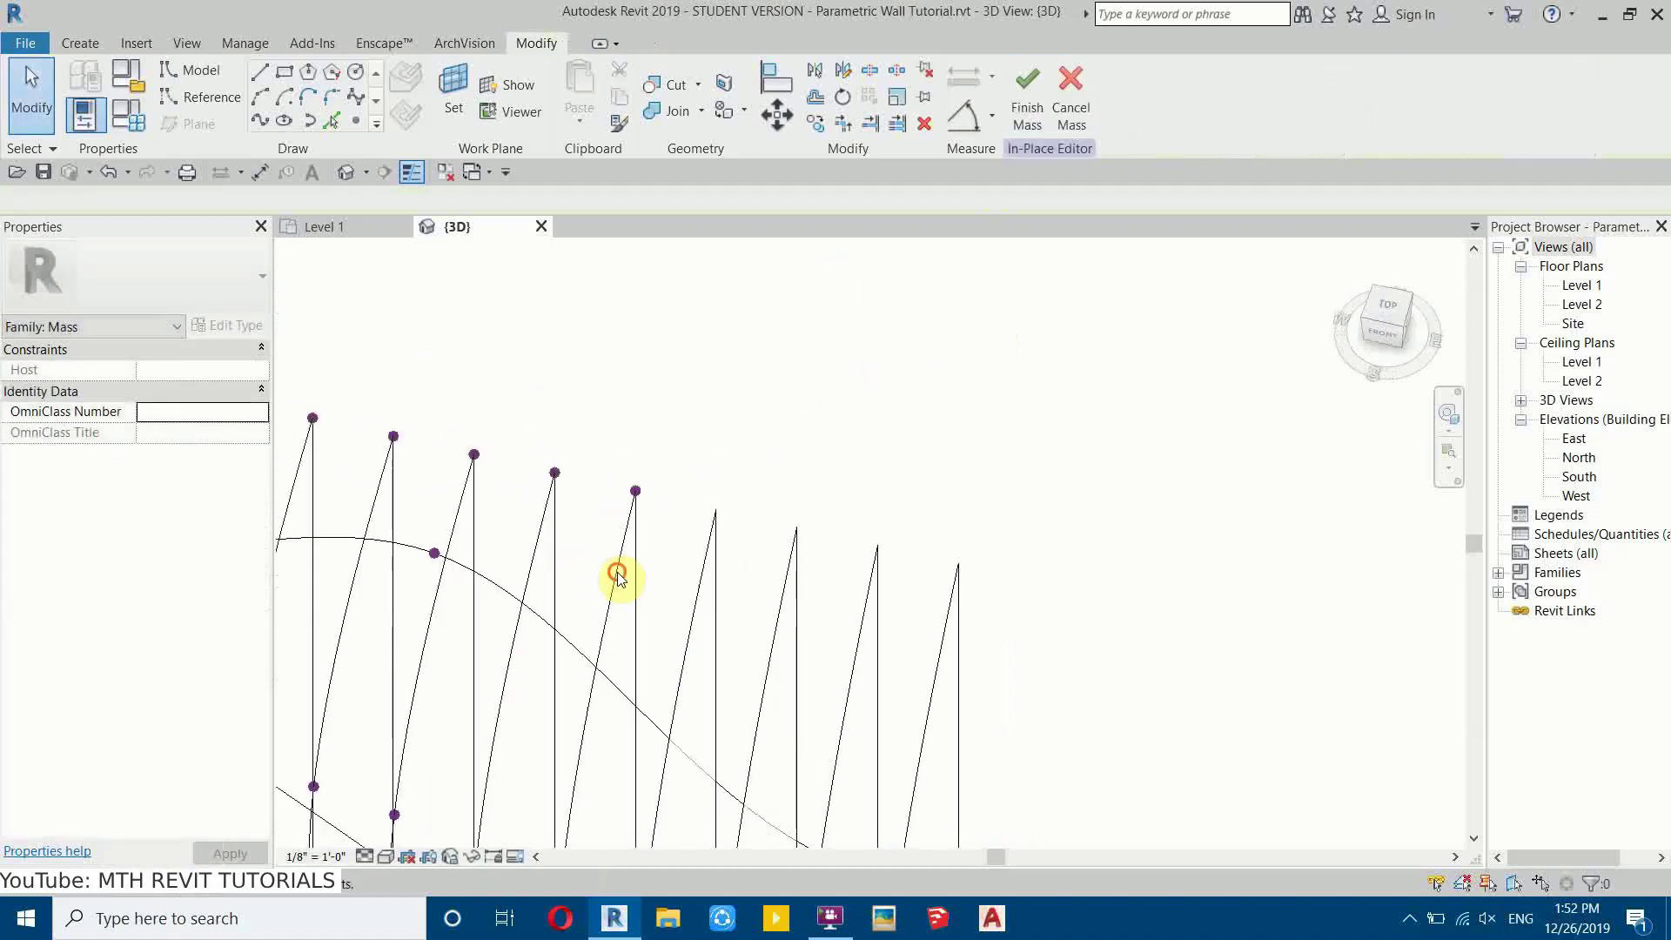
{"action": "left_click", "coordinate": [618, 577]}
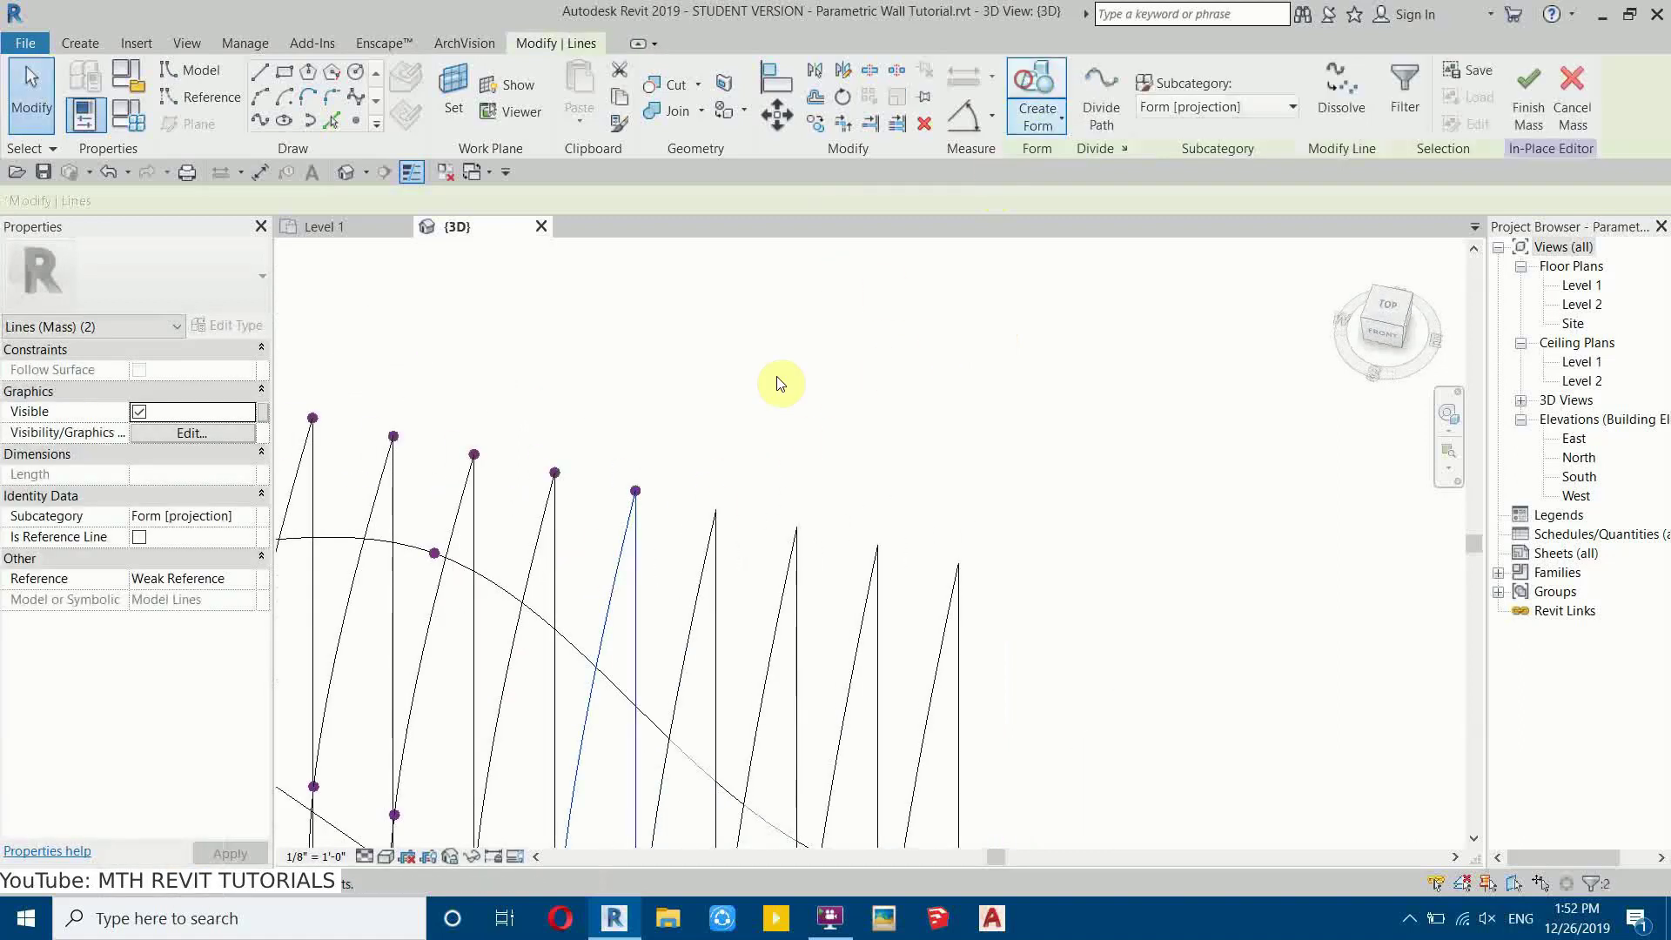
{"action": "left_click", "coordinate": [387, 764]}
Step: Create a planar surface form from the spline and vertical line of the leftmost profile
{"action": "middle_click_drag", "start_coordinate": [1120, 586], "coordinate": [1132, 540], "text": "shift"}
{"action": "left_click", "coordinate": [1114, 554]}
{"action": "scroll", "coordinate": [729, 450], "scroll_direction": "up", "scroll_amount": 3}
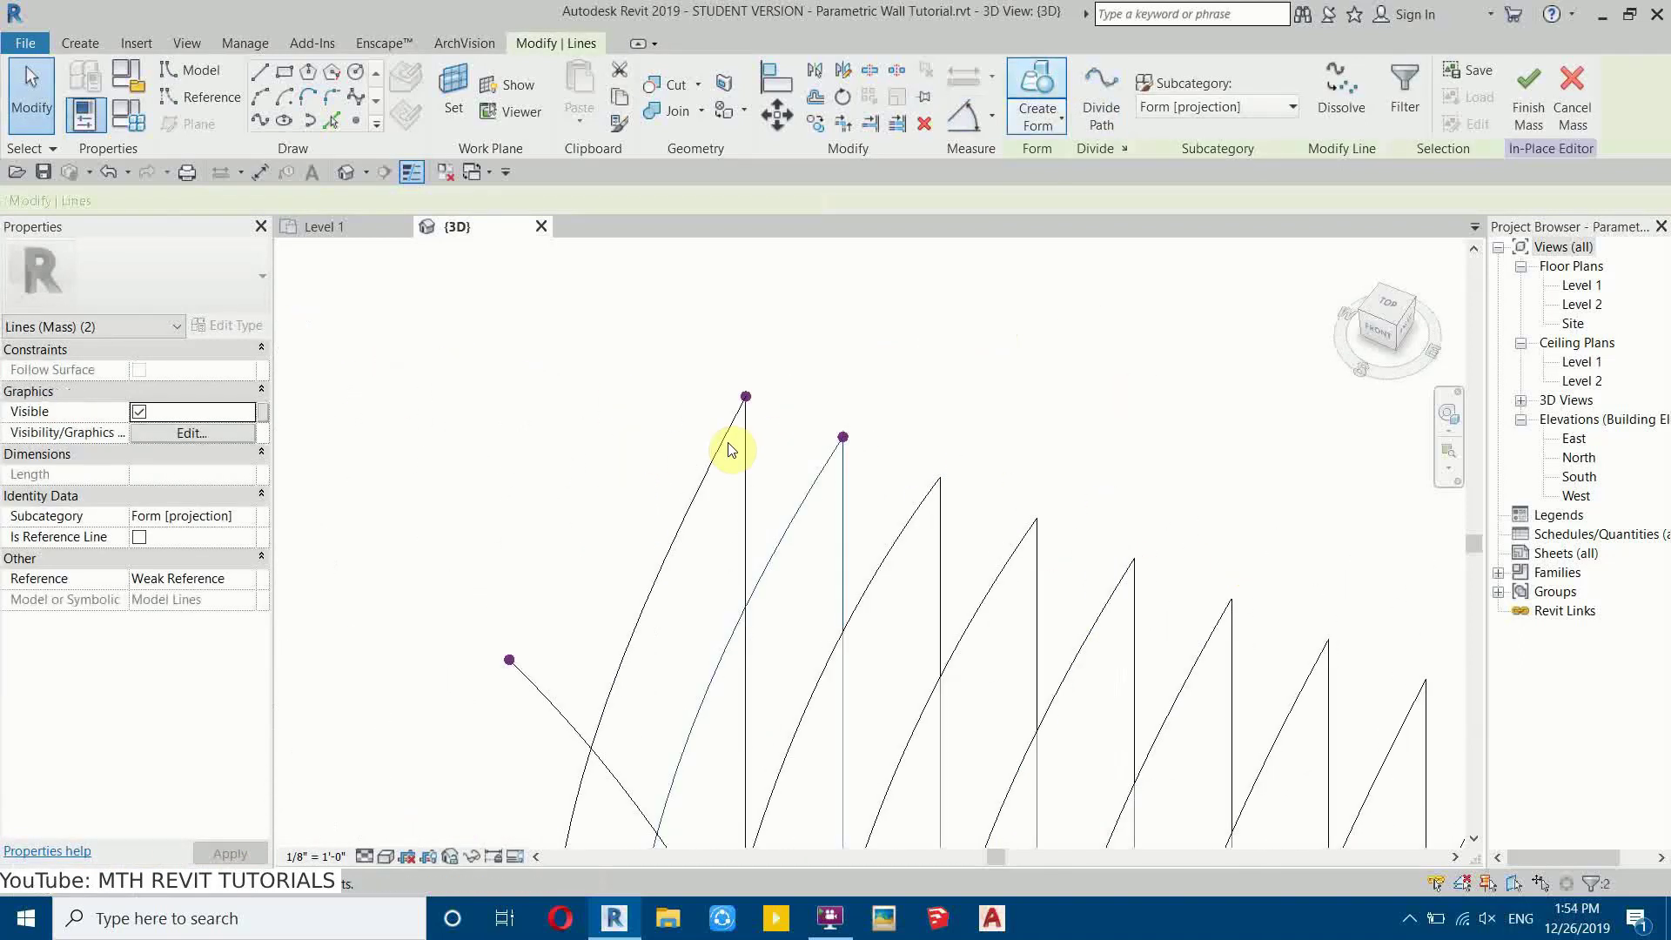
{"action": "left_click", "coordinate": [686, 515]}
{"action": "left_click", "coordinate": [1030, 90]}
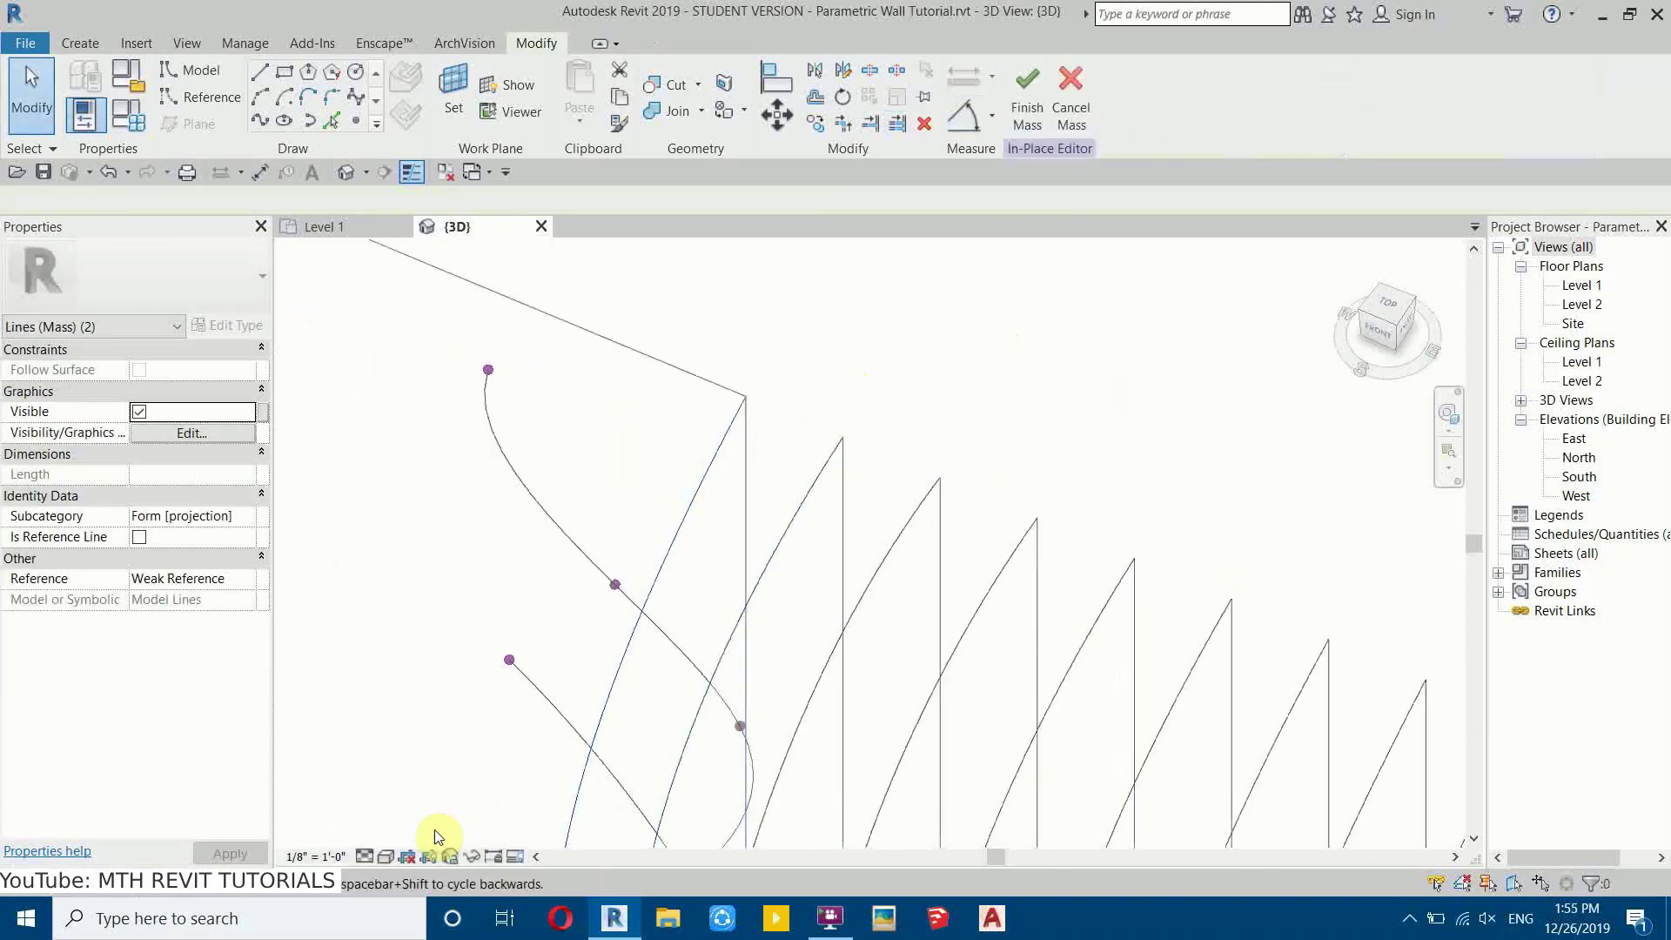
{"action": "middle_click_drag", "start_coordinate": [512, 383], "coordinate": [622, 402], "text": "shift"}
{"action": "key", "text": "Escape"}
Step: Check the row of surface forms in 3D and finish the in-place mass
{"action": "scroll", "coordinate": [566, 442], "scroll_direction": "down", "scroll_amount": 6}
{"action": "middle_click_drag", "start_coordinate": [713, 522], "coordinate": [651, 477], "text": "shift"}
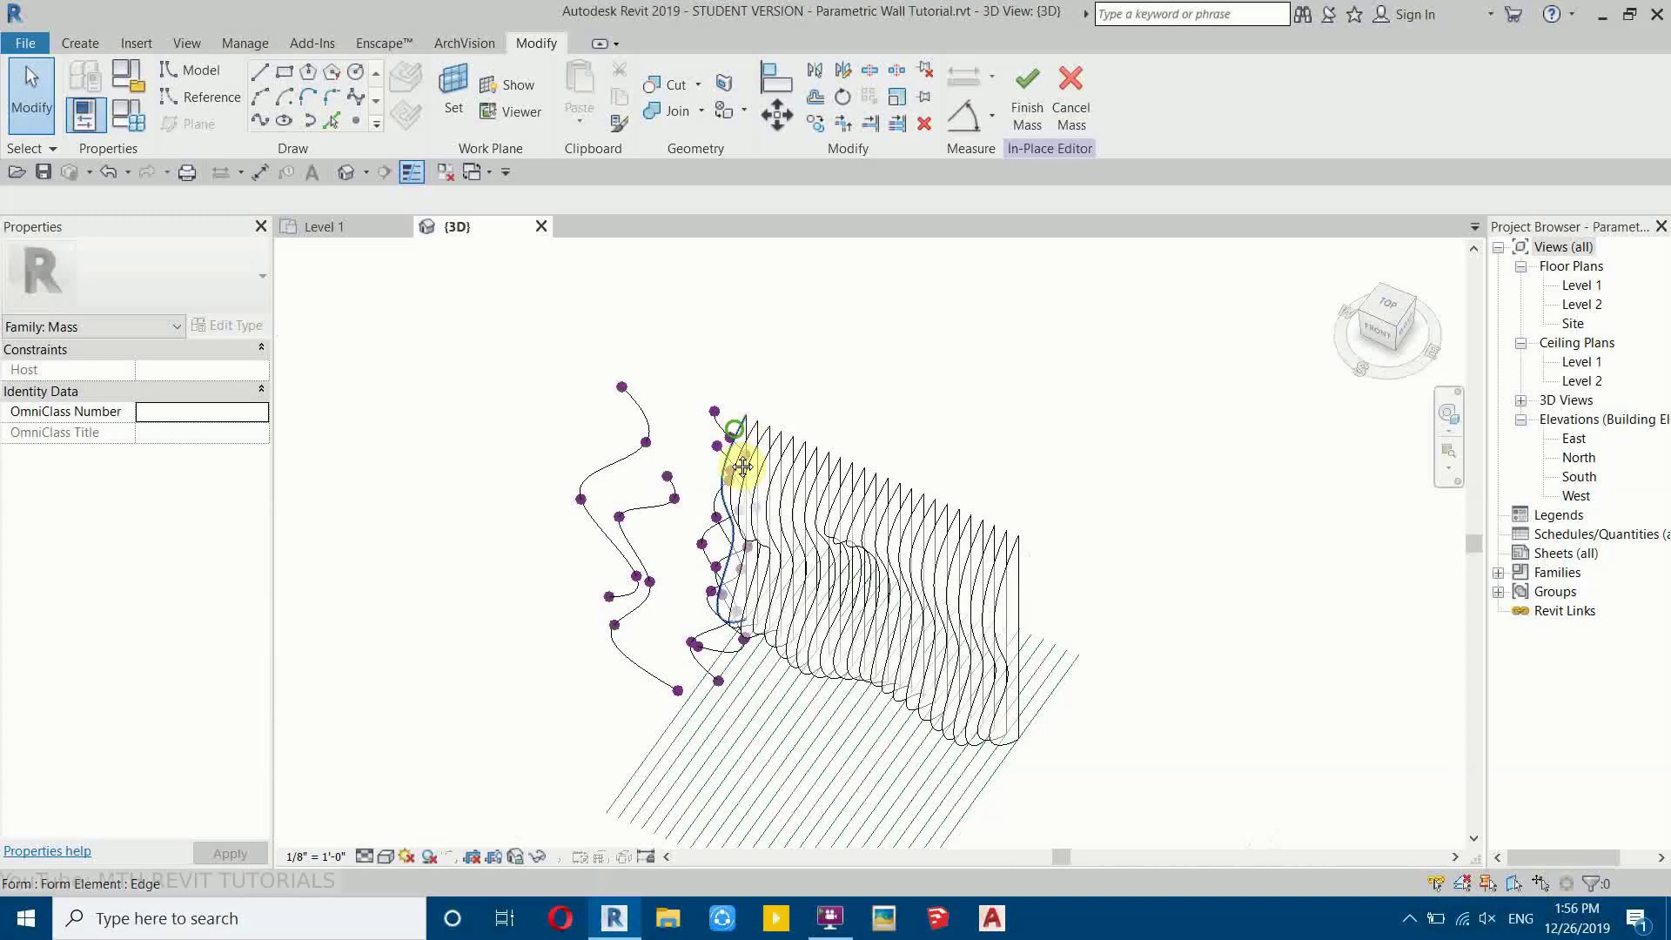
{"action": "scroll", "coordinate": [715, 533], "scroll_direction": "up", "scroll_amount": 3}
{"action": "middle_click_drag", "start_coordinate": [716, 533], "coordinate": [860, 489], "text": "shift"}
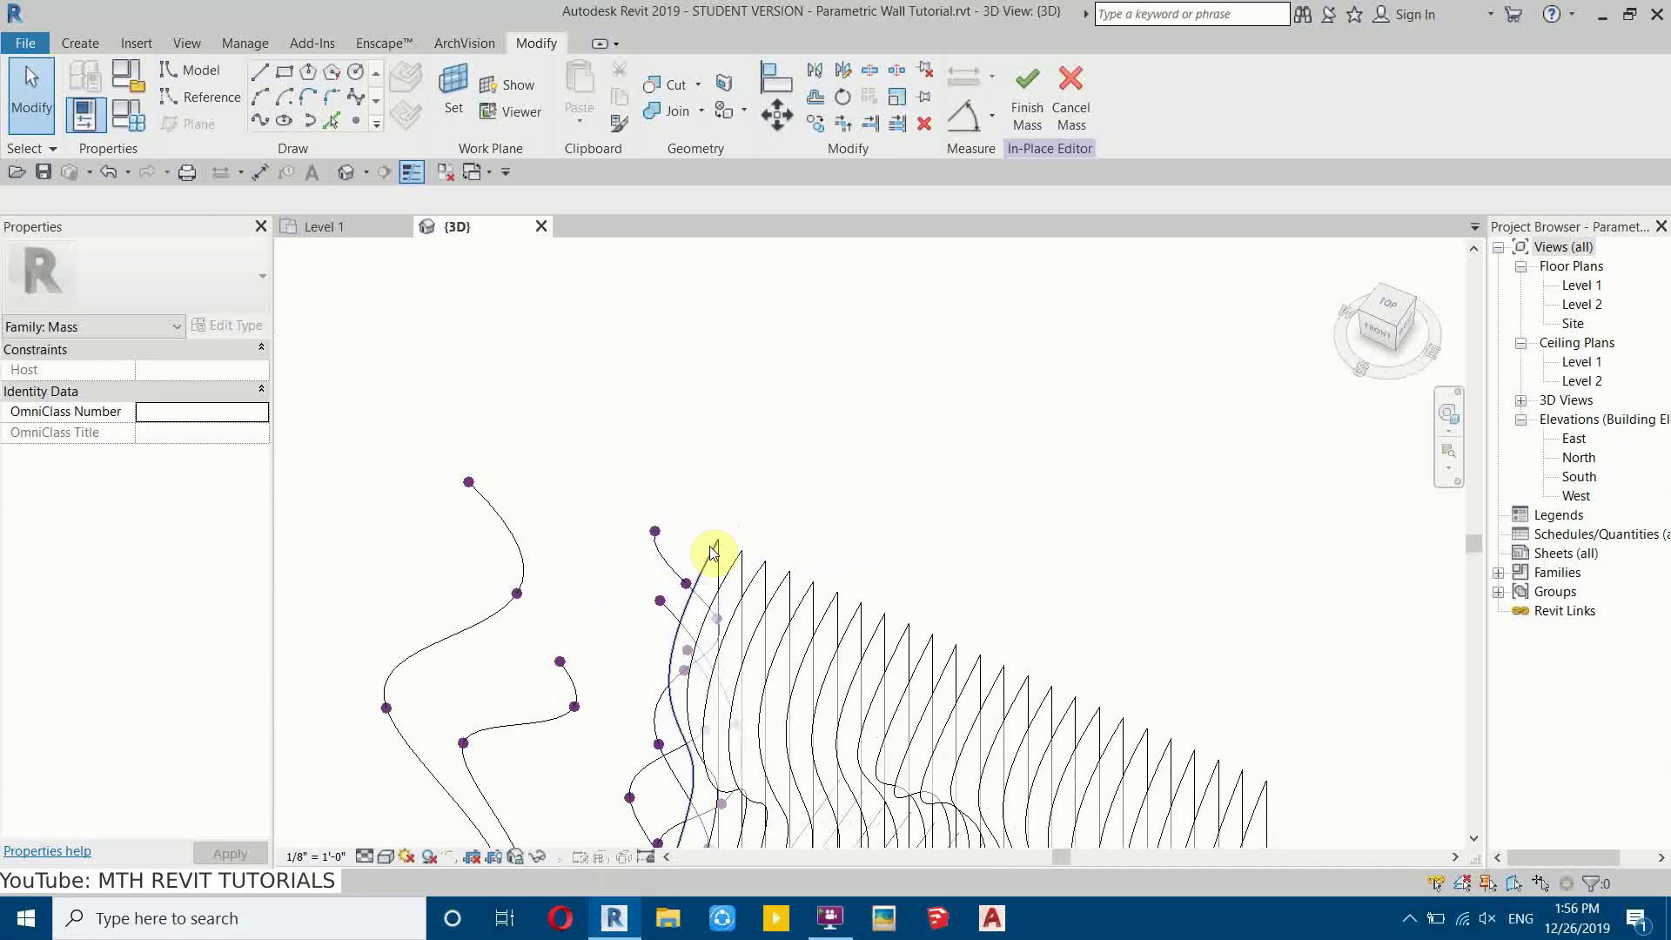
{"action": "left_click", "coordinate": [1026, 122]}
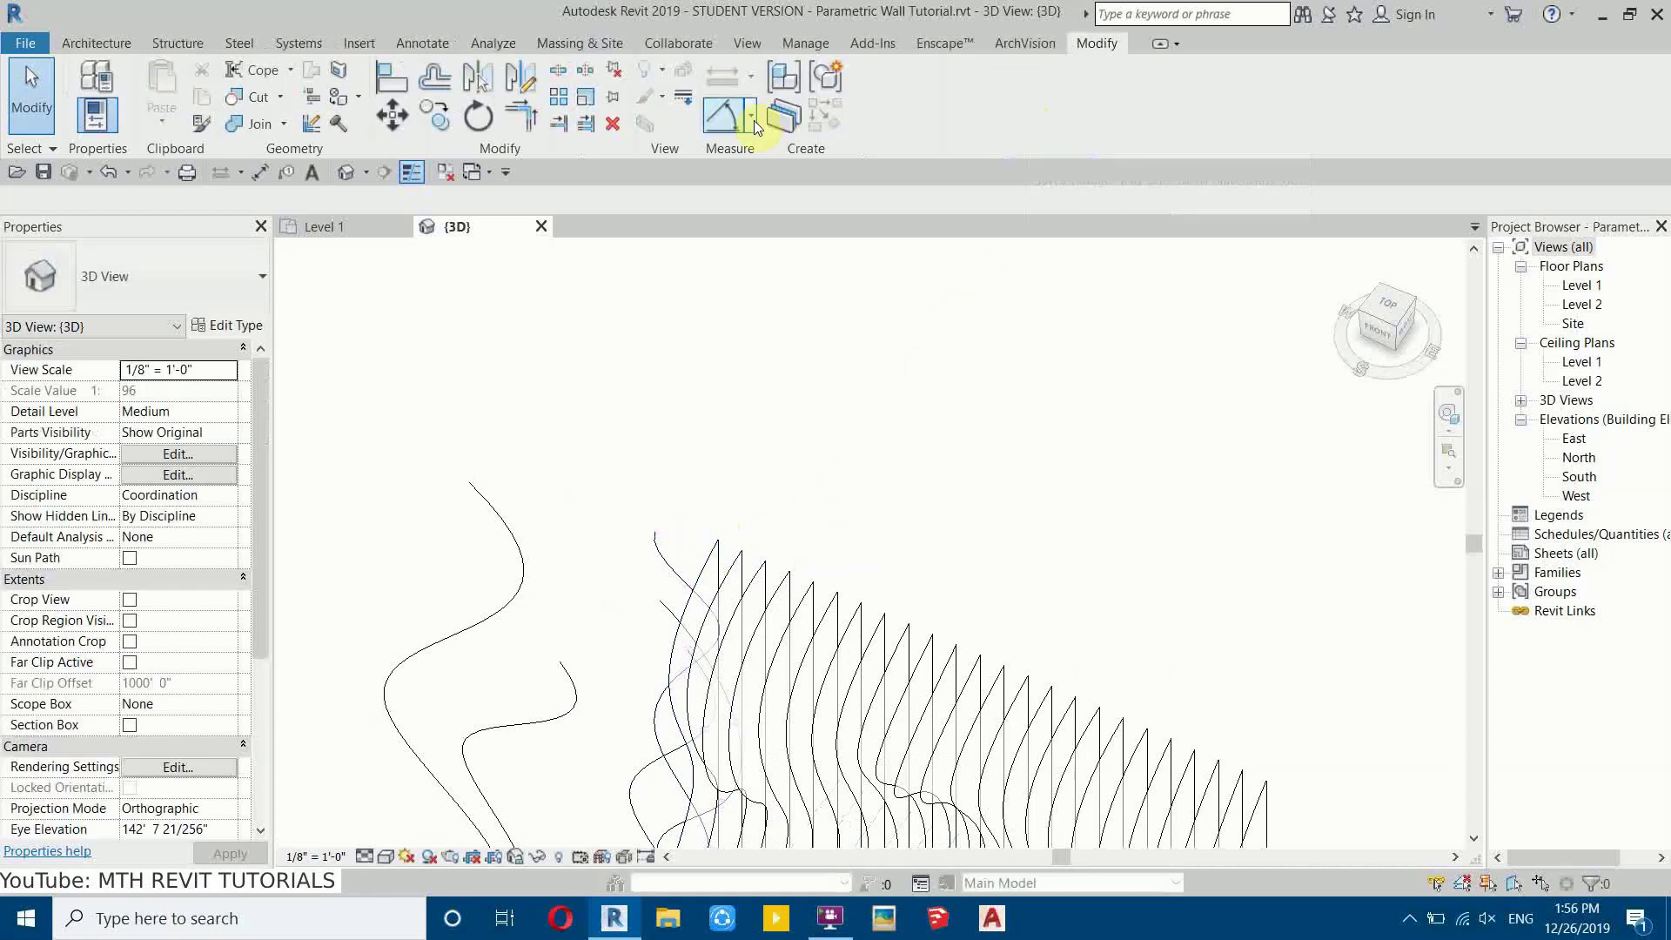
Step: Start a wall and duplicate the Generic - 8" basic wall type under the name 2"
{"action": "left_click", "coordinate": [76, 40]}
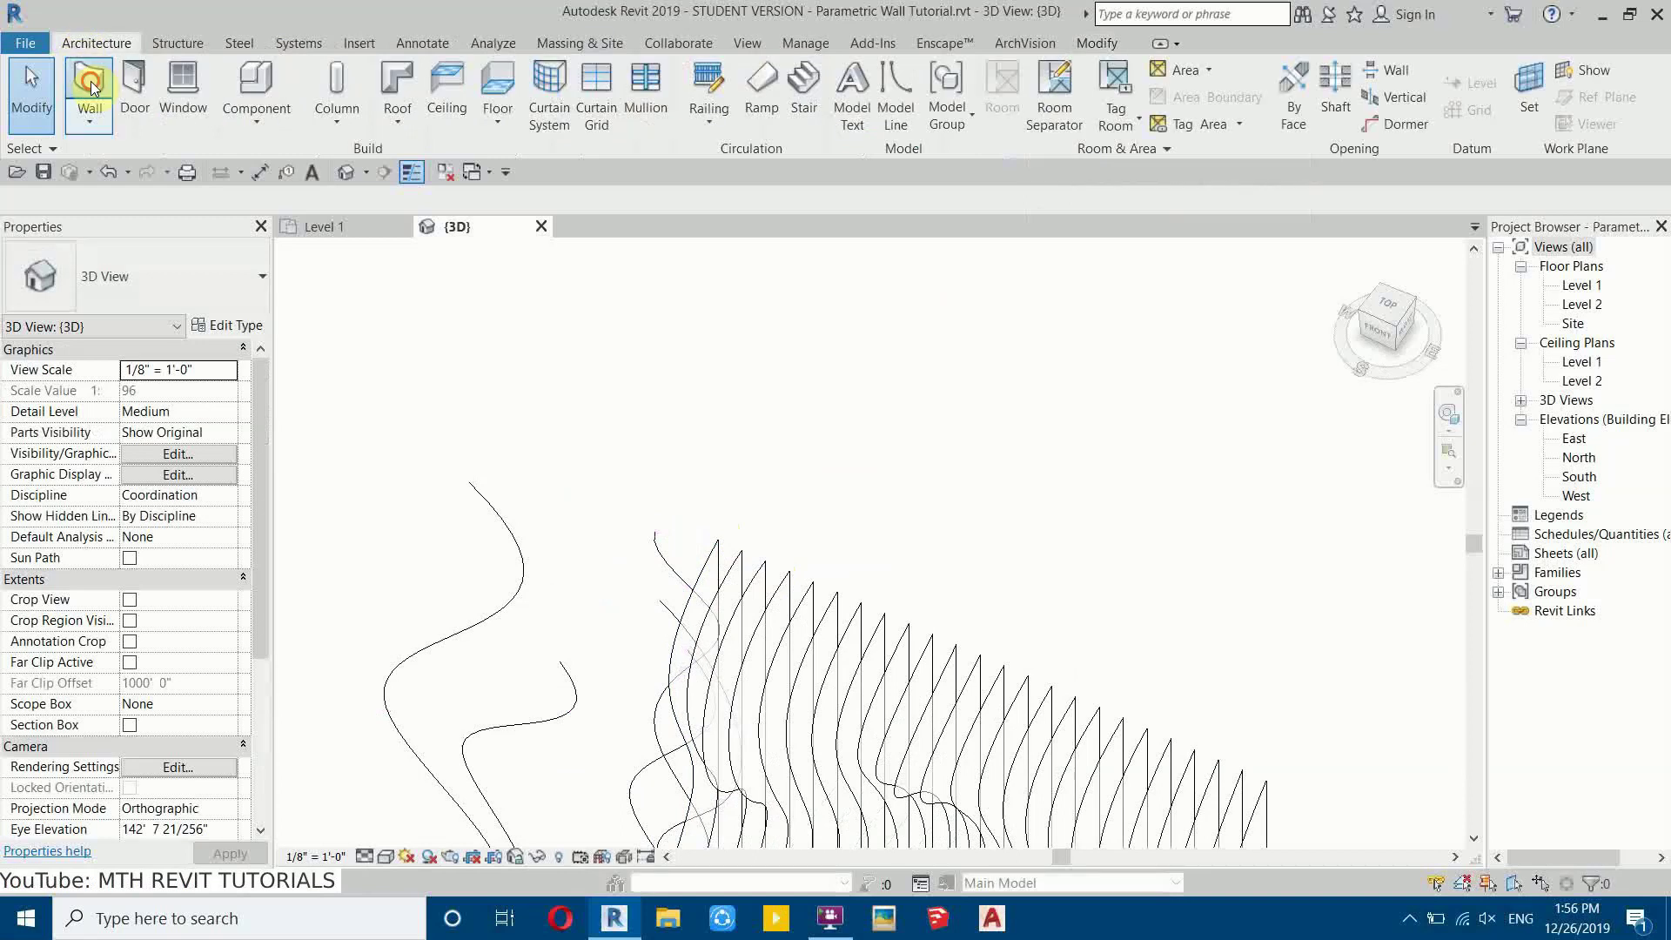
{"action": "left_click", "coordinate": [87, 83]}
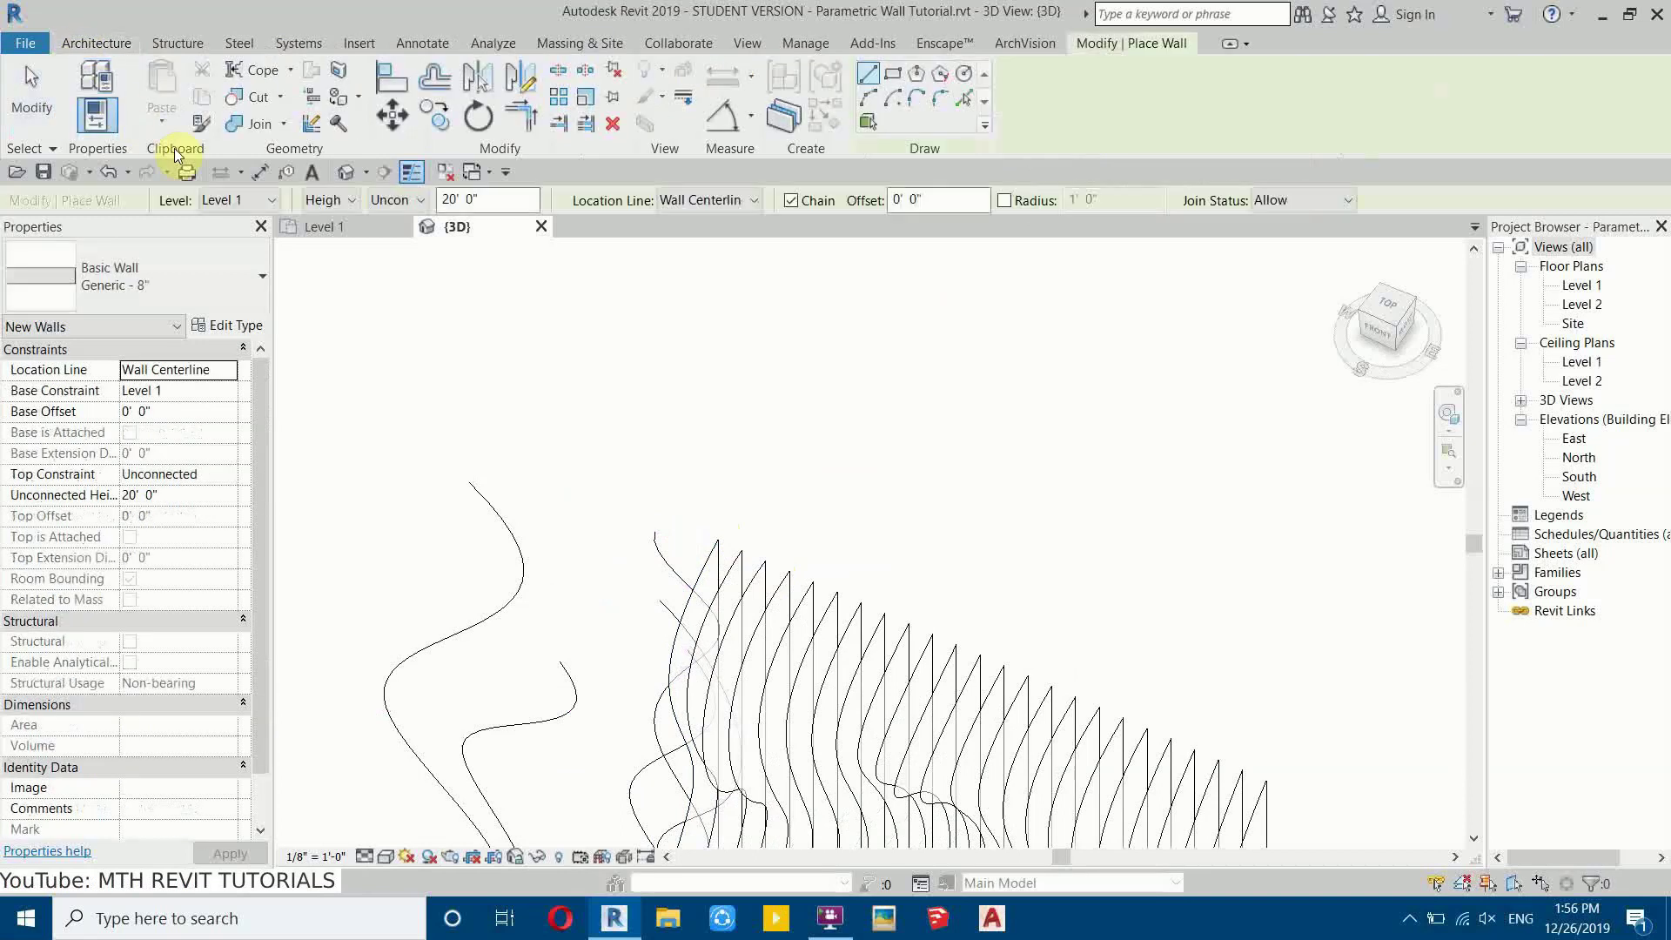
{"action": "left_click", "coordinate": [228, 324]}
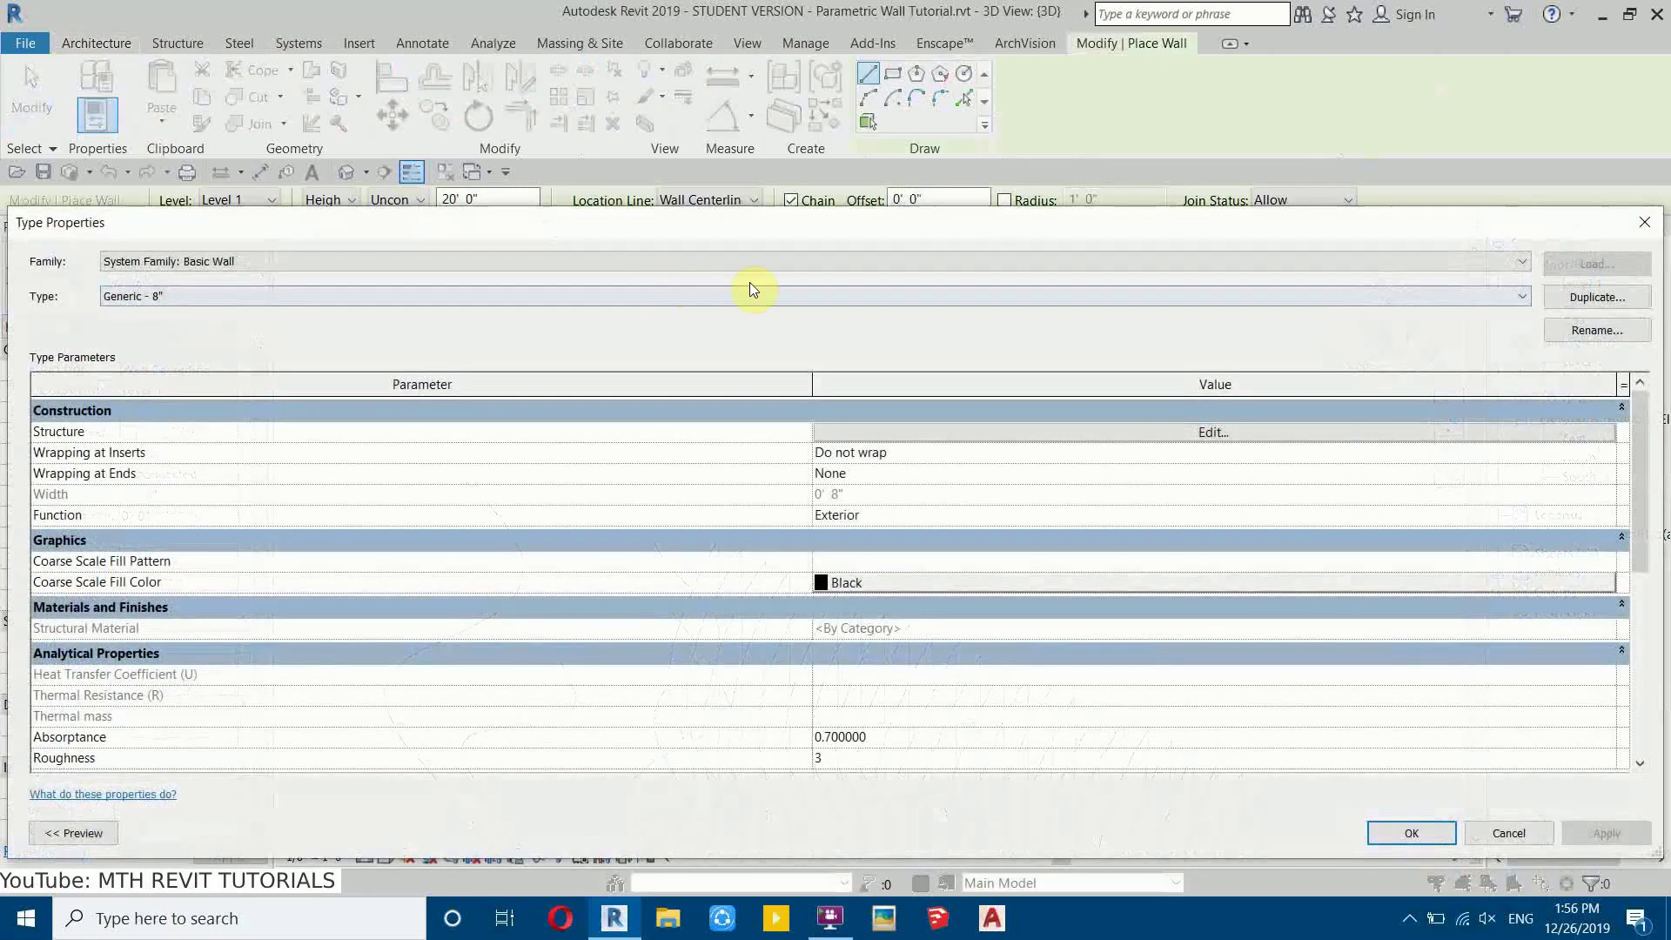
{"action": "left_click", "coordinate": [1606, 297]}
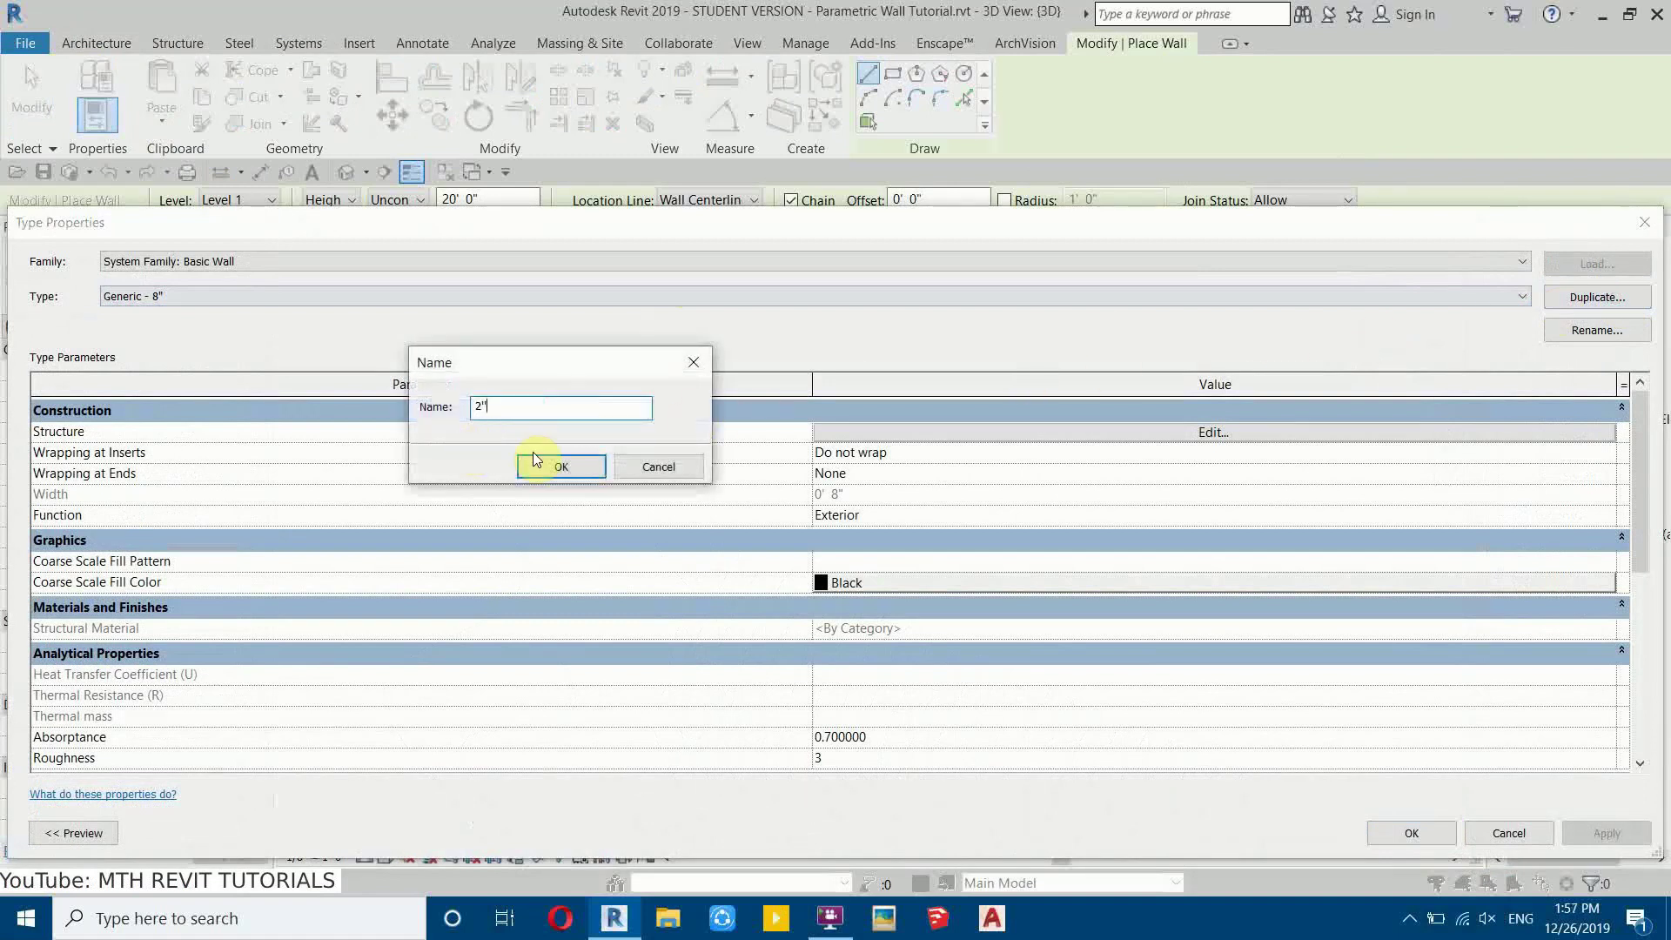
{"action": "left_click", "coordinate": [561, 467]}
Step: Set the thickness of the new wall type's structure layer to 2"
{"action": "left_click", "coordinate": [969, 433]}
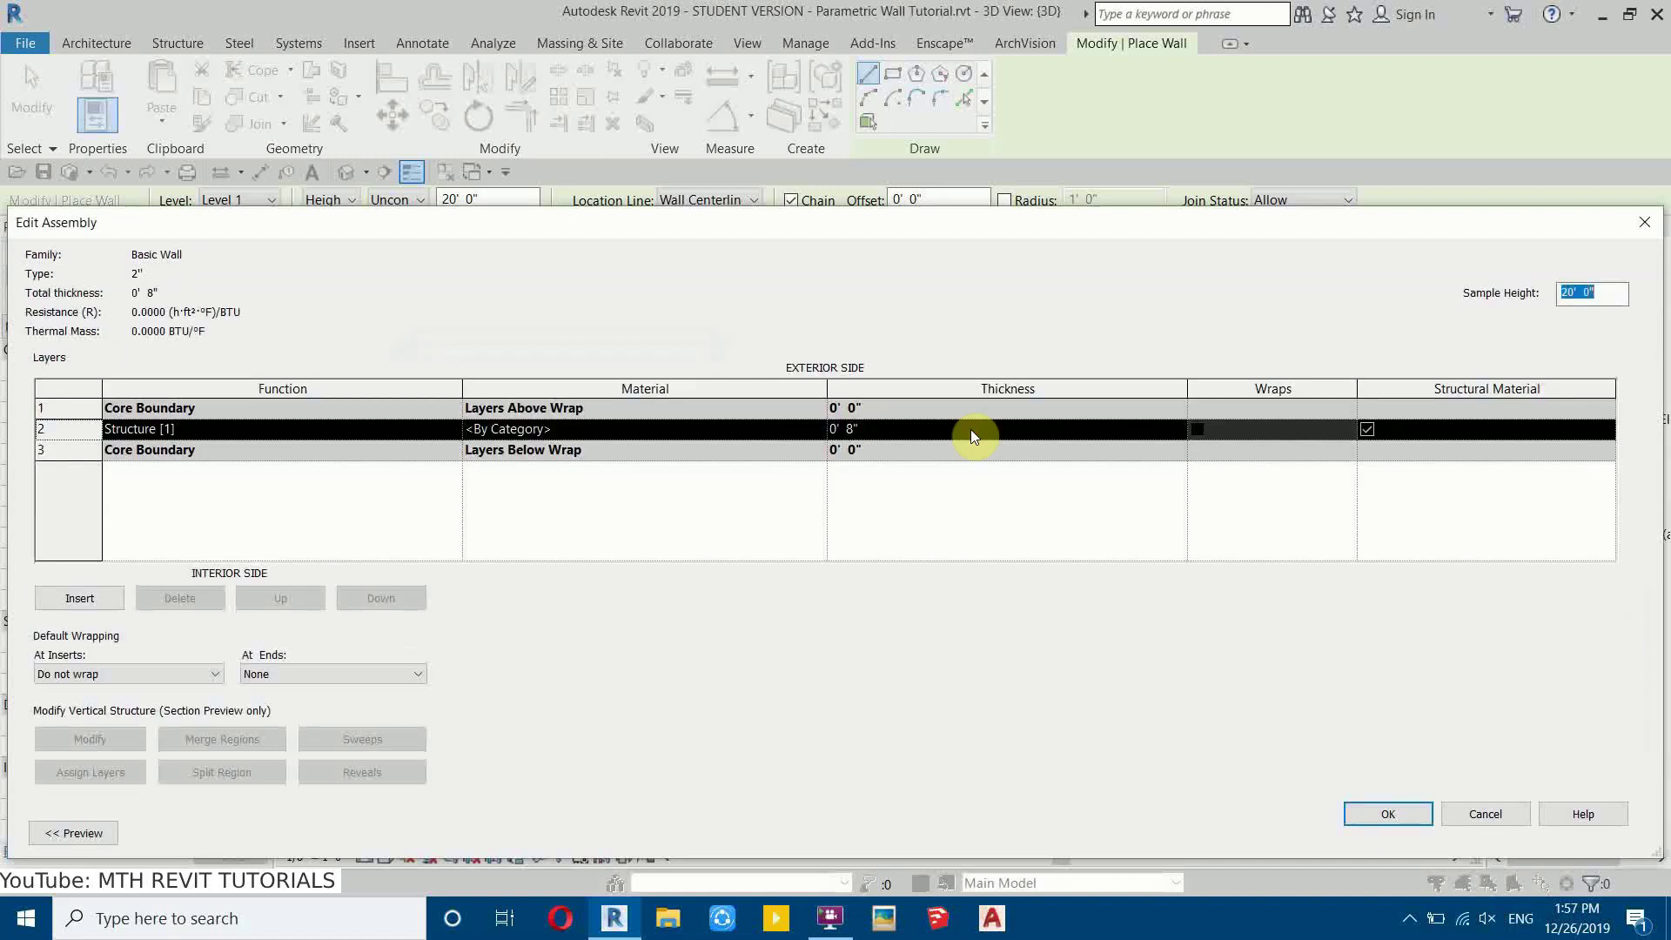
{"action": "left_click", "coordinate": [925, 429]}
{"action": "type", "text": "2\""}
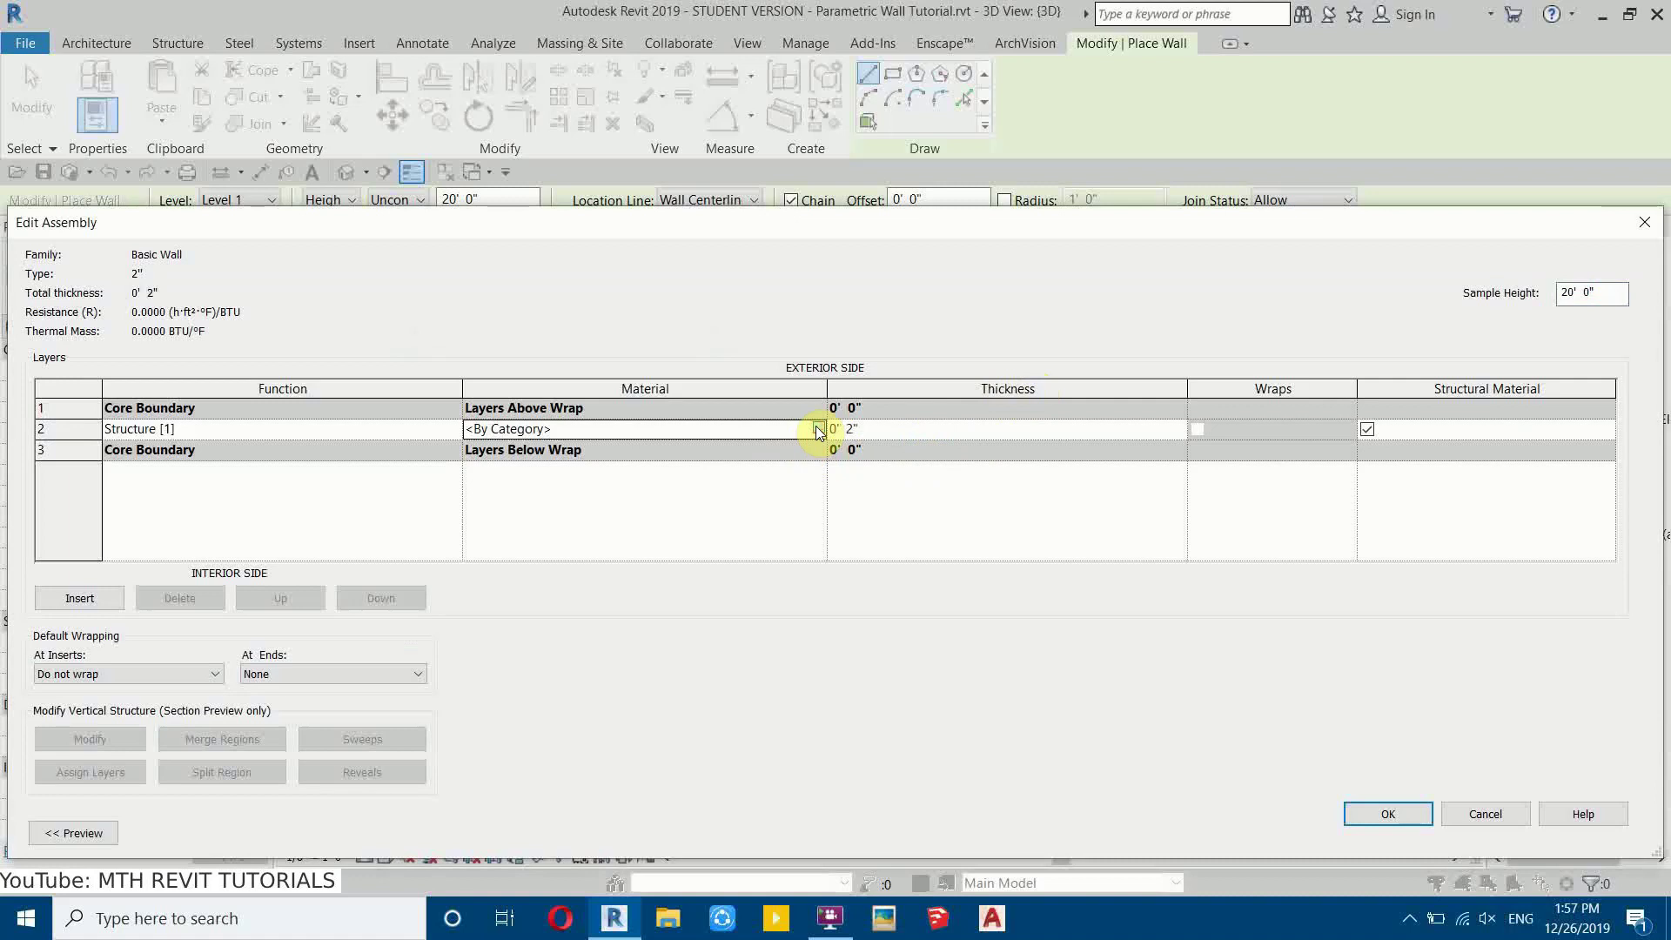
Step: Assign Wood - Stained to the structure layer and enable Use Render Appearance for its shading
{"action": "left_click", "coordinate": [814, 426]}
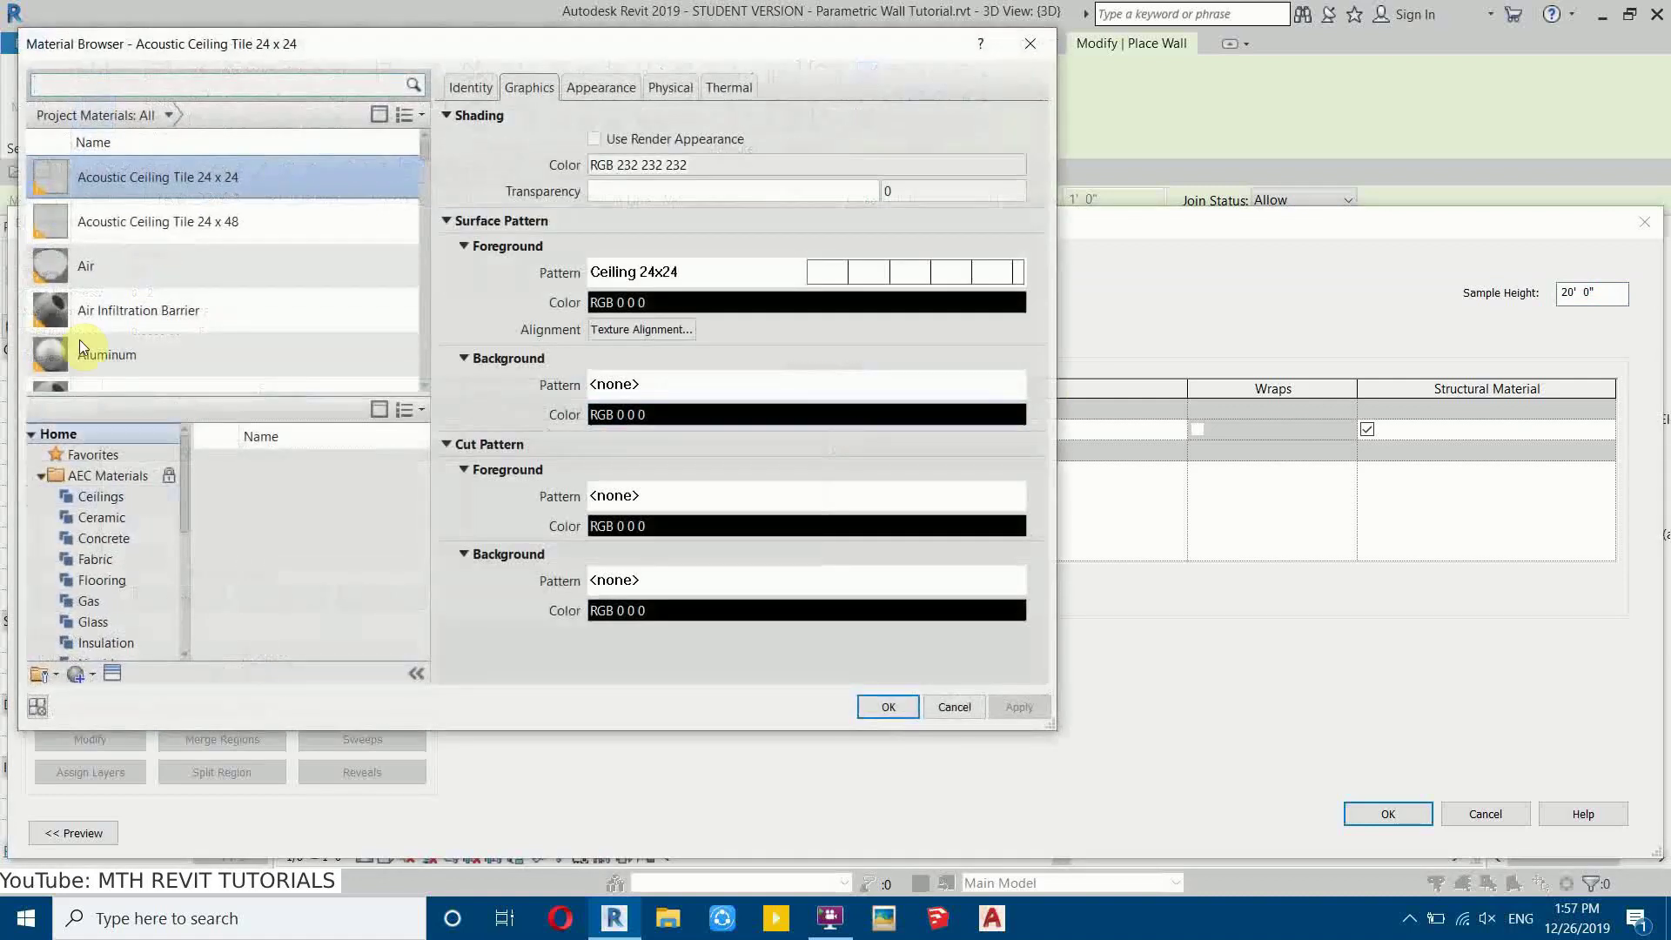
{"action": "left_click", "coordinate": [132, 310]}
{"action": "key", "text": "End"}
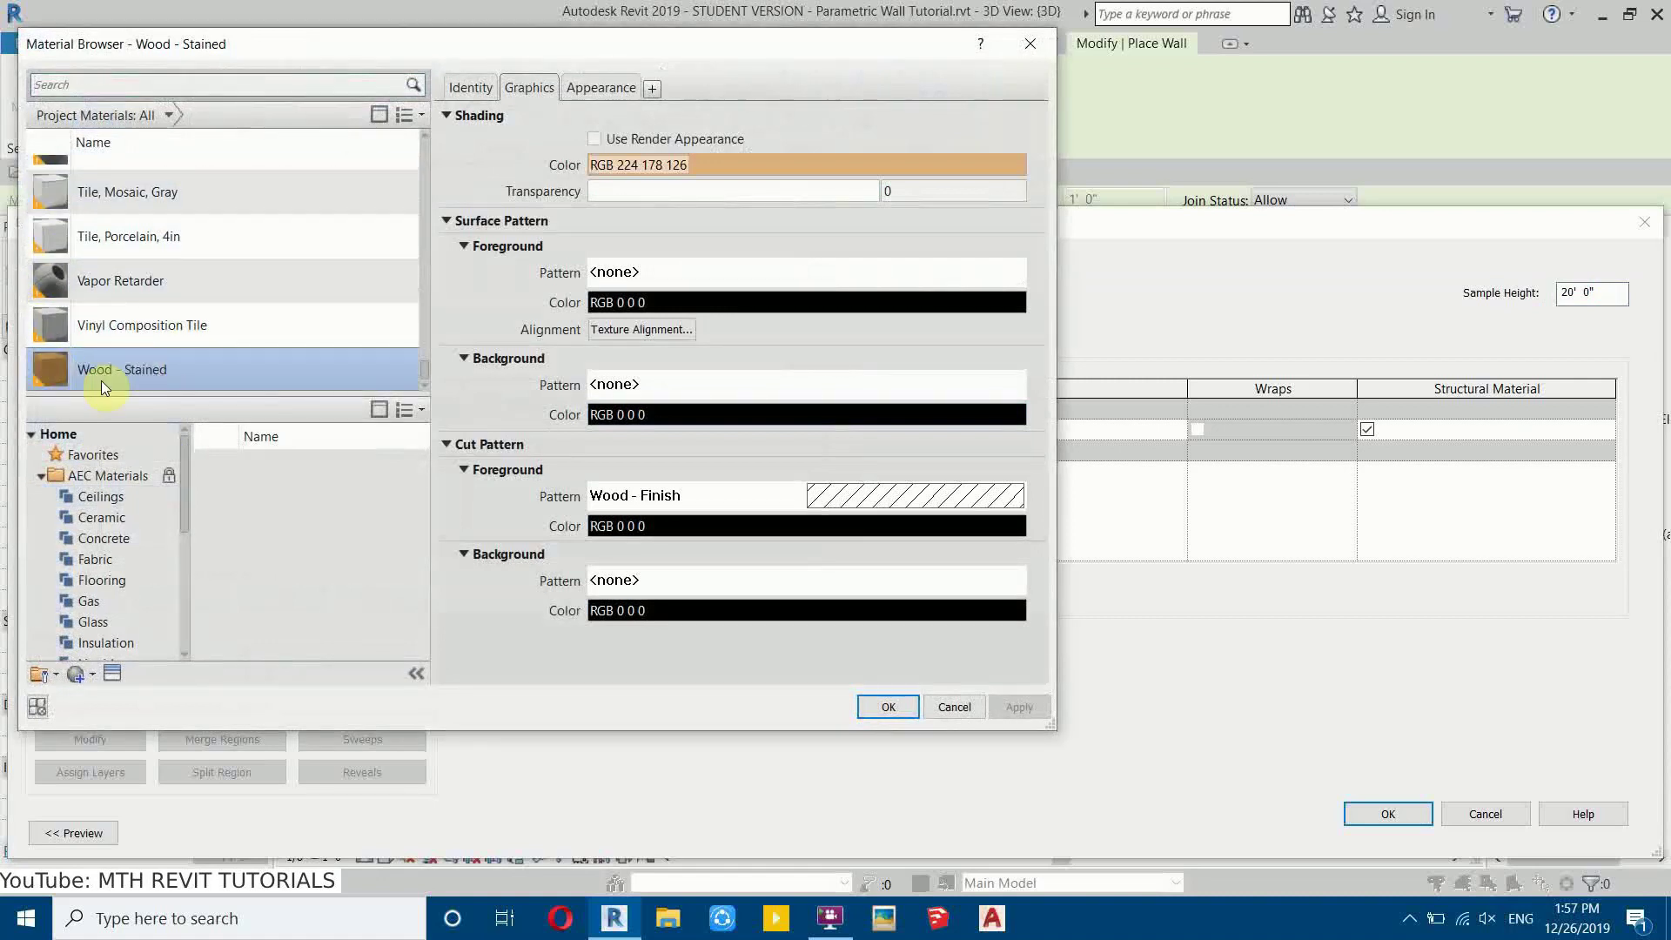
{"action": "left_click", "coordinate": [615, 137]}
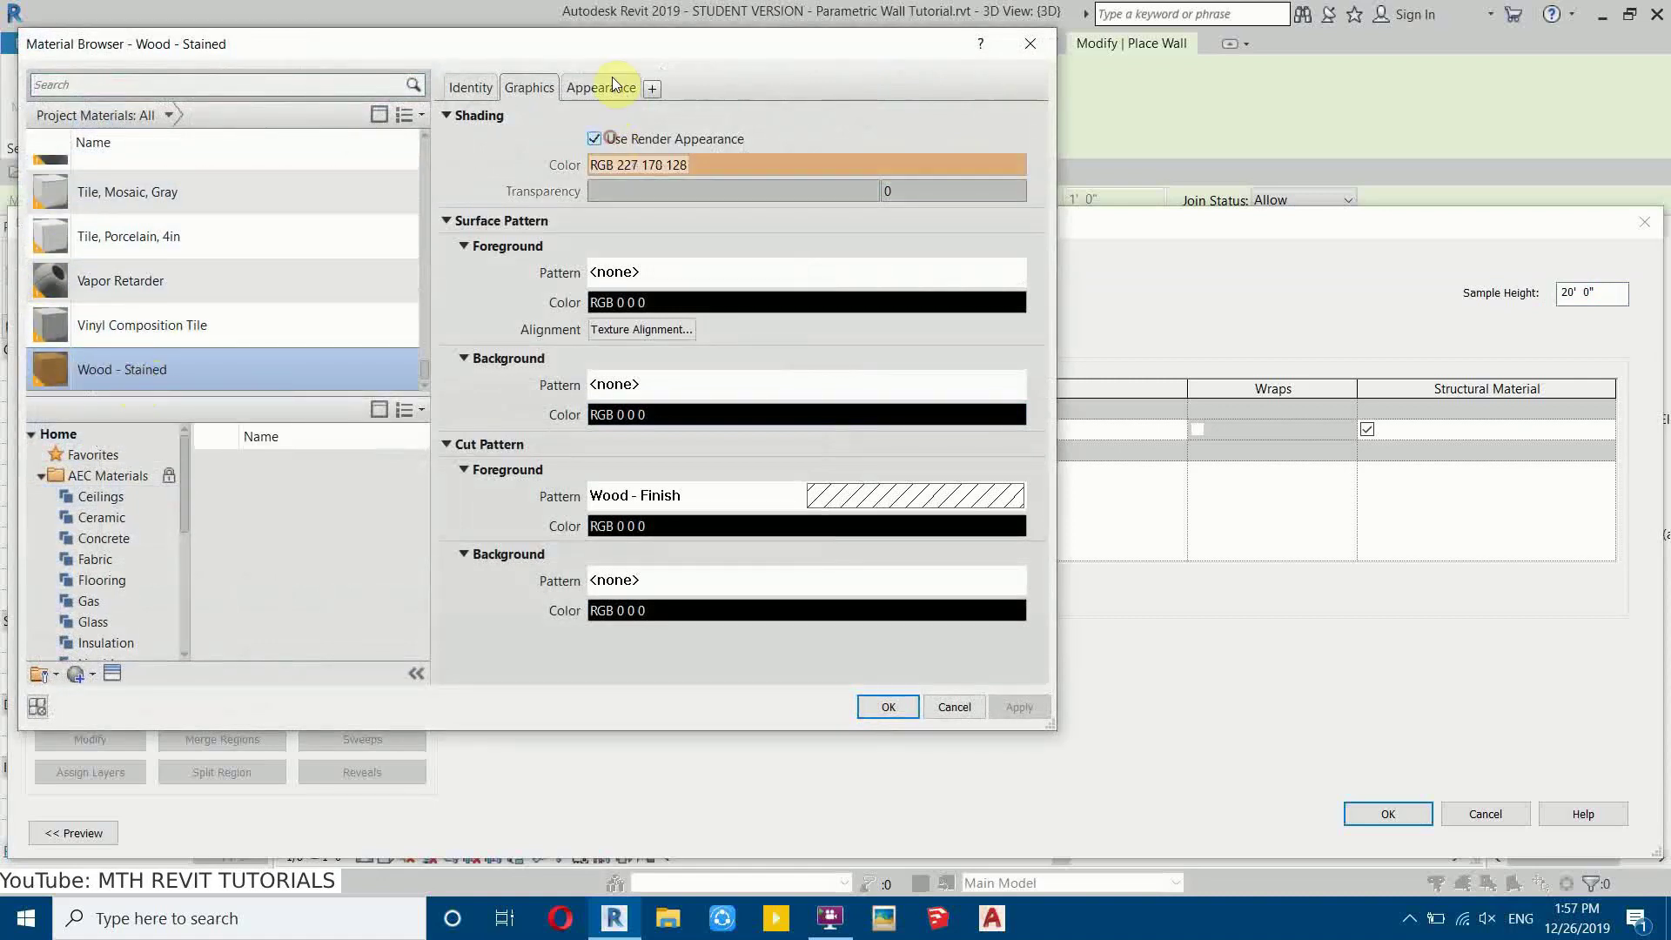
Step: Set the brightness of the wood texture image to 50 and accept the material and wall type settings
{"action": "left_click", "coordinate": [609, 87]}
{"action": "left_click", "coordinate": [755, 305]}
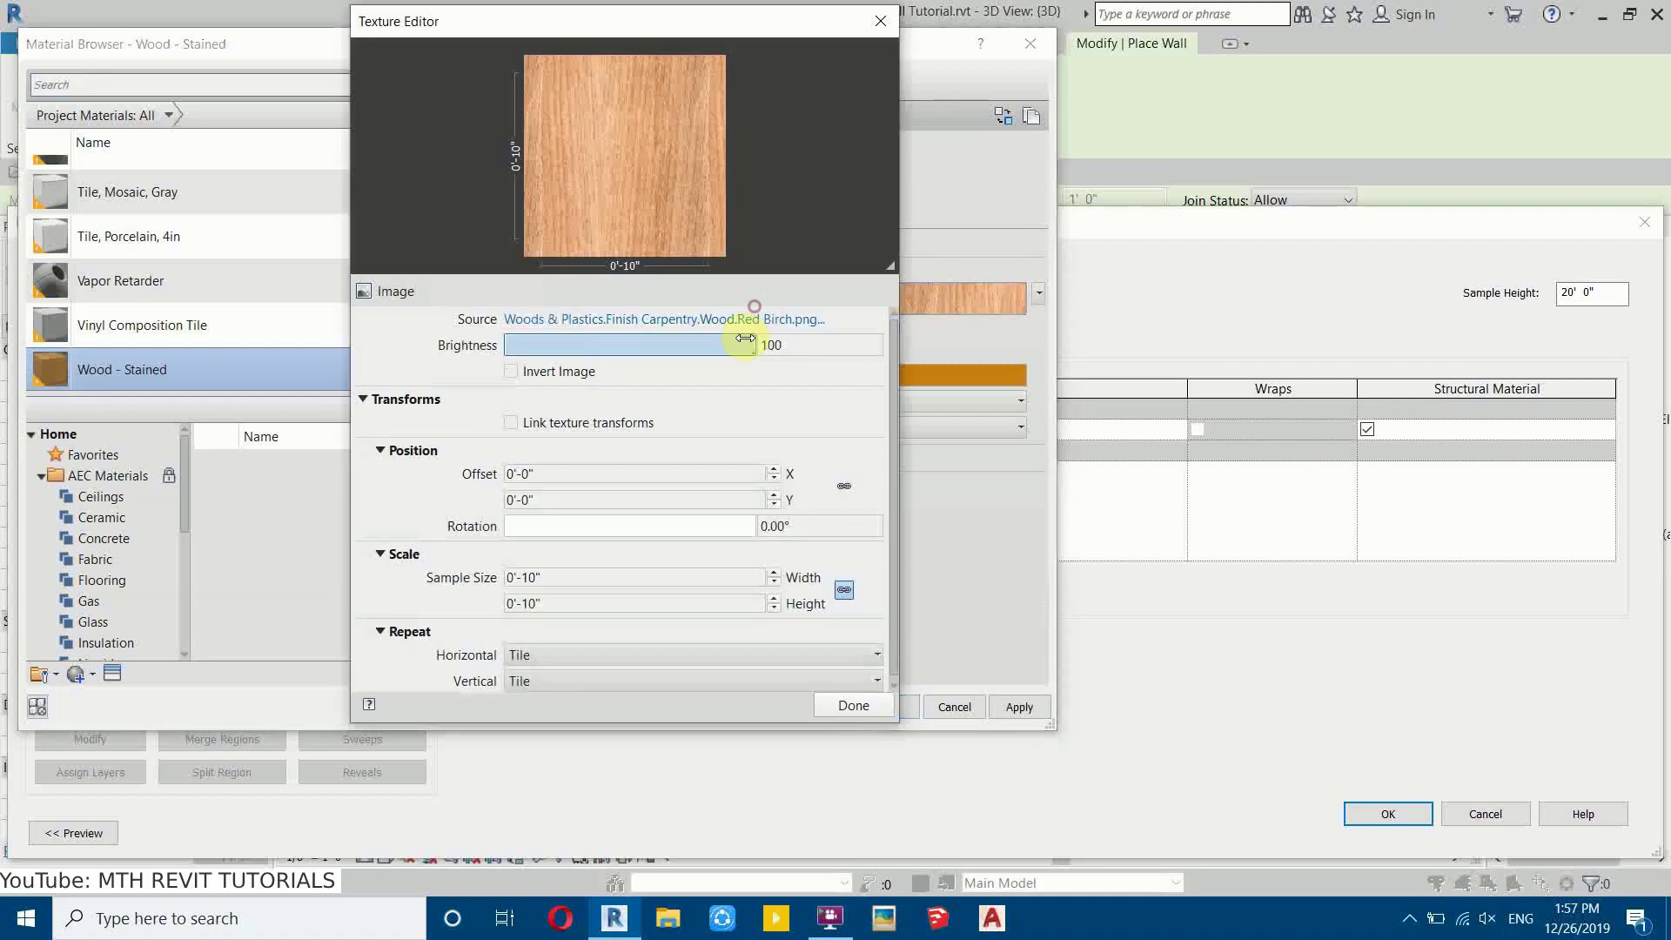
{"action": "left_click_drag", "start_coordinate": [621, 350], "coordinate": [593, 354]}
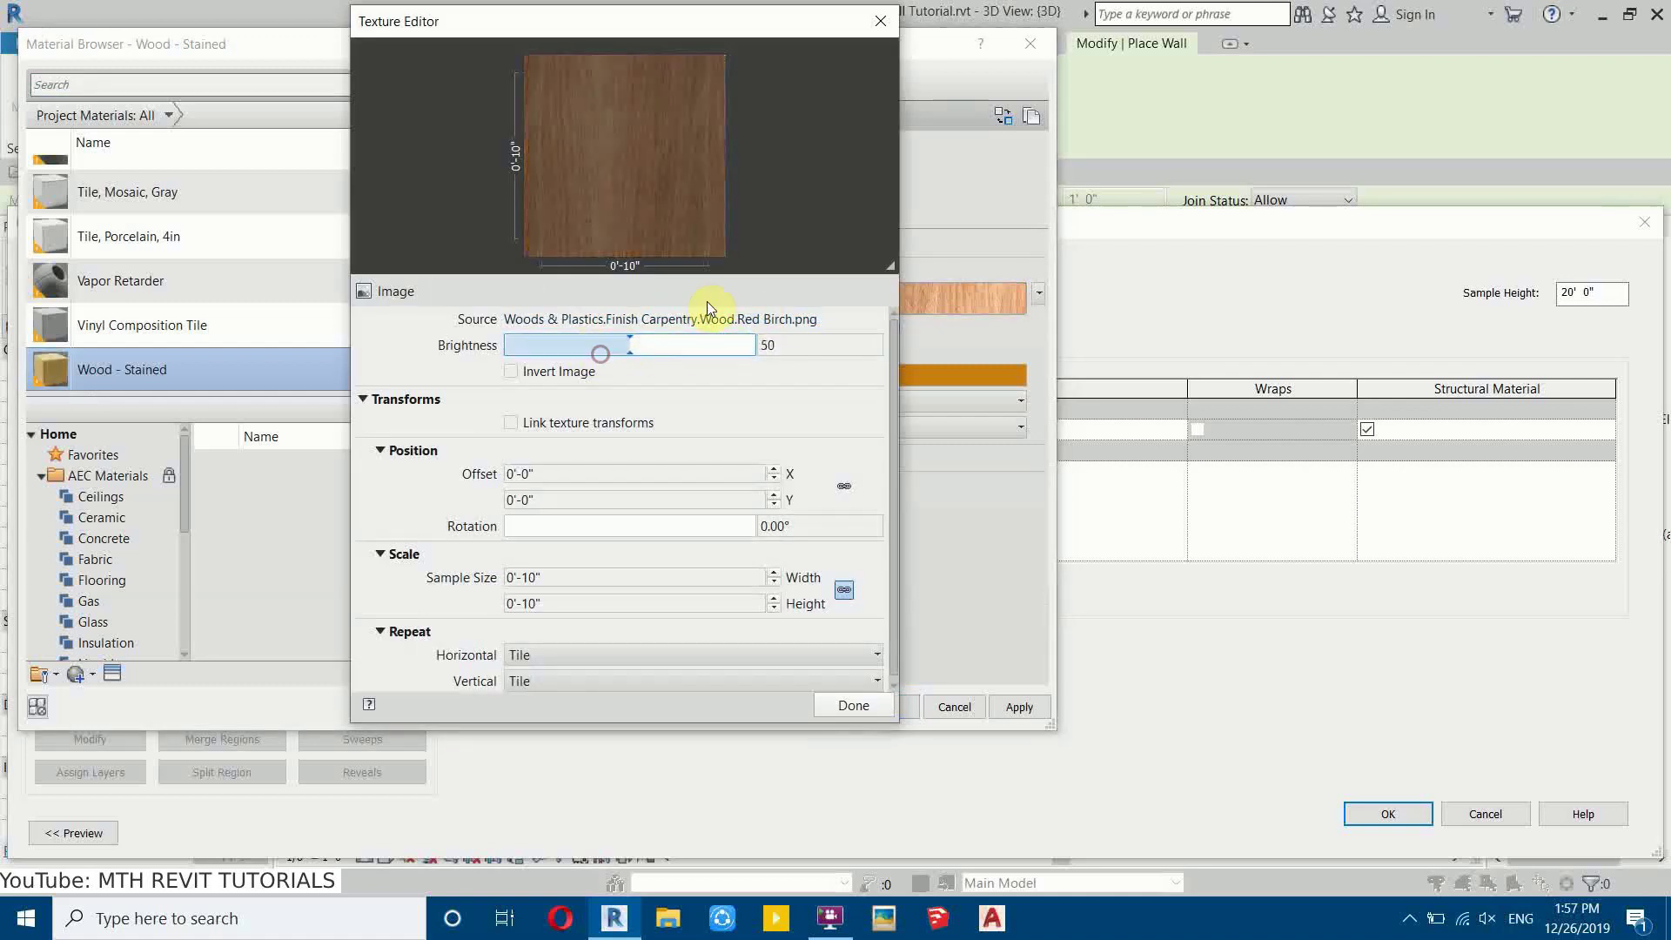
{"action": "left_click", "coordinate": [853, 706]}
{"action": "left_click", "coordinate": [879, 709]}
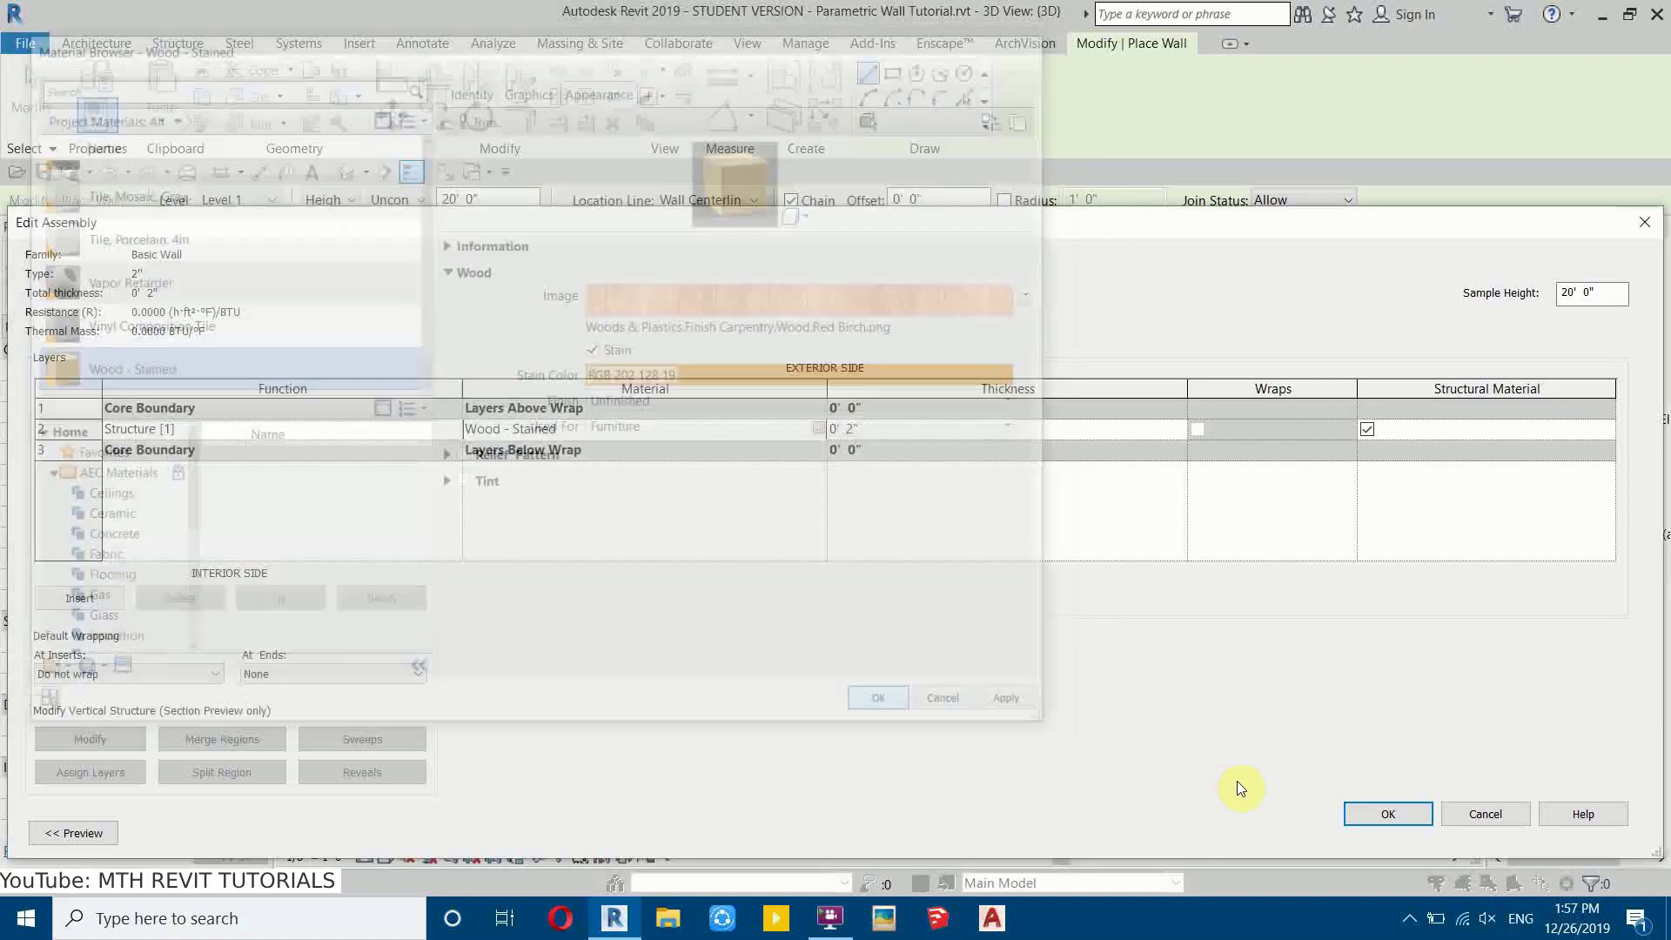
{"action": "left_click", "coordinate": [1359, 826]}
{"action": "left_click", "coordinate": [1411, 833]}
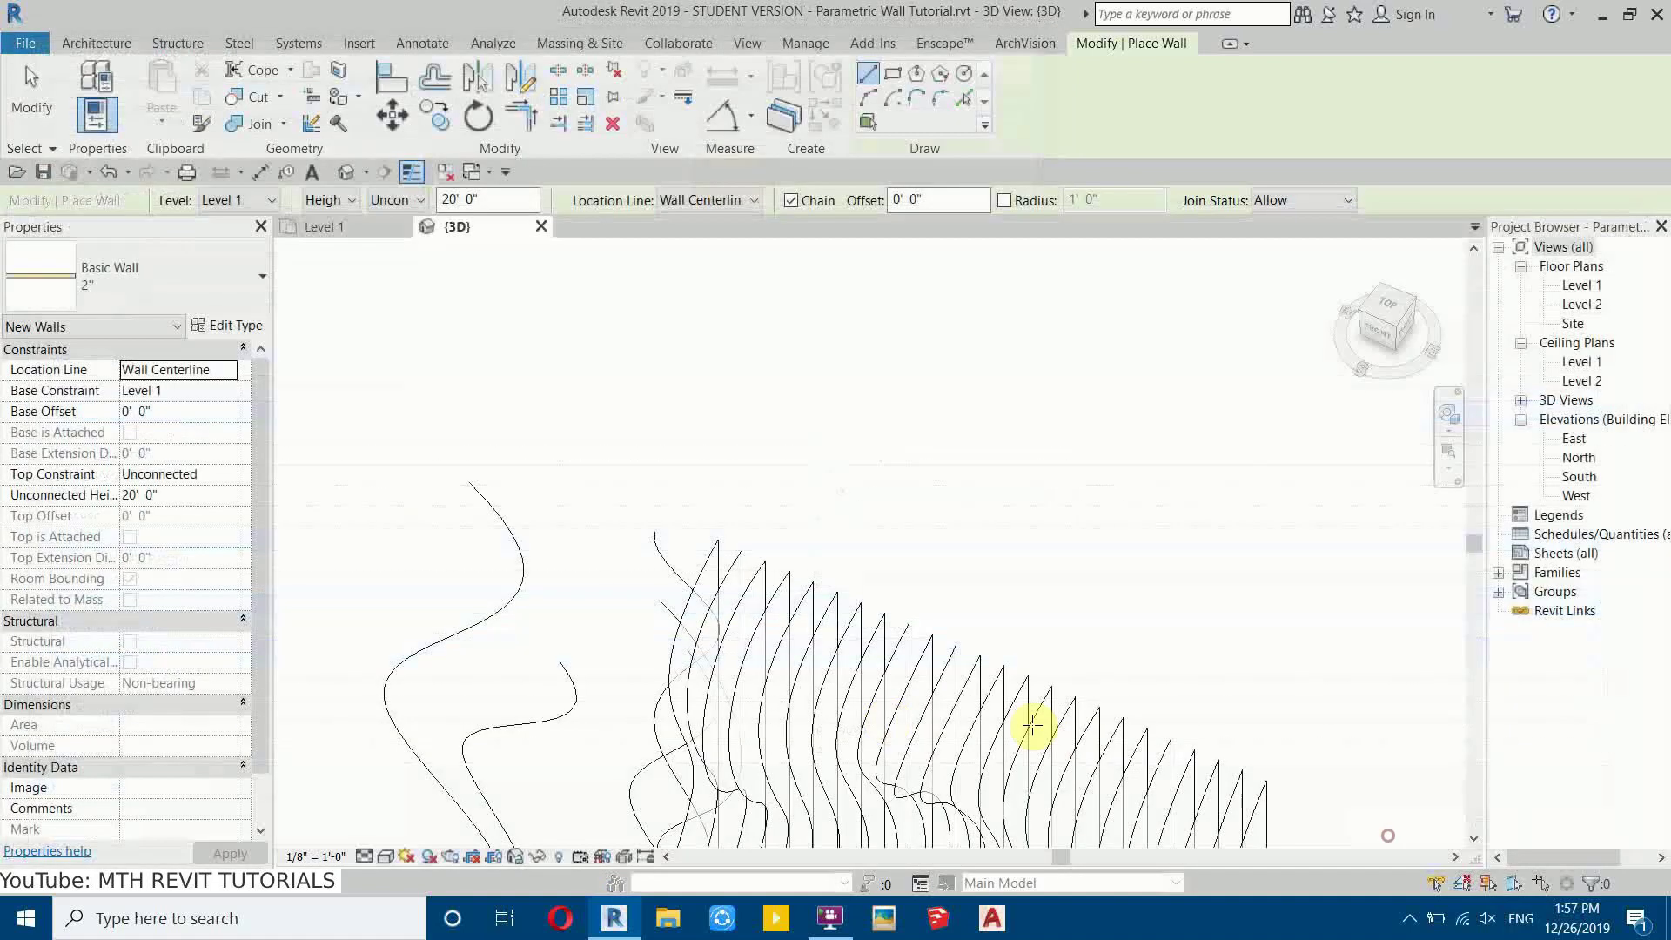
Step: Create 2" walls with Pick Faces on the four mass surfaces at the right end of the row
{"action": "scroll", "coordinate": [731, 447], "scroll_direction": "down", "scroll_amount": 3}
{"action": "scroll", "coordinate": [853, 561], "scroll_direction": "up", "scroll_amount": 4}
{"action": "scroll", "coordinate": [853, 562], "scroll_direction": "up", "scroll_amount": 1}
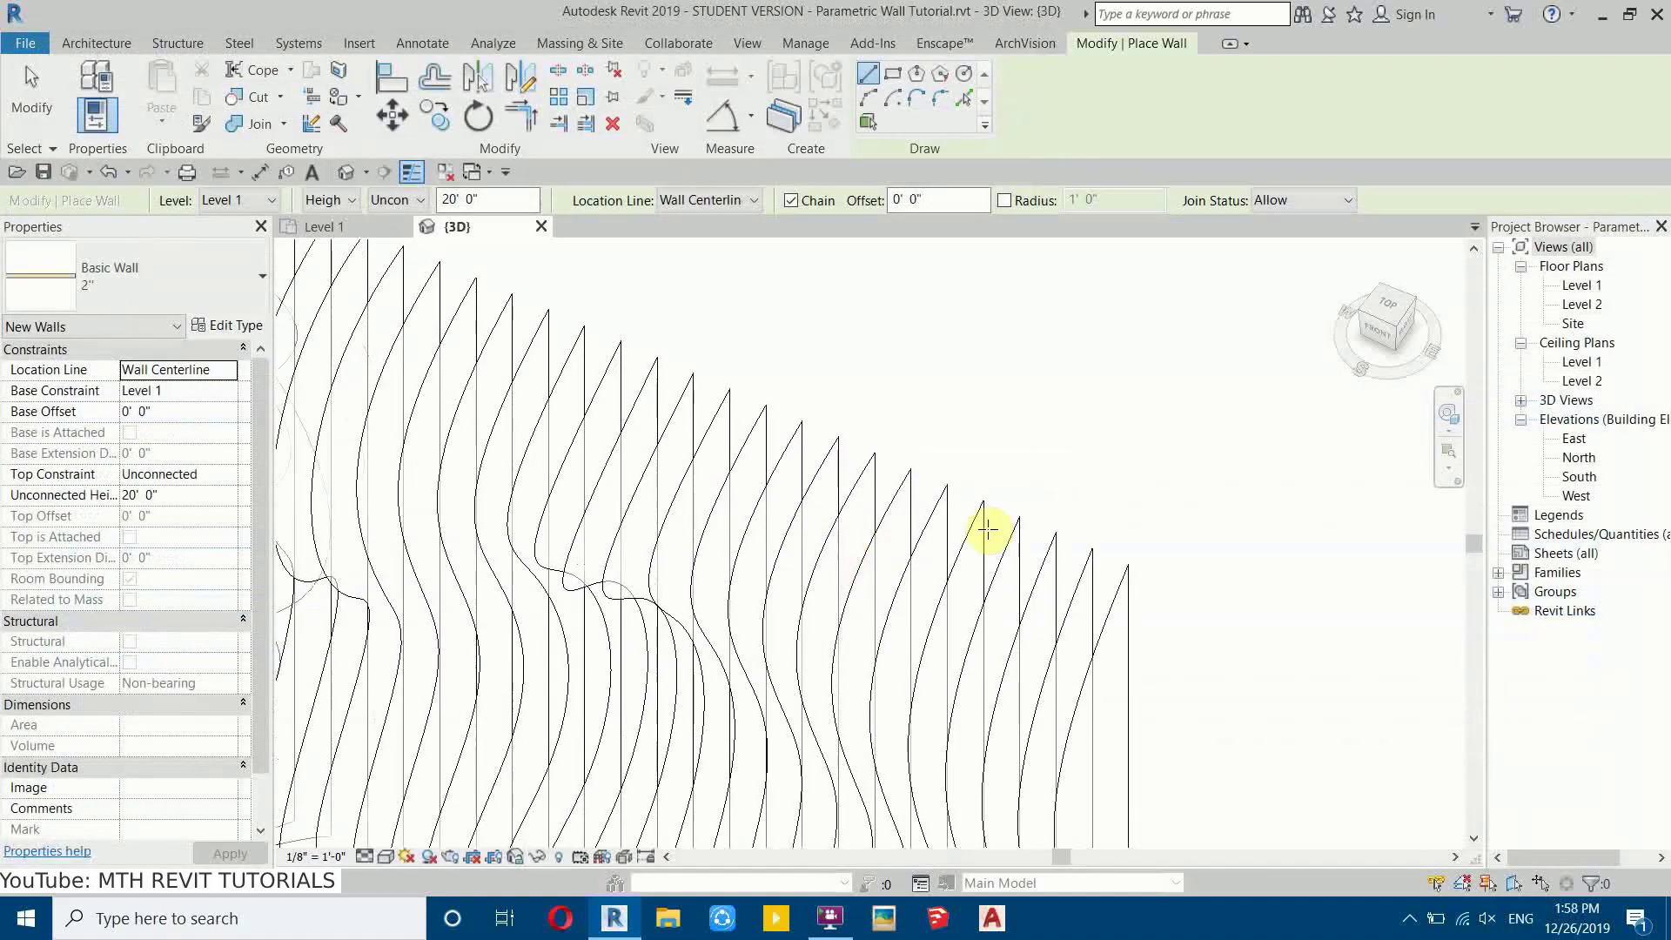
{"action": "scroll", "coordinate": [1093, 652], "scroll_direction": "down", "scroll_amount": 1}
{"action": "middle_click_drag", "start_coordinate": [1013, 628], "coordinate": [903, 631]}
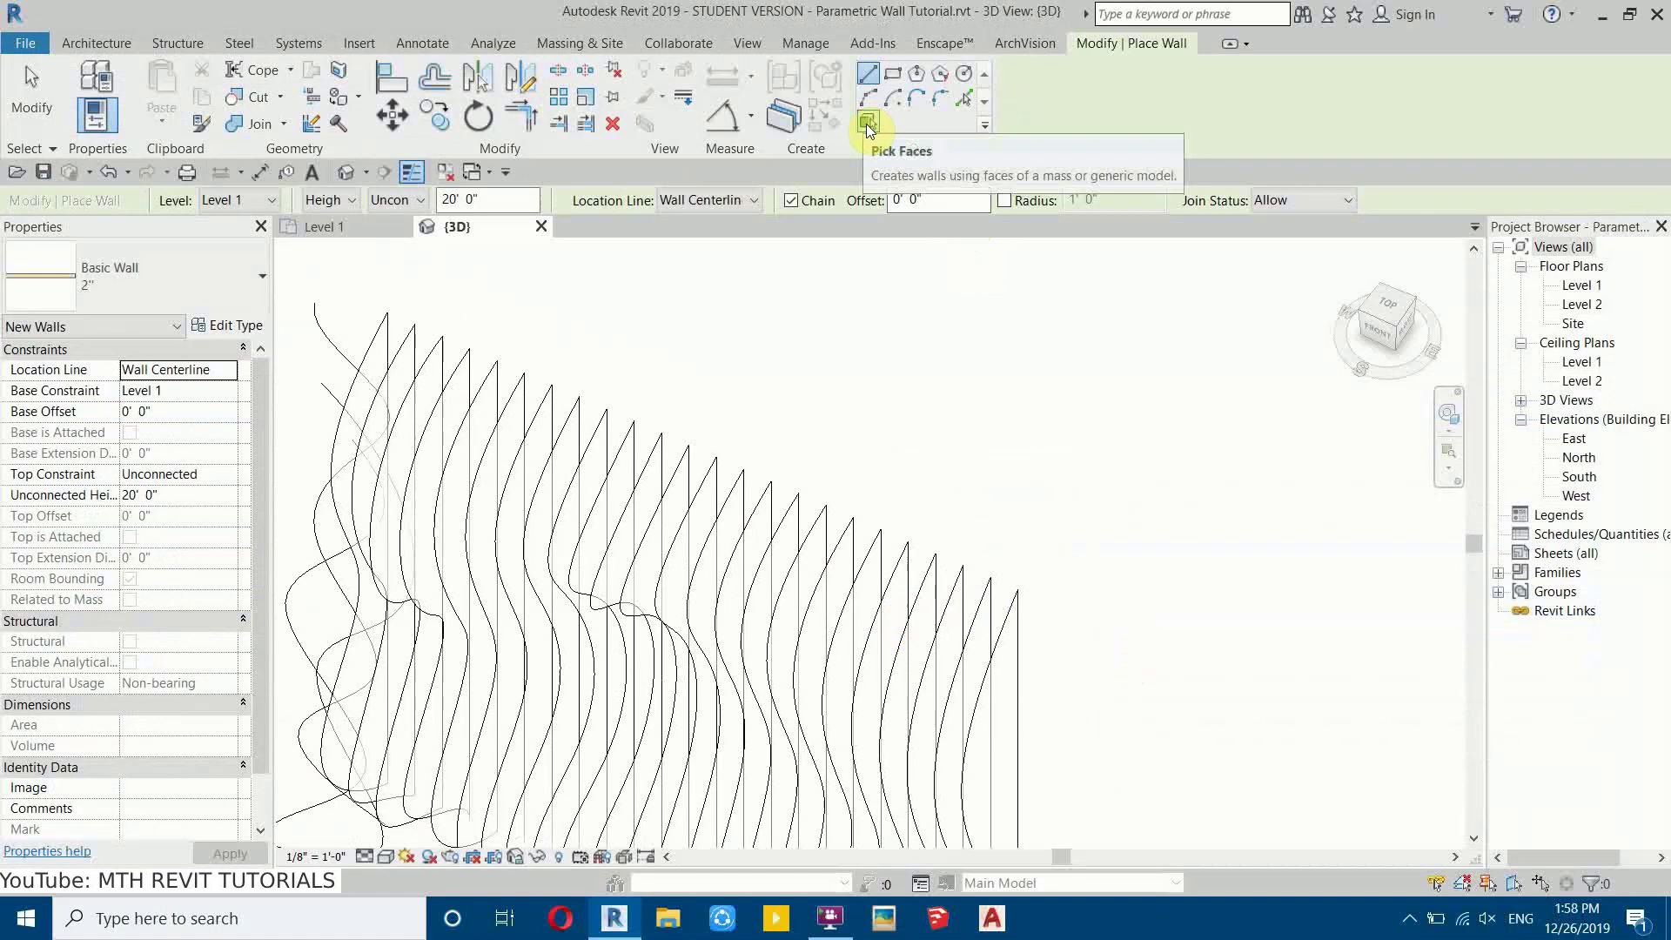
{"action": "left_click", "coordinate": [868, 123]}
{"action": "scroll", "coordinate": [1014, 572], "scroll_direction": "up", "scroll_amount": 4}
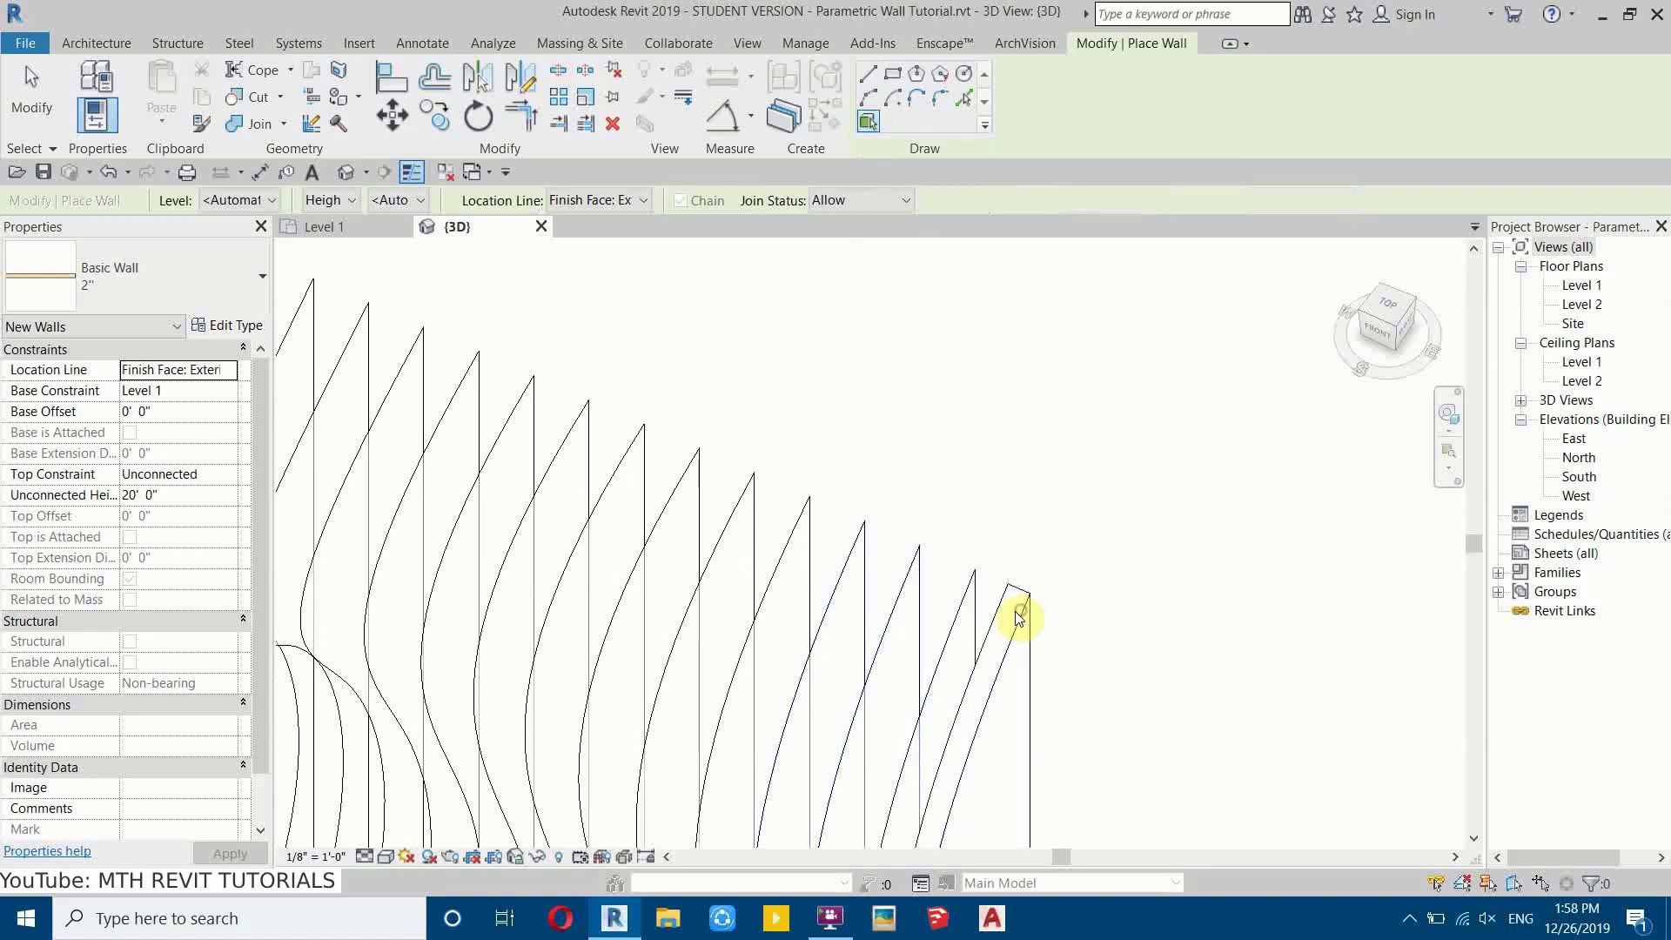
{"action": "left_click", "coordinate": [973, 605]}
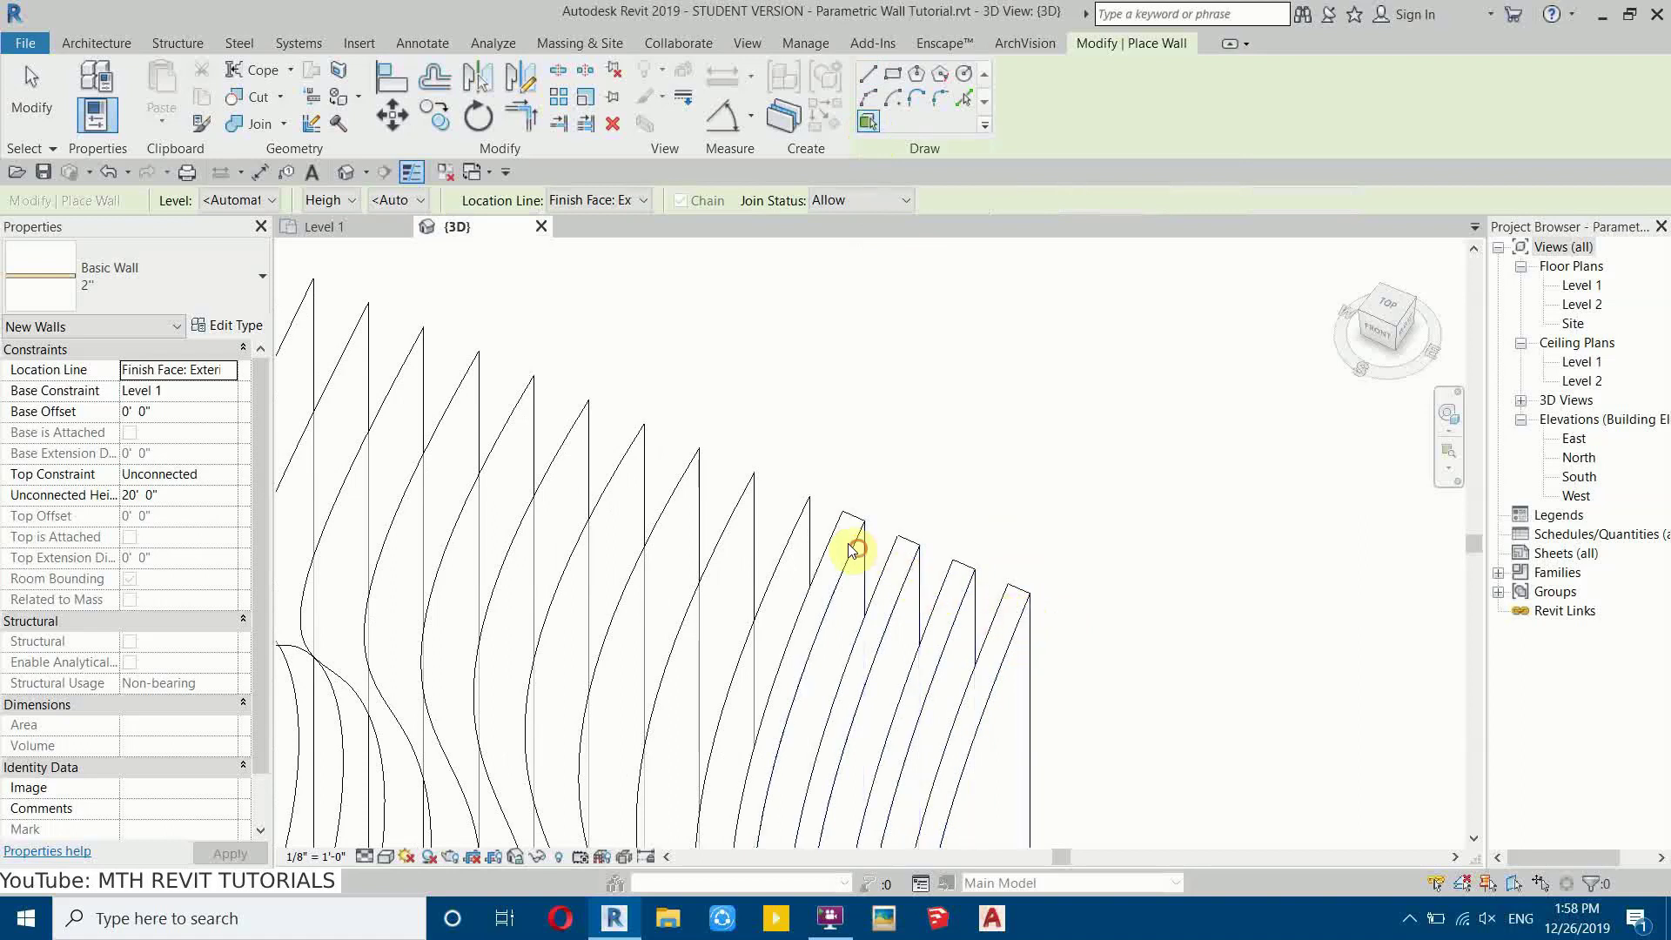
Step: Create 2" walls on the next eight mass surfaces, continuing from the fifth toward the left end of the row
{"action": "left_click", "coordinate": [795, 515]}
{"action": "left_click", "coordinate": [740, 497]}
{"action": "left_click", "coordinate": [688, 482]}
{"action": "left_click", "coordinate": [623, 458]}
{"action": "left_click", "coordinate": [574, 436]}
{"action": "left_click", "coordinate": [520, 408]}
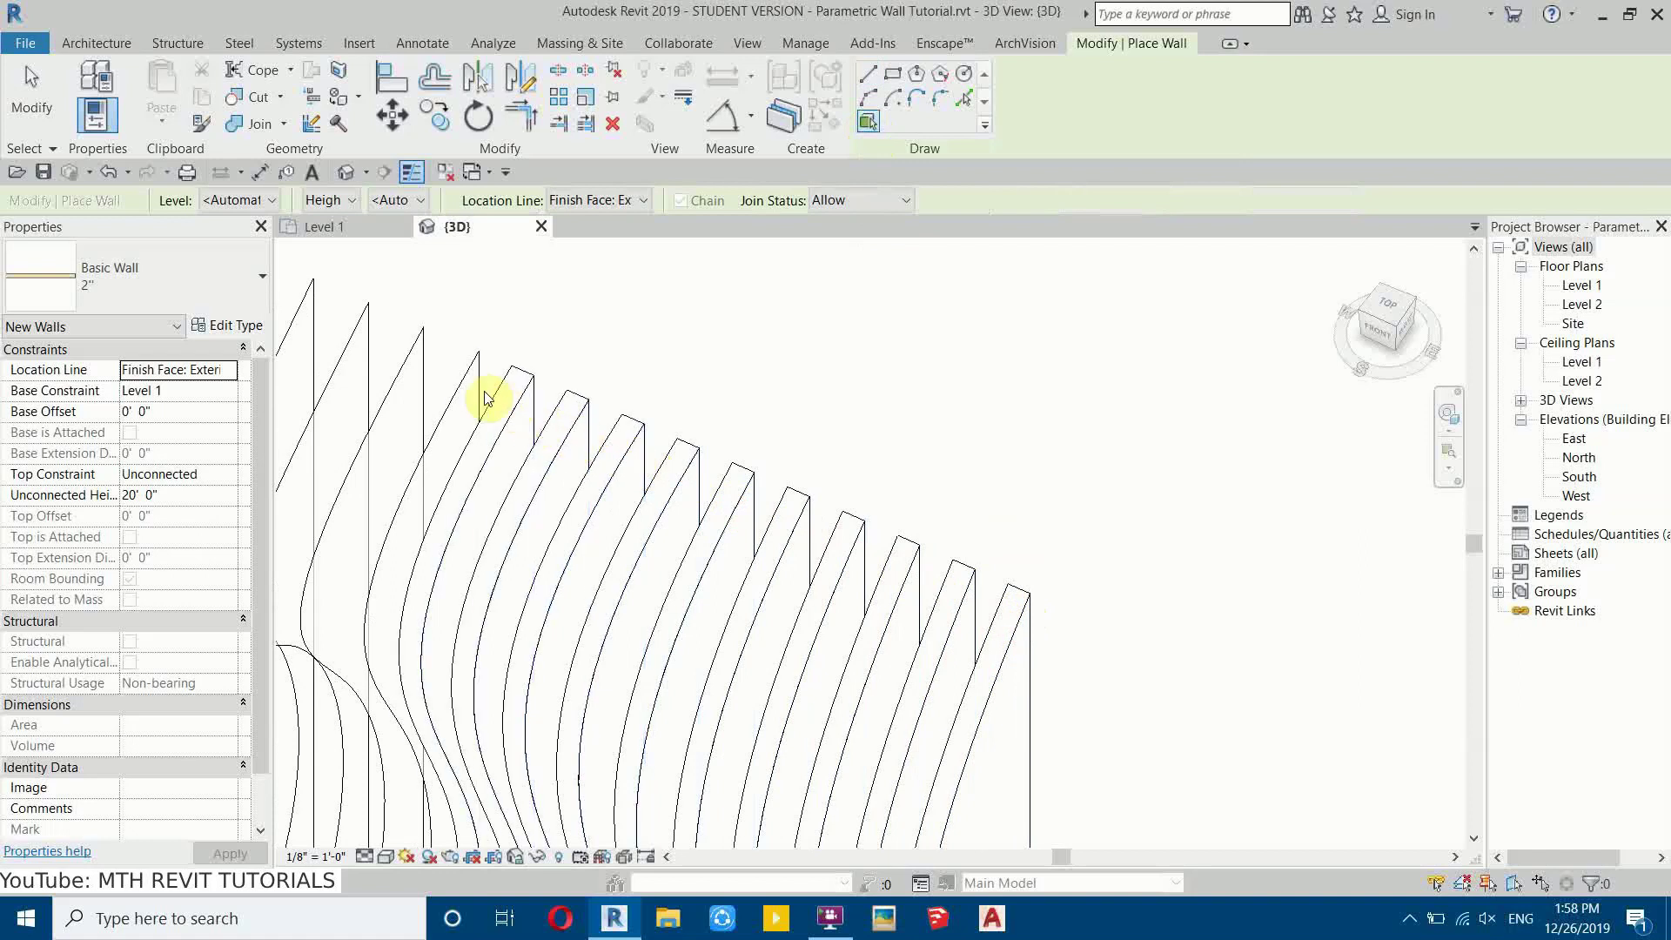
{"action": "left_click", "coordinate": [479, 393]}
{"action": "left_click", "coordinate": [427, 372]}
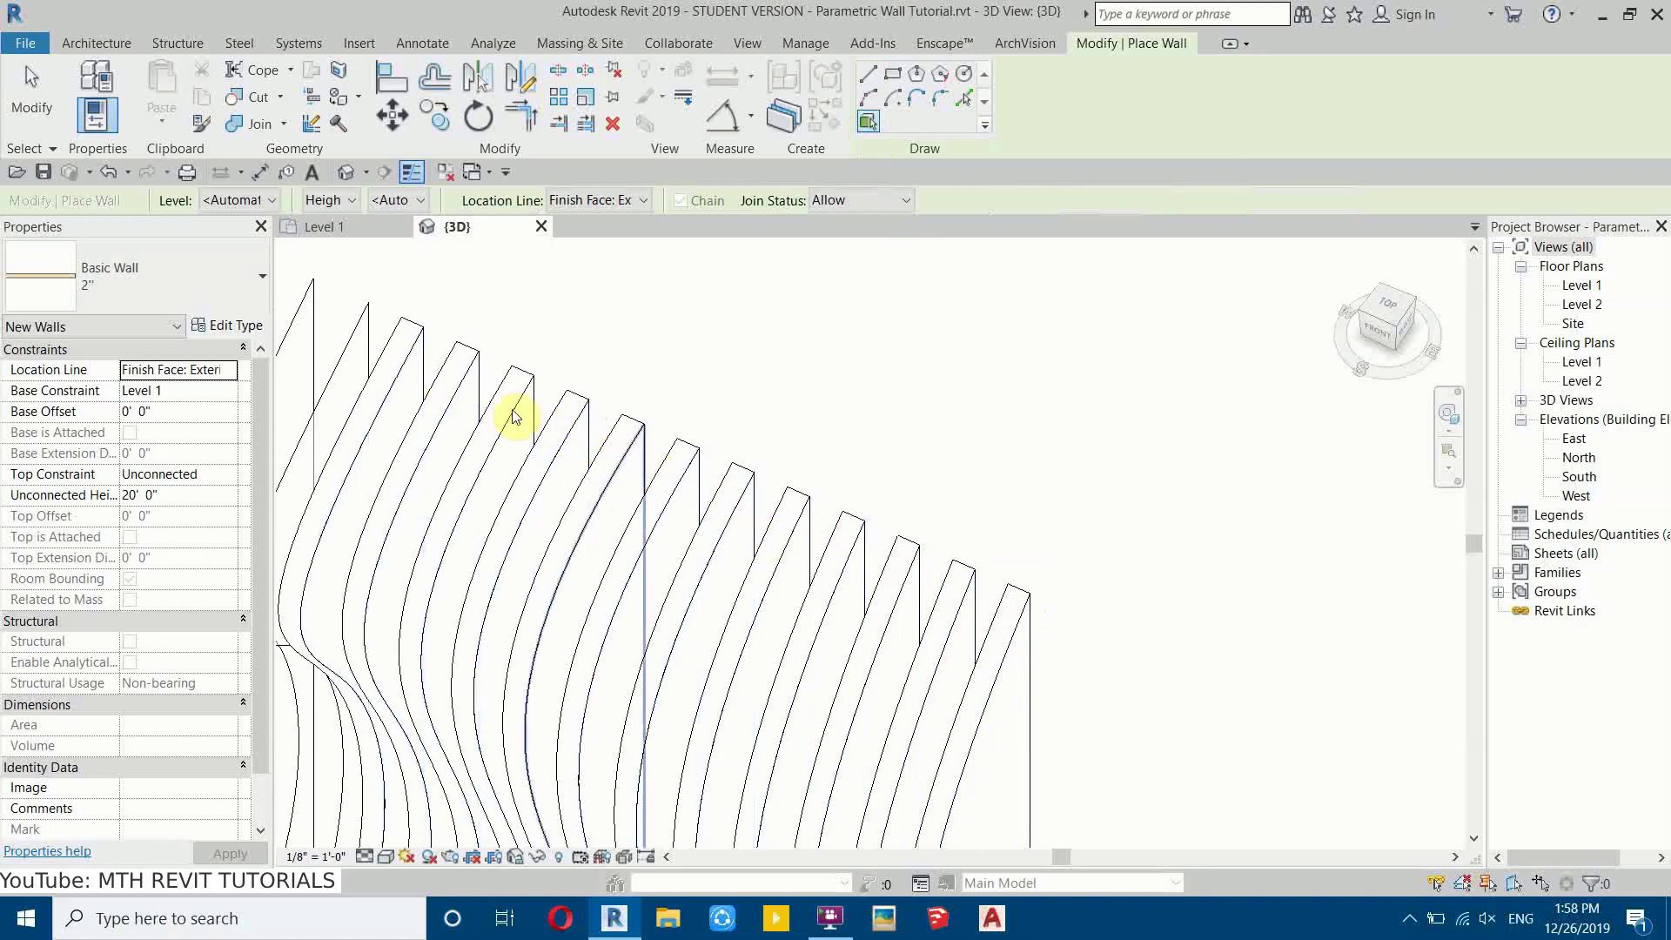
Step: Create 2" walls on the remaining mass surfaces up to the left end of the row
{"action": "middle_click_drag", "start_coordinate": [511, 410], "coordinate": [896, 589]}
{"action": "left_click", "coordinate": [742, 517]}
{"action": "left_click", "coordinate": [678, 493]}
{"action": "left_click", "coordinate": [608, 484]}
{"action": "left_click", "coordinate": [564, 461]}
{"action": "left_click", "coordinate": [515, 433]}
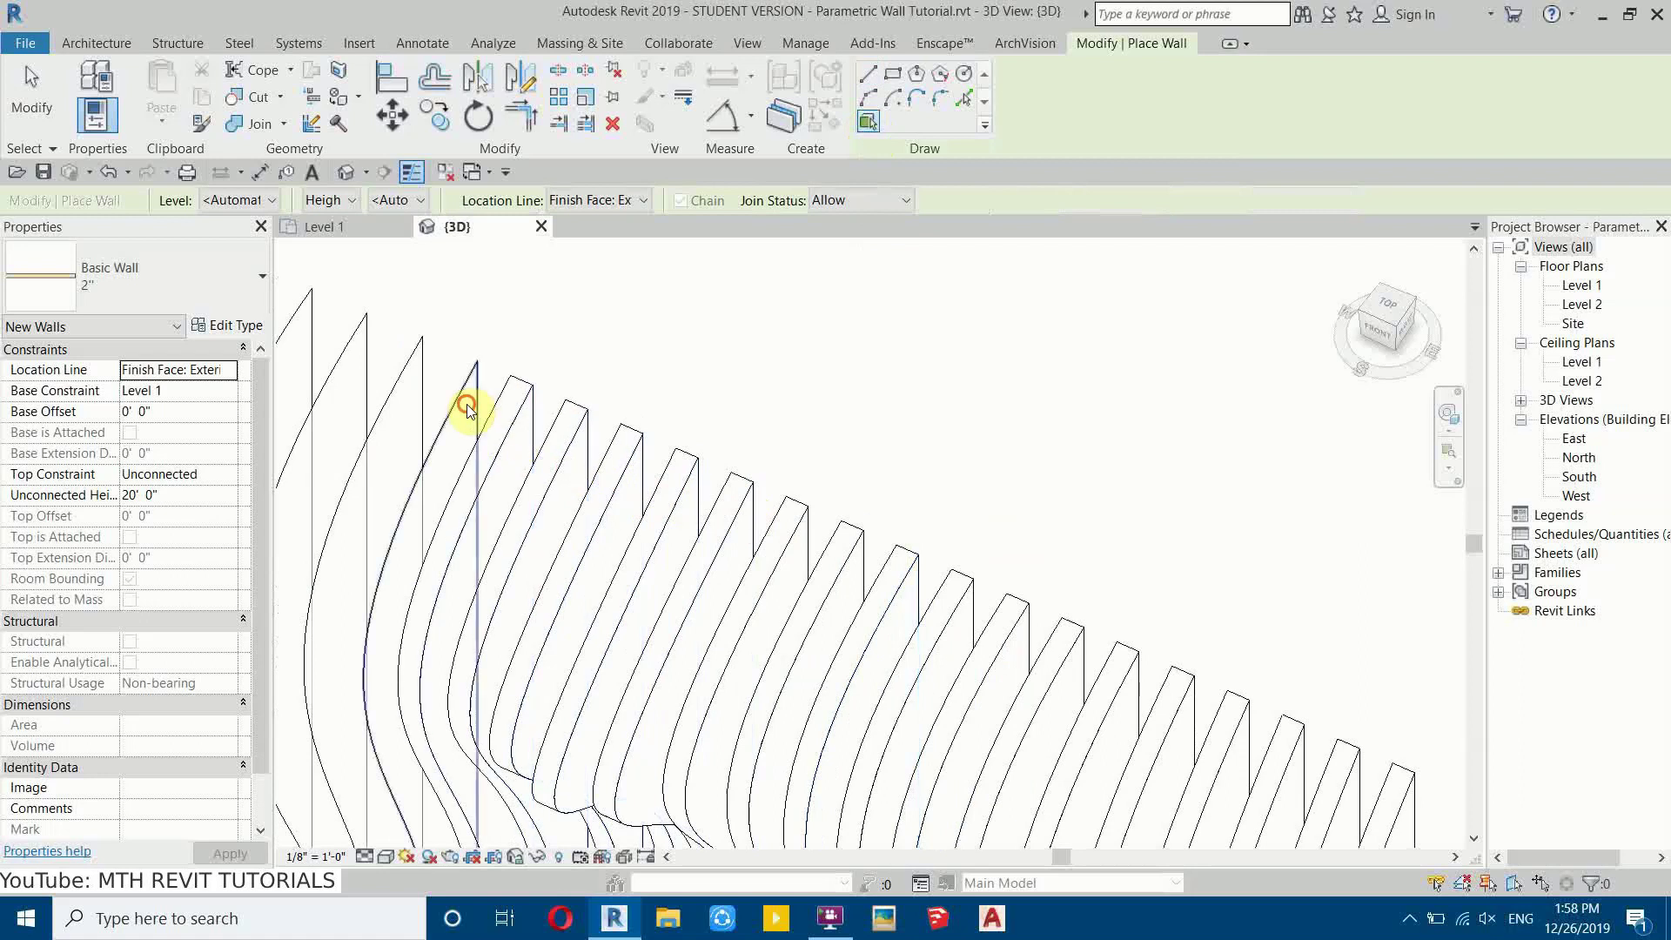
{"action": "middle_click_drag", "start_coordinate": [467, 409], "coordinate": [906, 597]}
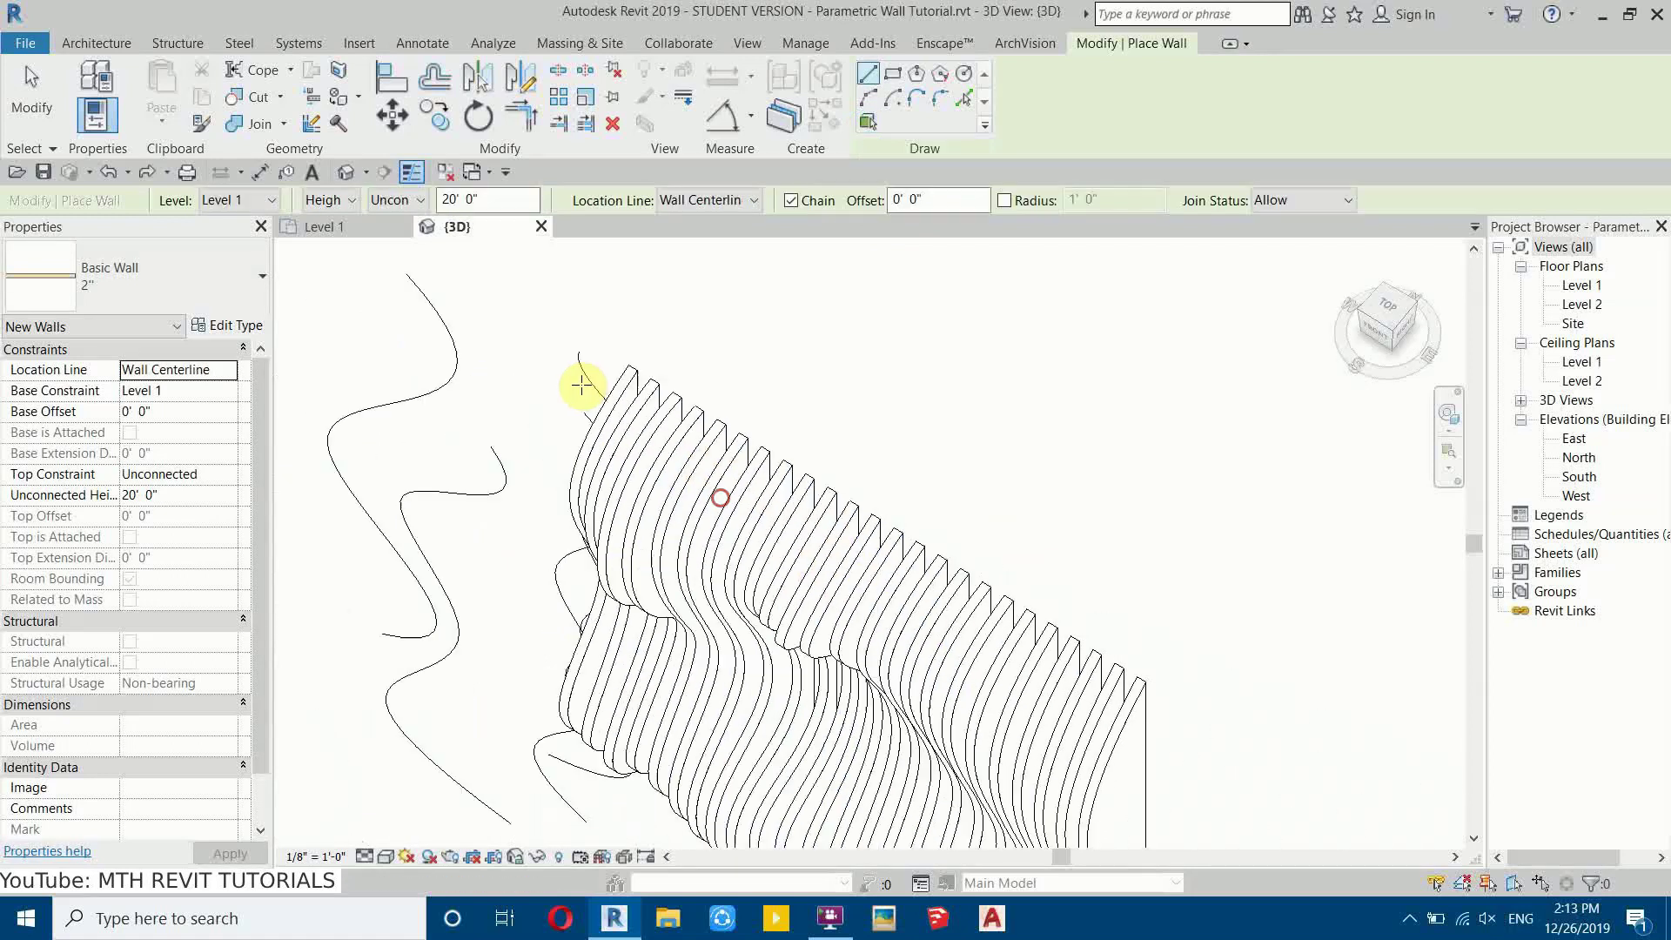
Step: Switch the 3D view to a visual style that displays the walls' wood material and inspect the finished fins
{"action": "scroll", "coordinate": [660, 523], "scroll_direction": "up", "scroll_amount": 3}
{"action": "scroll", "coordinate": [659, 613], "scroll_direction": "down", "scroll_amount": 5}
{"action": "middle_click_drag", "start_coordinate": [659, 613], "coordinate": [888, 436], "text": "shift"}
{"action": "left_click", "coordinate": [385, 857]}
{"action": "left_click", "coordinate": [419, 809]}
{"action": "scroll", "coordinate": [668, 415], "scroll_direction": "up", "scroll_amount": 4}
{"action": "mouse_move", "coordinate": [668, 415]}
{"action": "middle_mouse_down", "text": "shift"}
{"action": "mouse_move", "coordinate": [989, 586]}
{"action": "mouse_move", "coordinate": [851, 522]}
{"action": "middle_mouse_up", "text": "shift"}
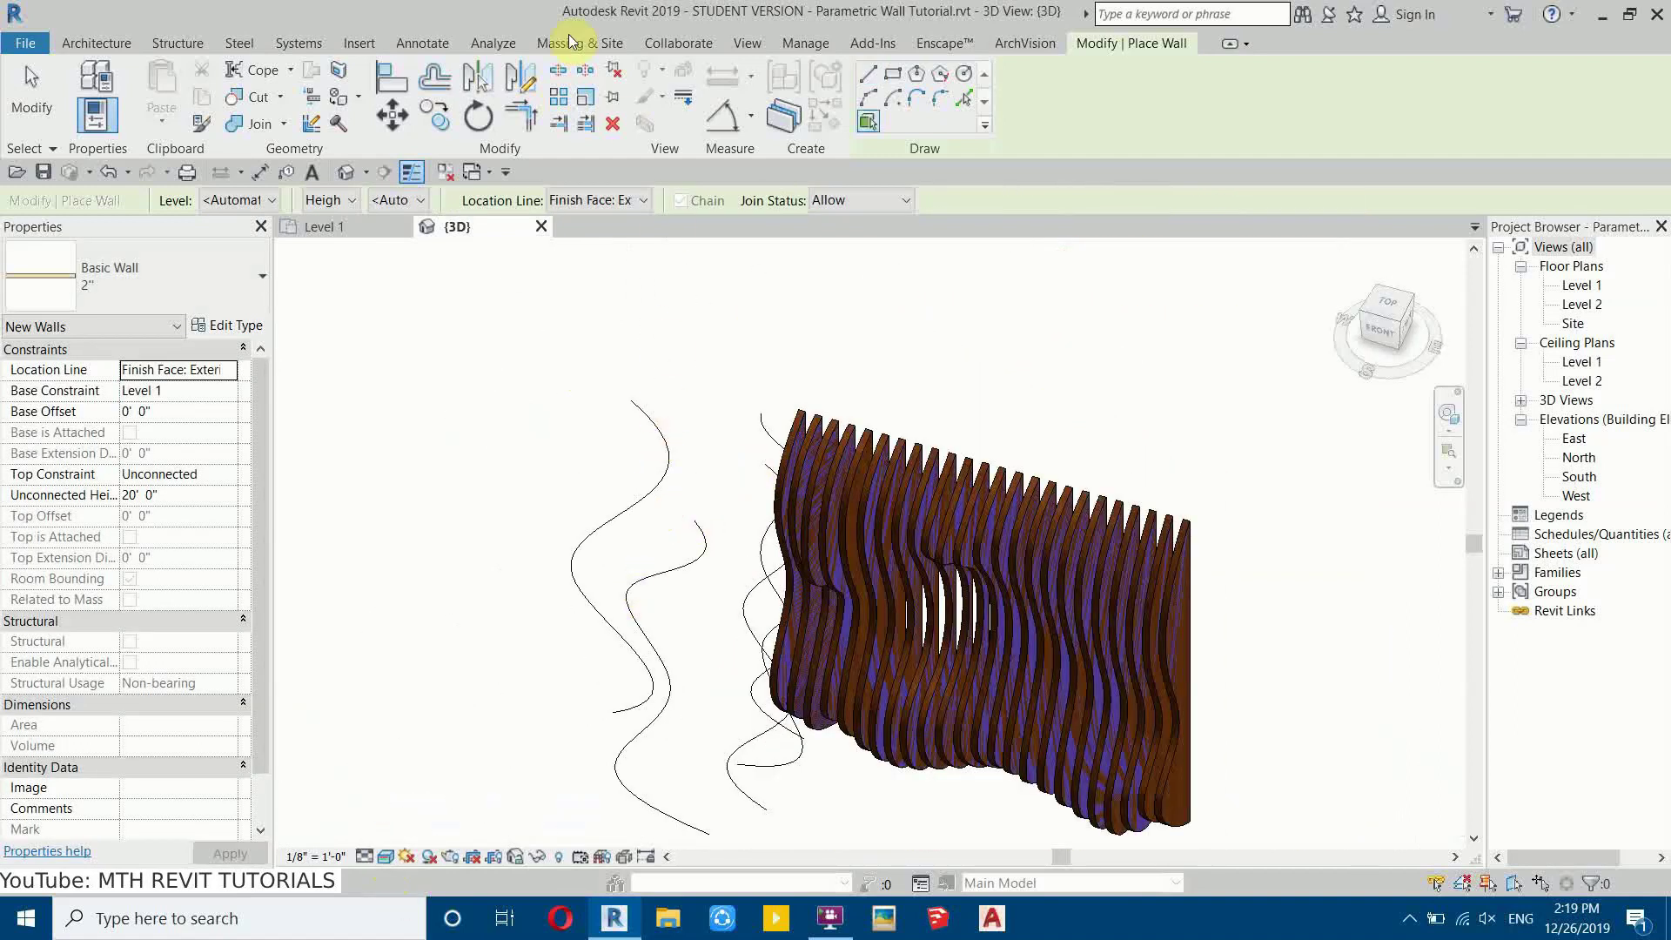
Step: Set mass display to Show Mass by View Settings and turn off the Mass category in the 3D view's visibility overrides
{"action": "left_click", "coordinate": [566, 43]}
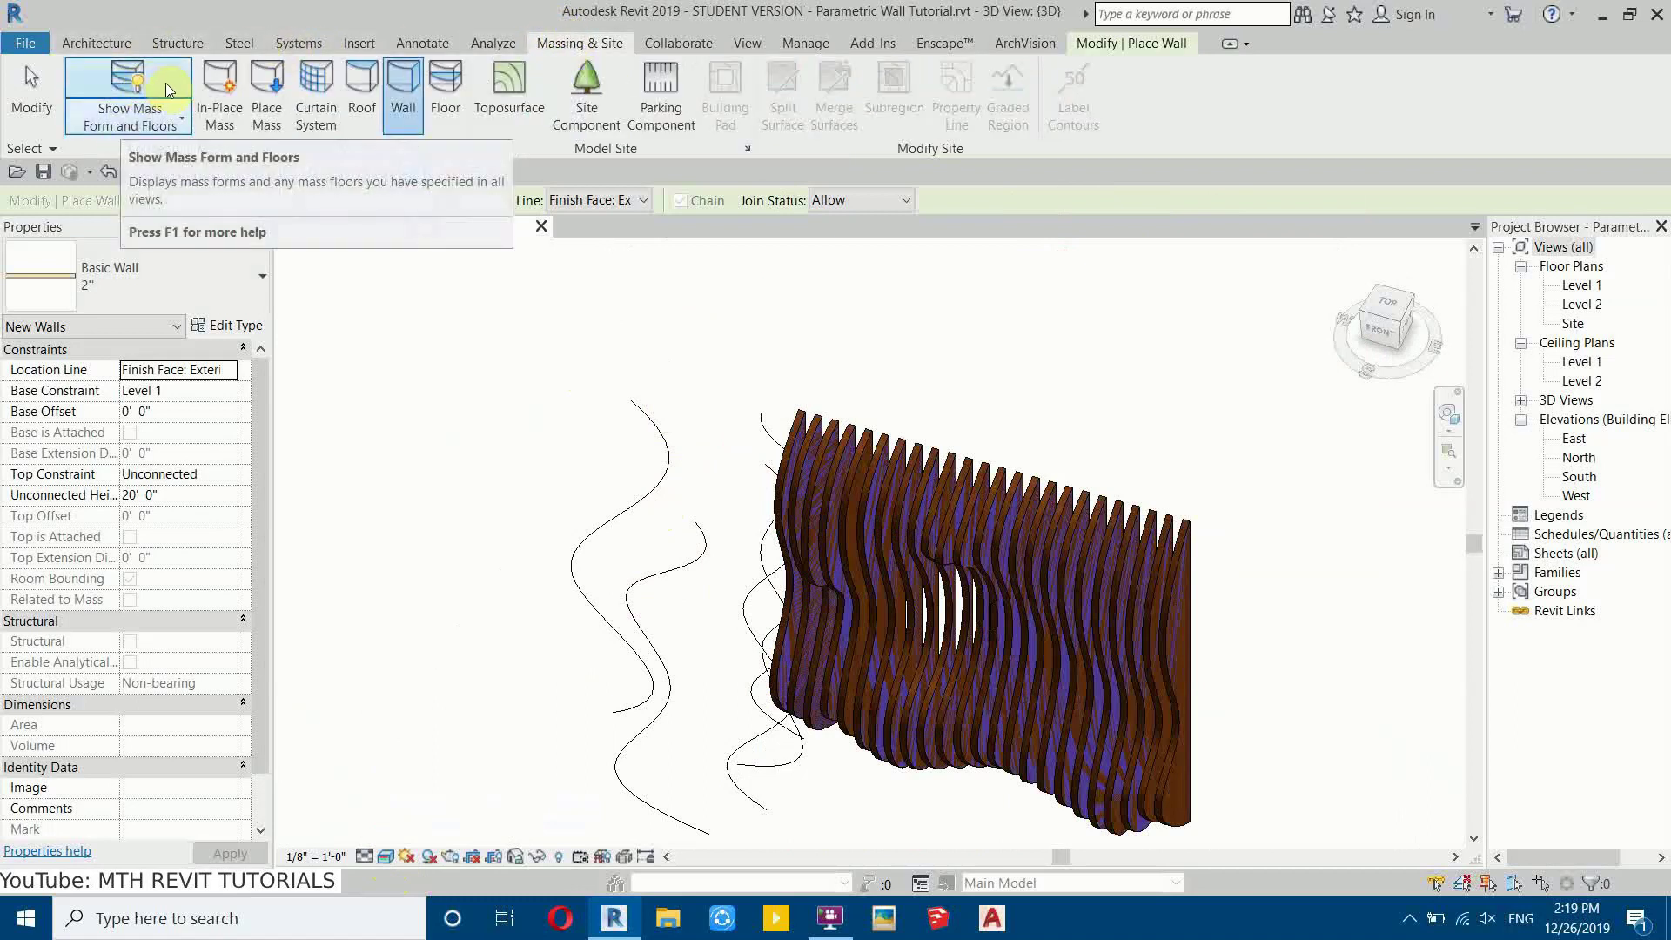
{"action": "left_click", "coordinate": [124, 128]}
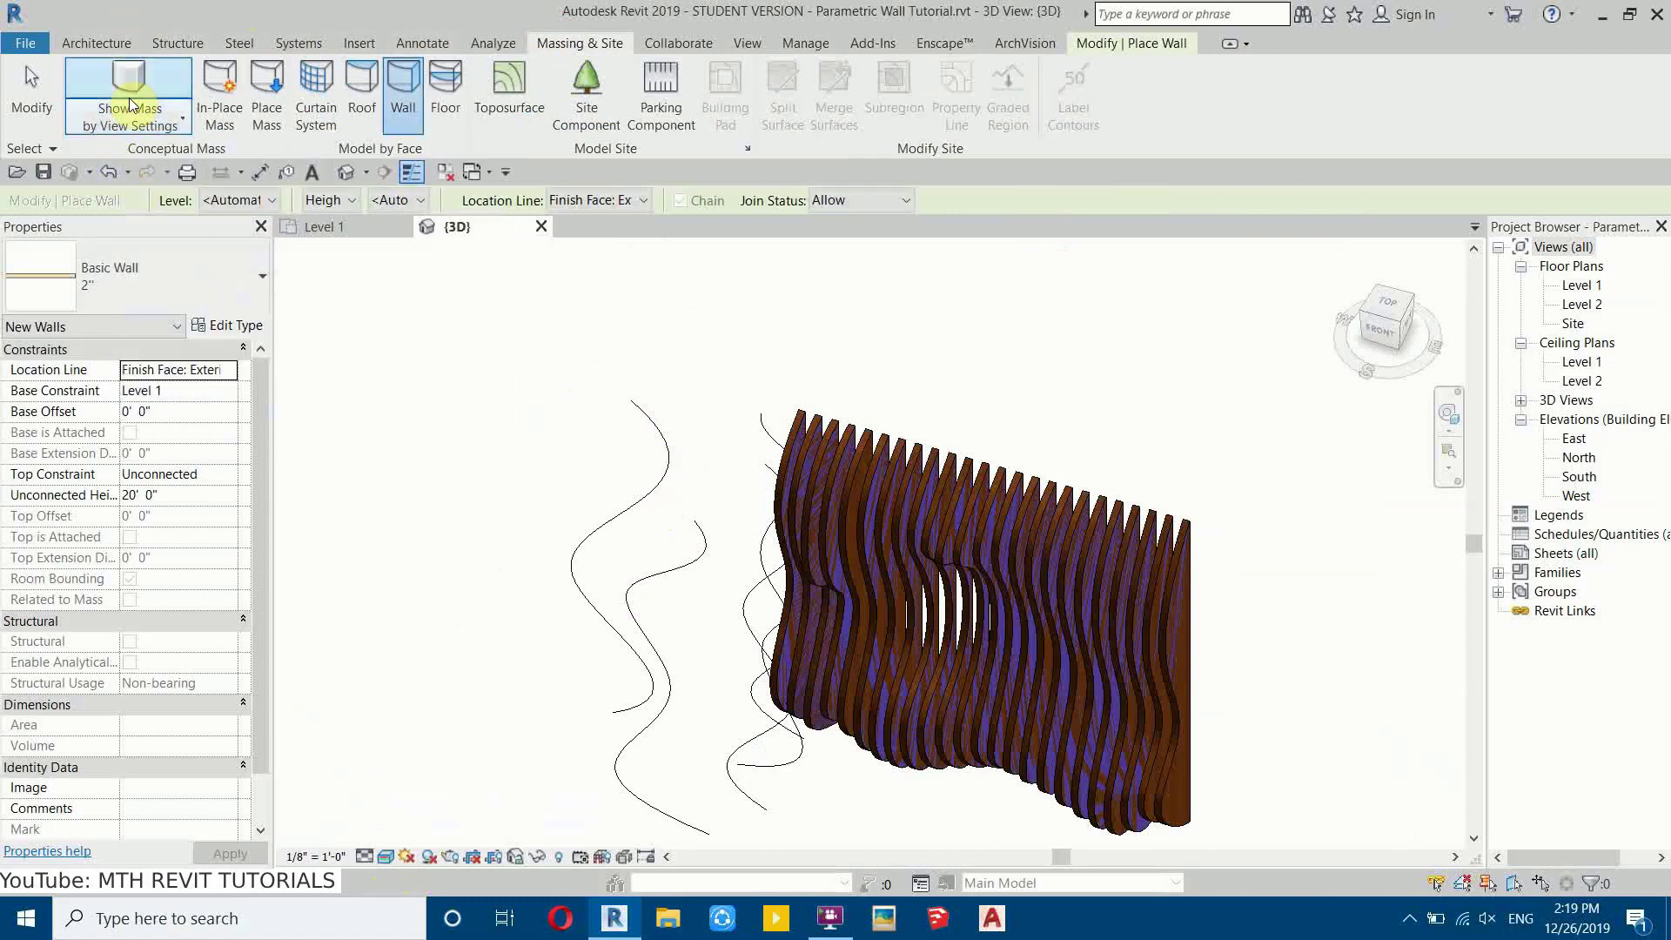
{"action": "key", "text": "v"}
{"action": "key", "text": "v"}
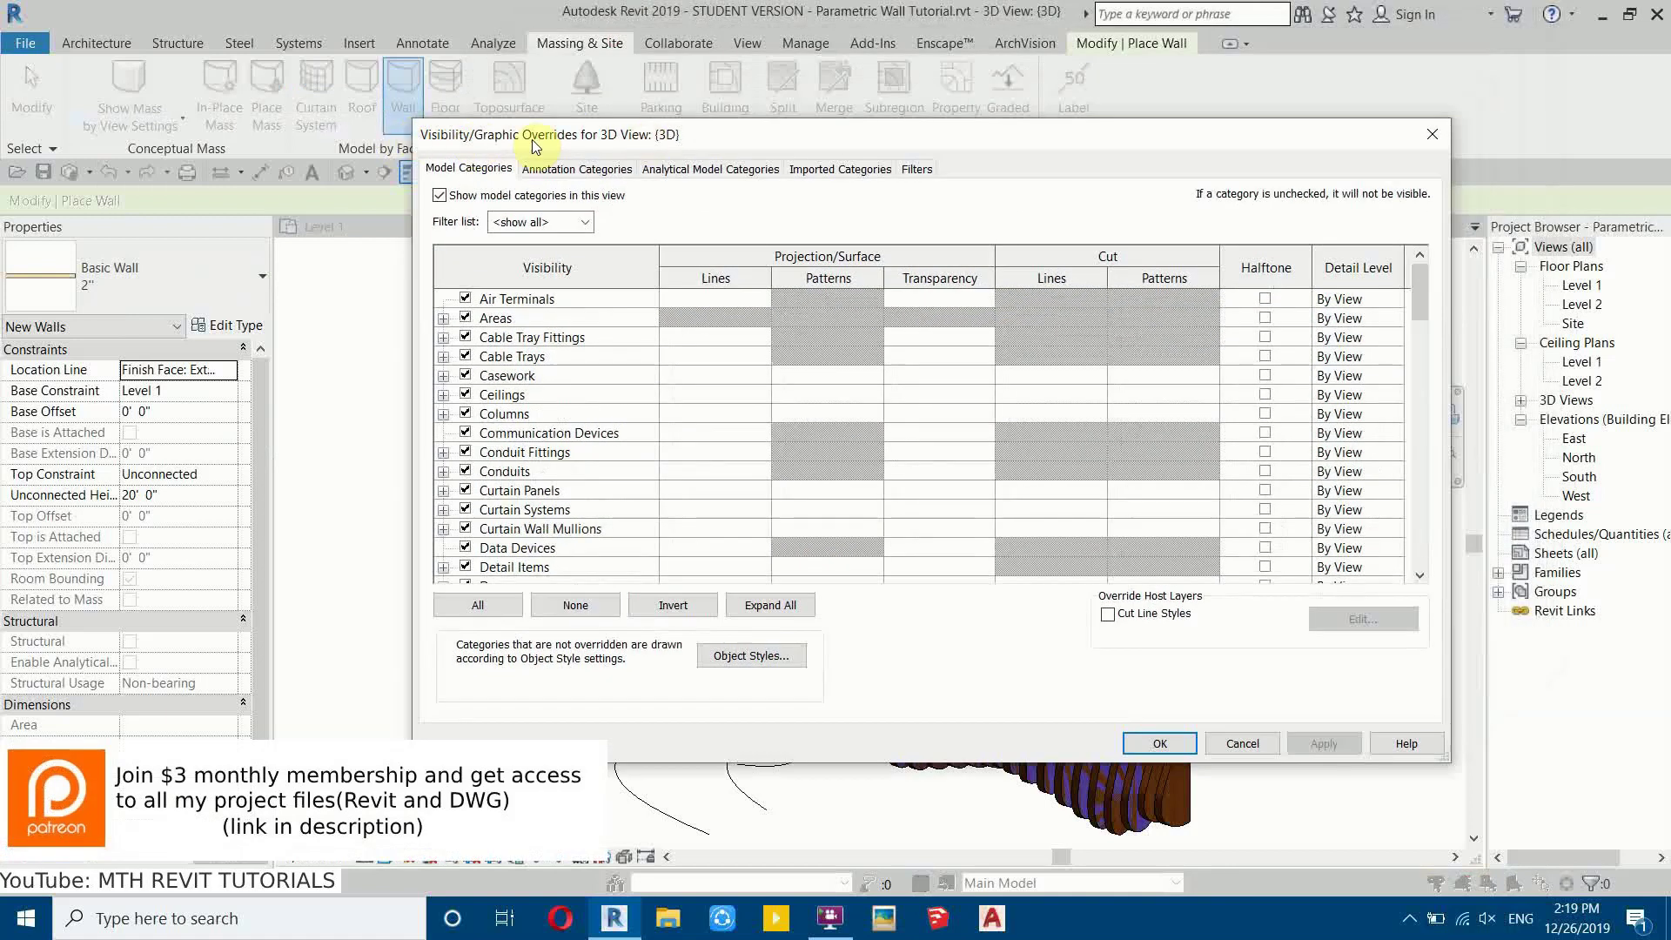
{"action": "left_click_drag", "start_coordinate": [1423, 301], "coordinate": [1443, 425]}
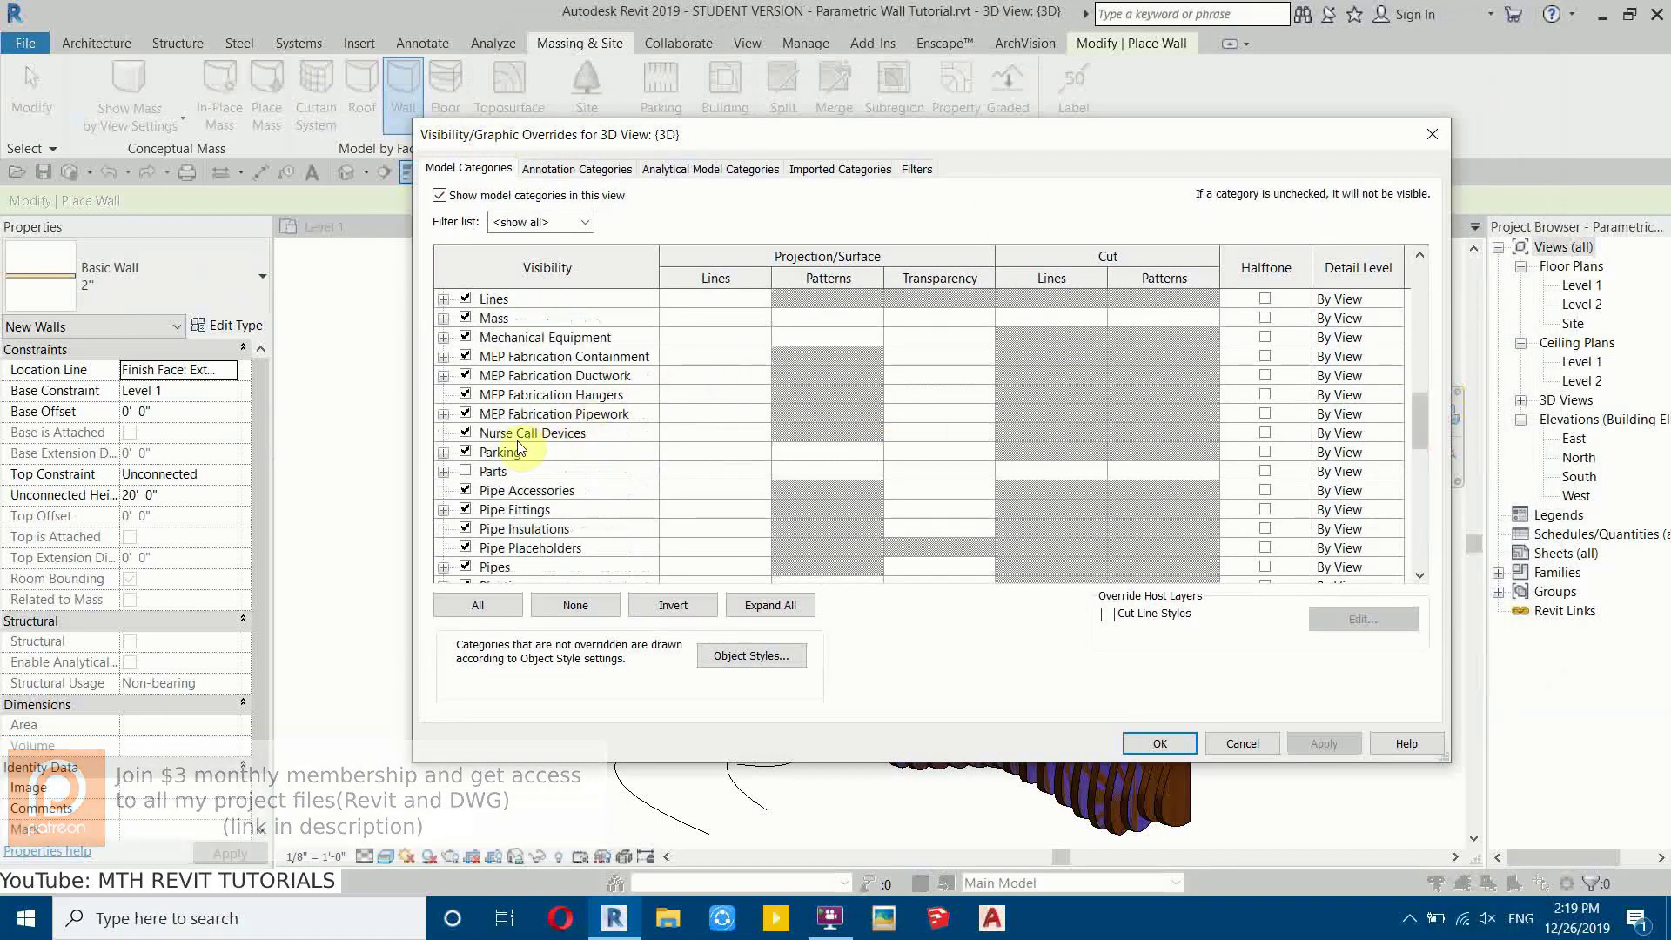
{"action": "left_click", "coordinate": [465, 317]}
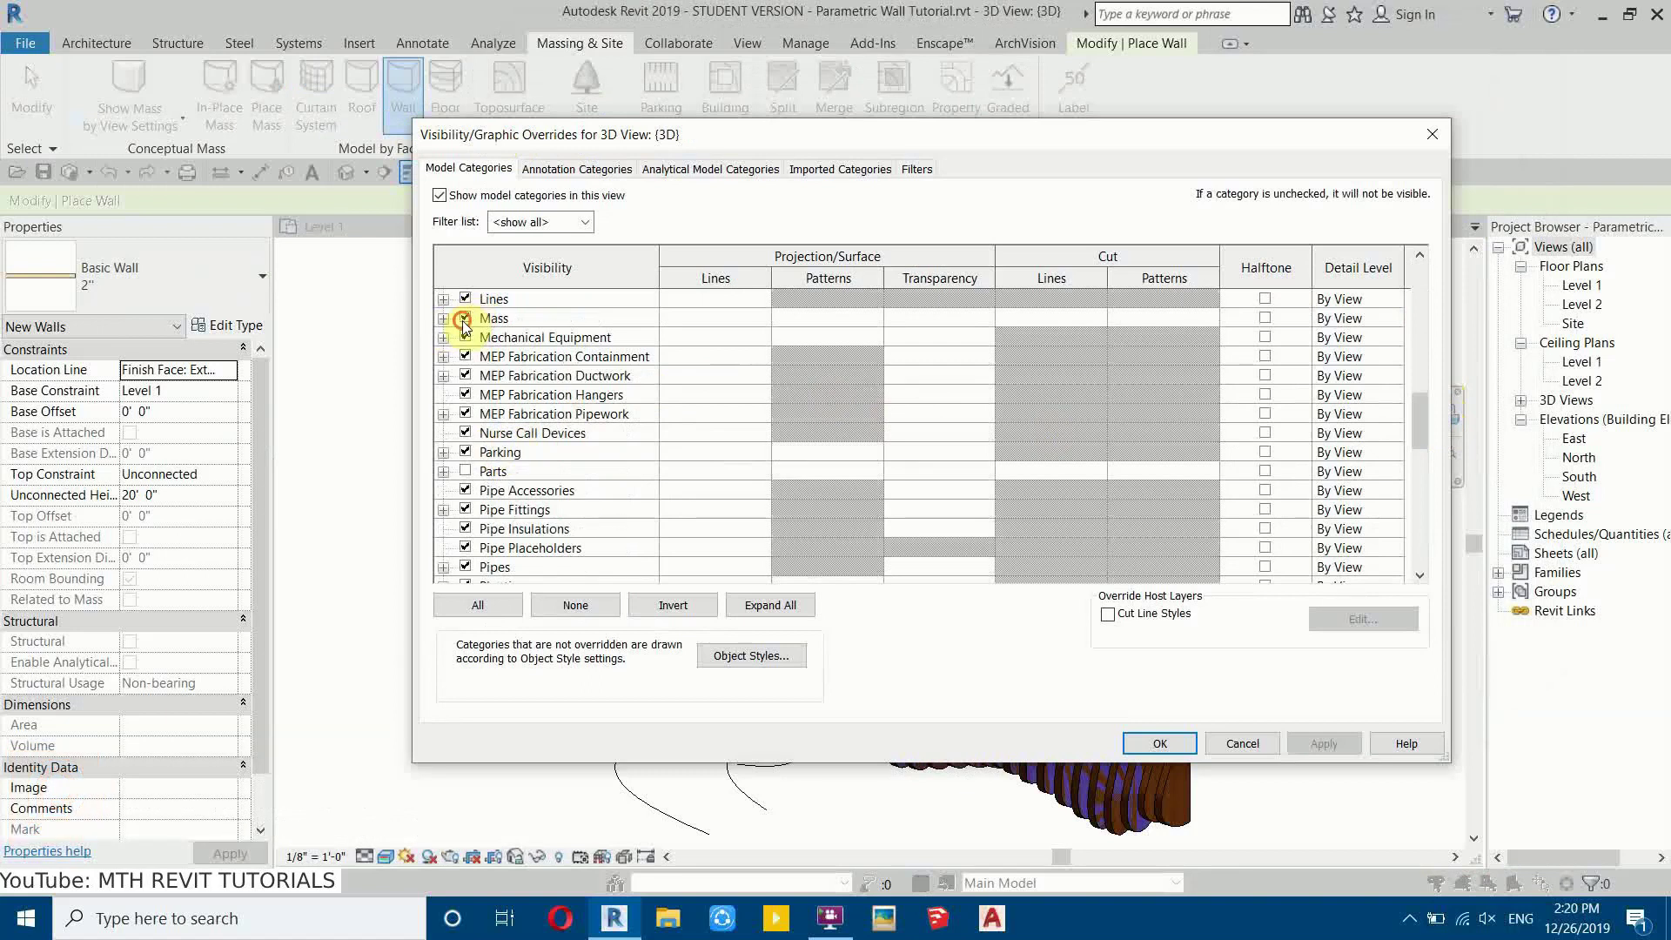